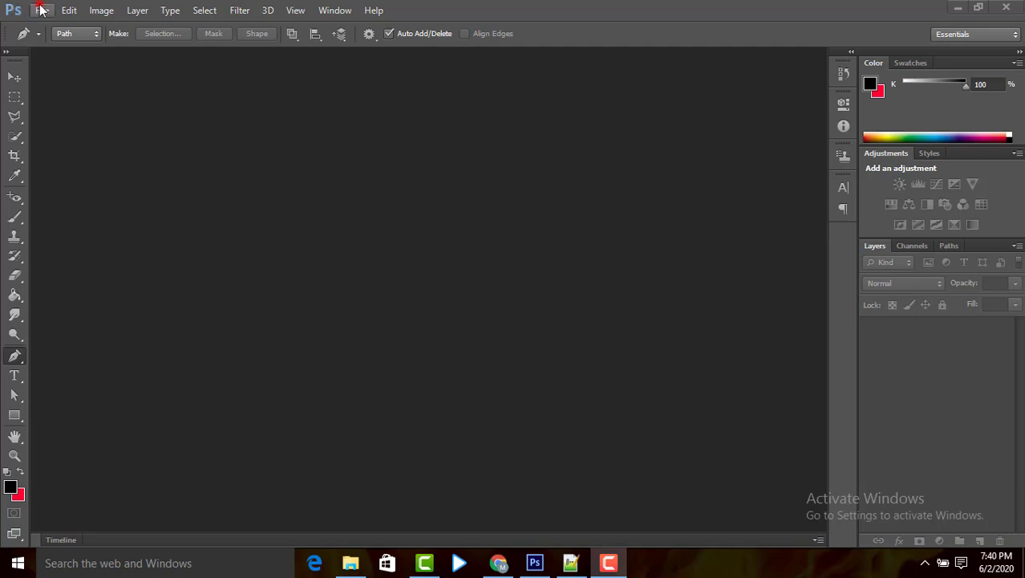
- Open the portrait image 364134.jpg from the Photoshop Tutorials folder
{"action": "left_click", "coordinate": [42, 9]}
{"action": "left_click", "coordinate": [98, 41]}
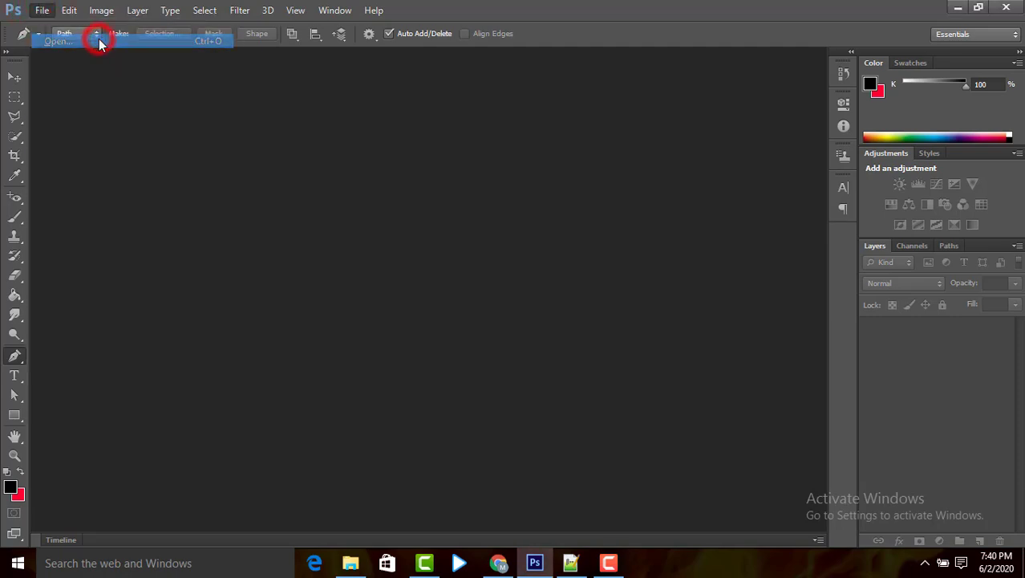
{"action": "left_click", "coordinate": [507, 173]}
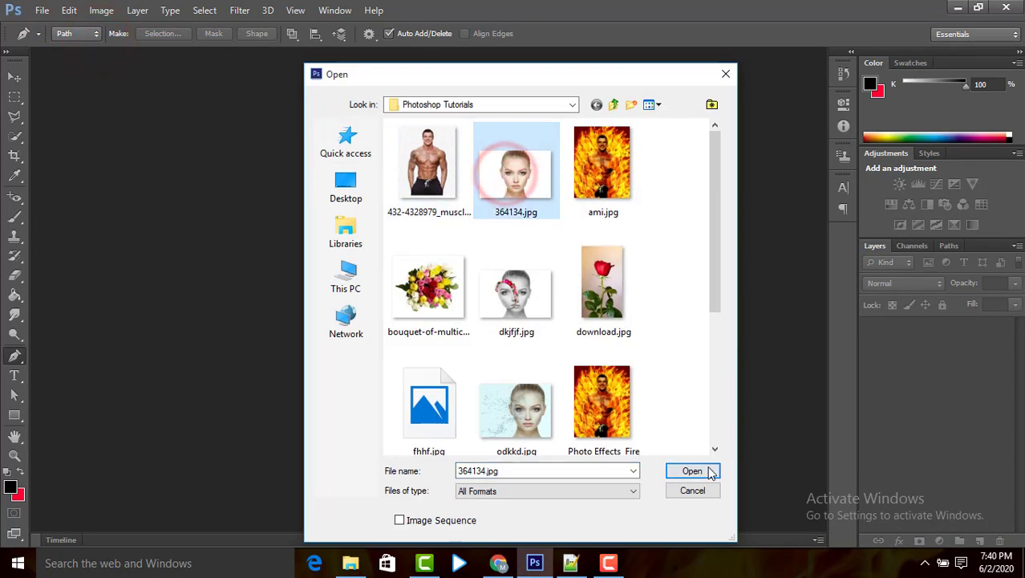
{"action": "left_click", "coordinate": [705, 471]}
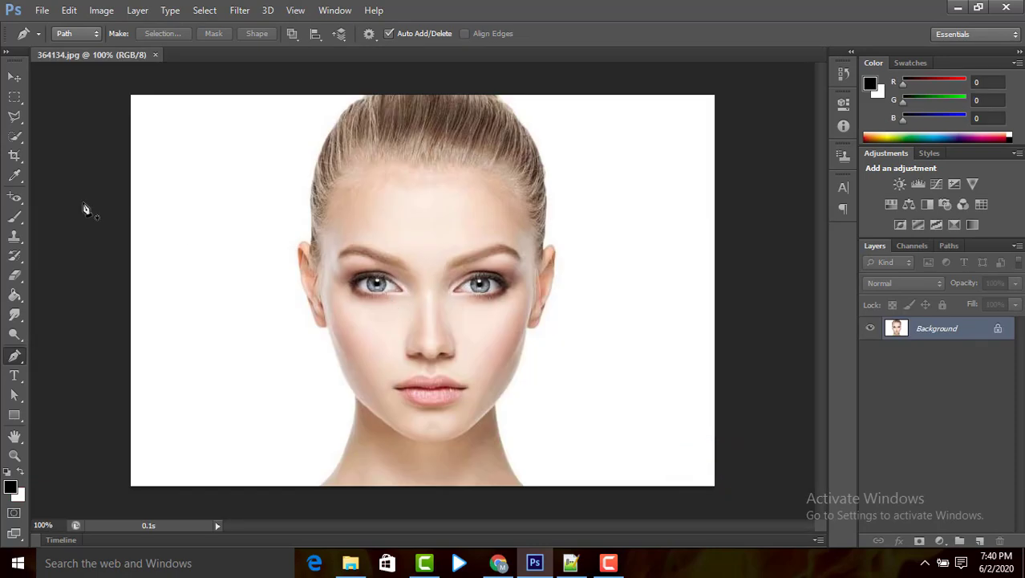
- Choose the Pen tool and convert the locked Background into an editable layer named Layer 0
{"action": "left_click", "coordinate": [12, 355]}
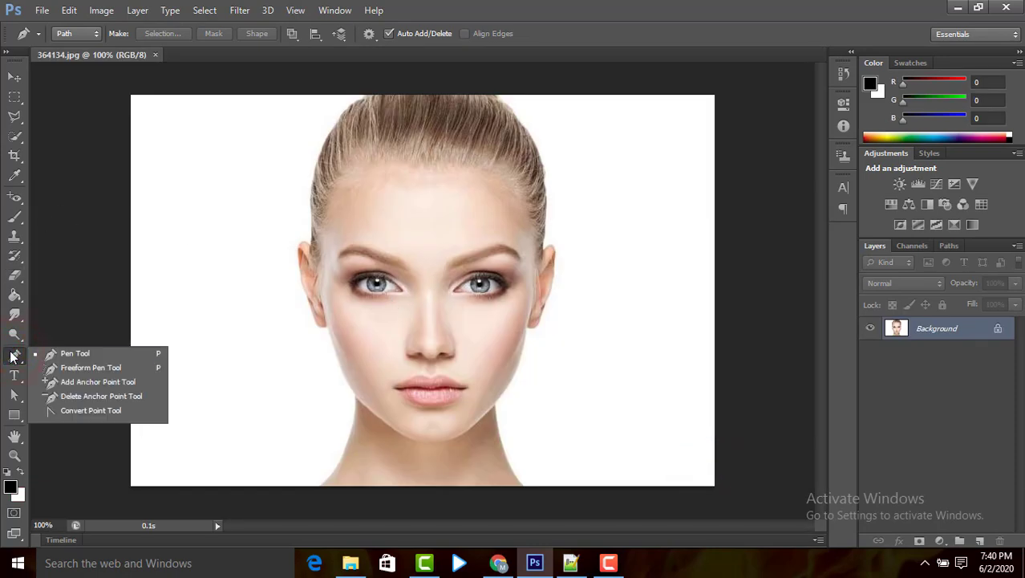
{"action": "left_click", "coordinate": [67, 353]}
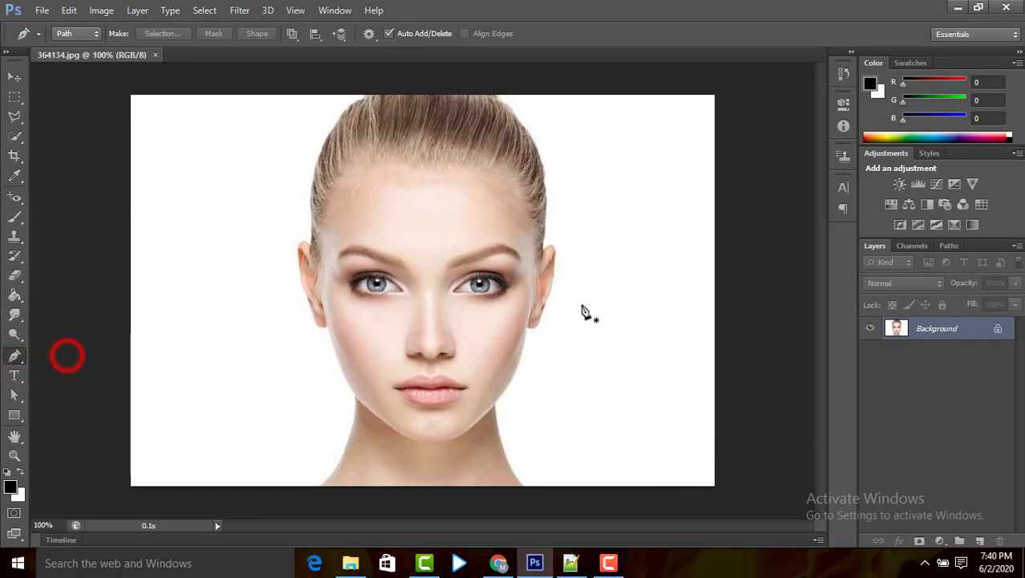
{"action": "double_click", "coordinate": [952, 329]}
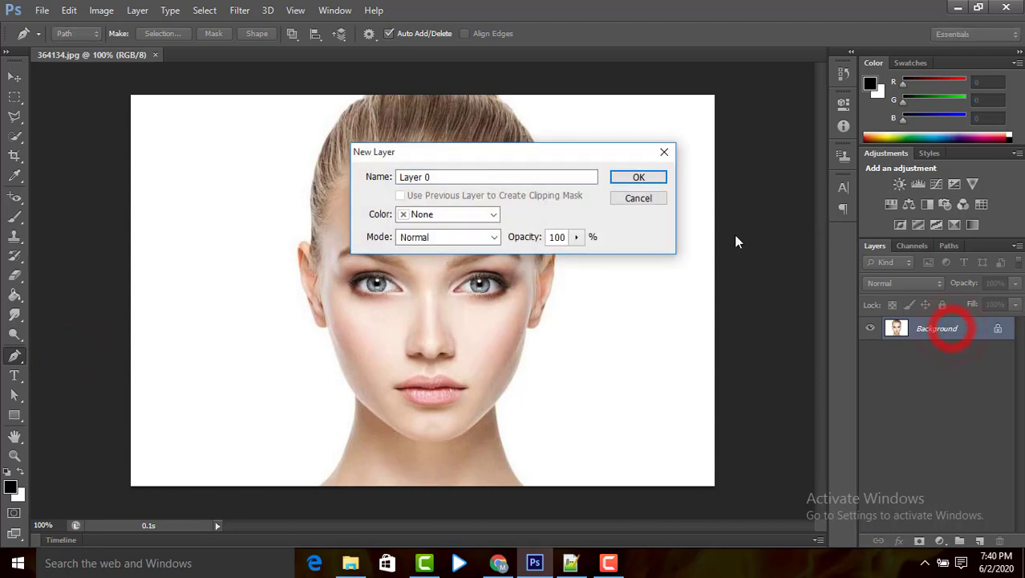
{"action": "left_click", "coordinate": [653, 178]}
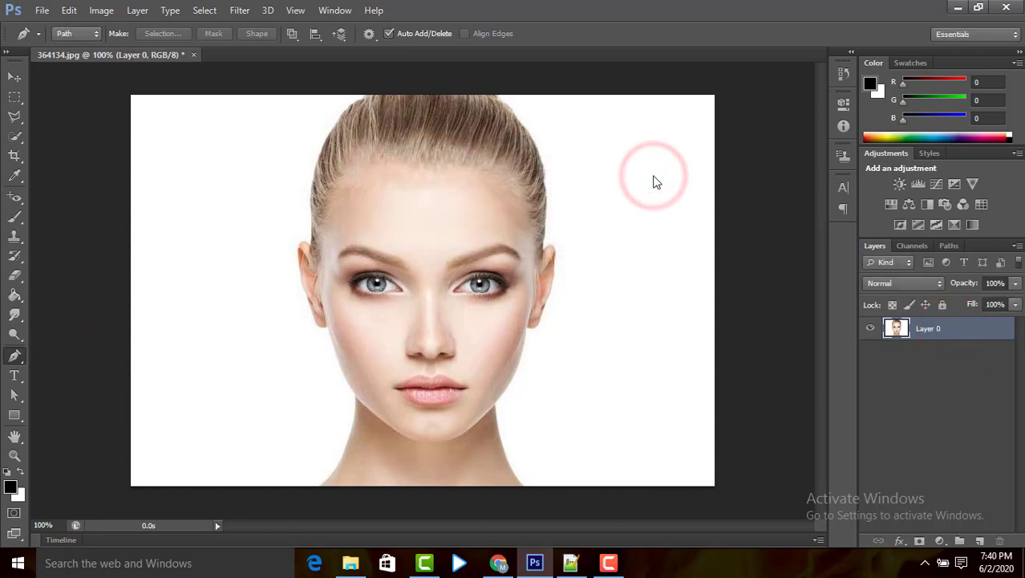
{"action": "right_click", "coordinate": [15, 355]}
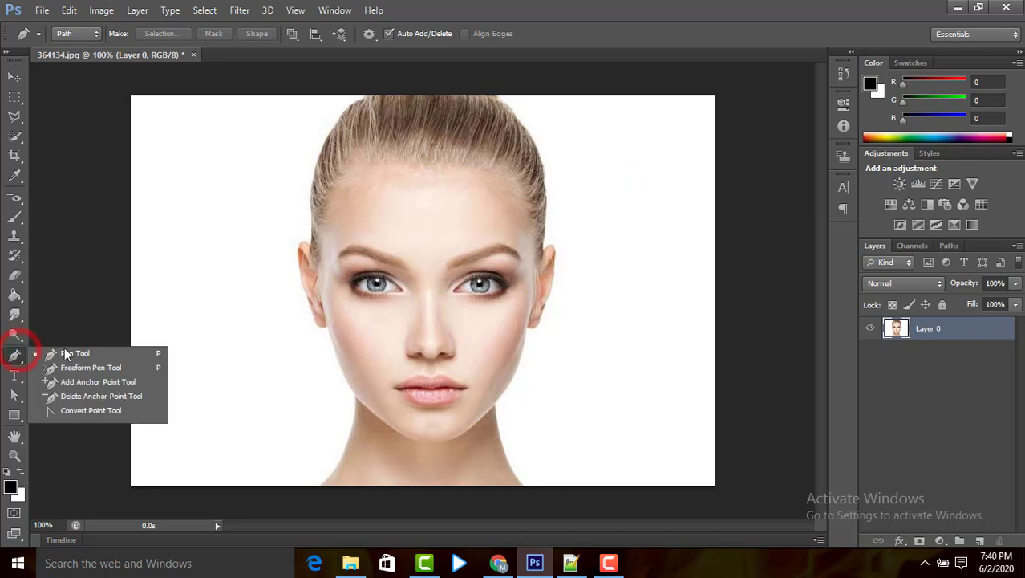
{"action": "left_click", "coordinate": [71, 349]}
{"action": "left_click", "coordinate": [84, 351]}
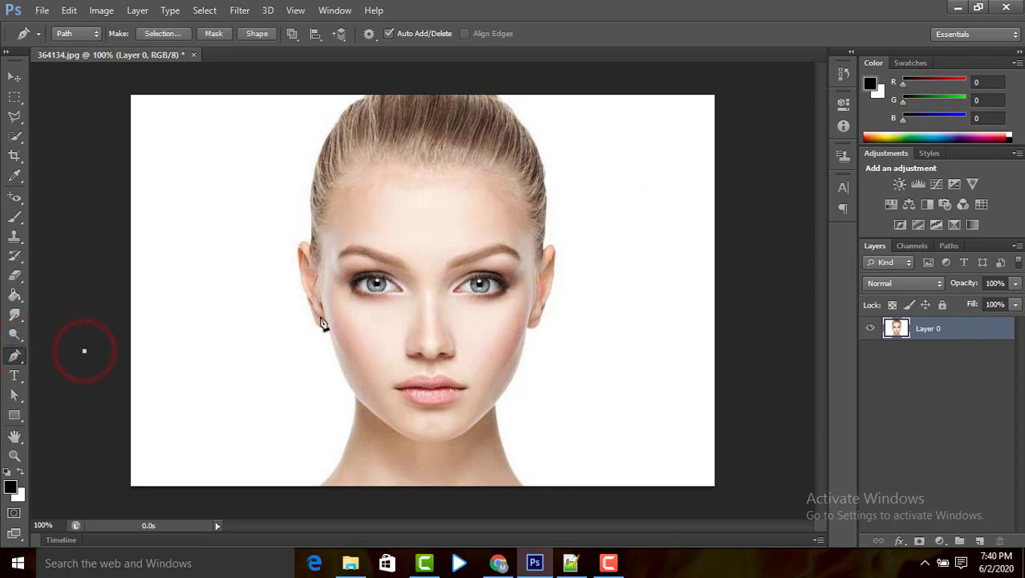
{"action": "left_click", "coordinate": [69, 10]}
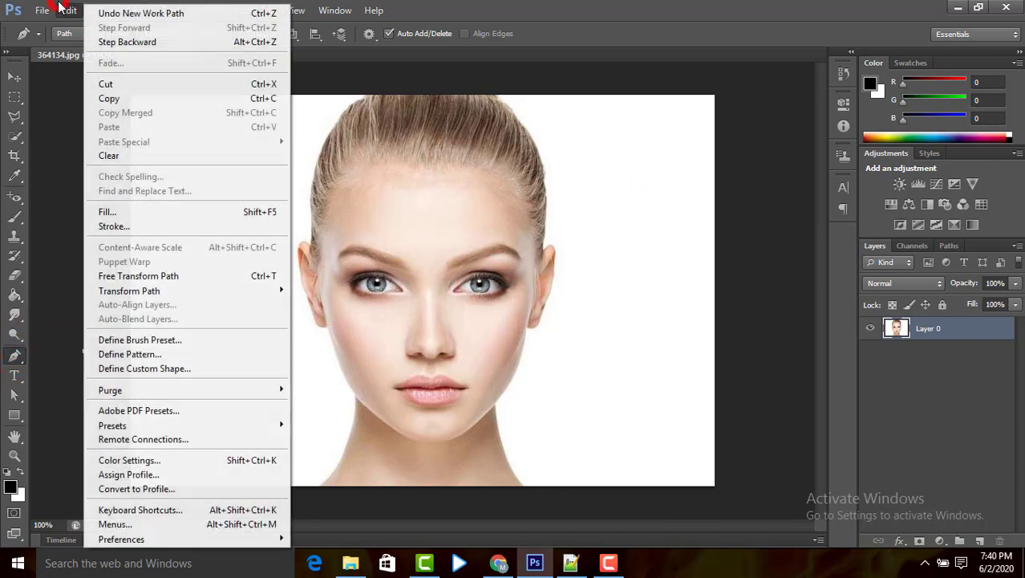
{"action": "left_click", "coordinate": [124, 37]}
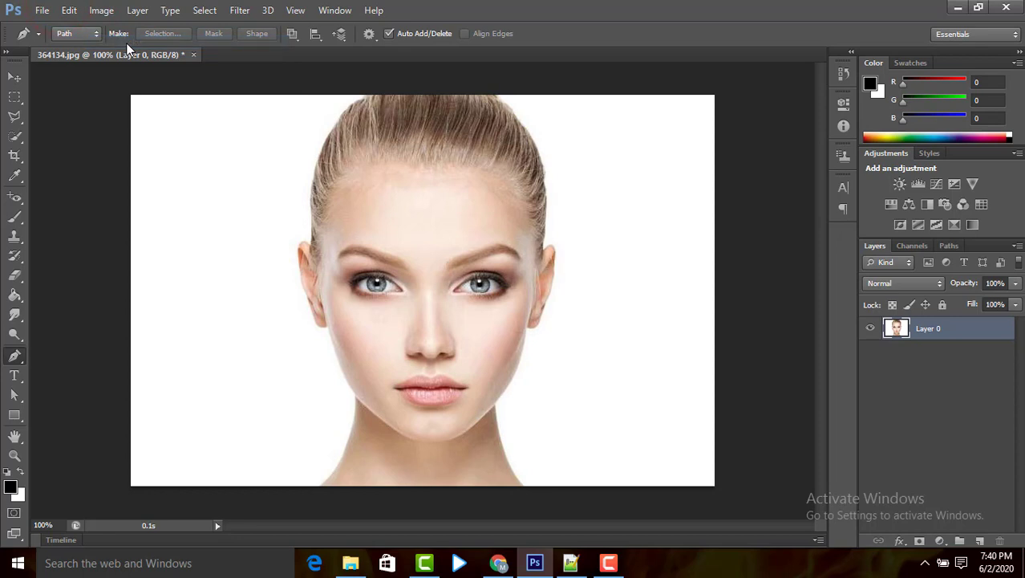
- Start a Pen tool path beside the ear on the image's left, placing anchor points up the temple and onto the forehead above the eyebrow
{"action": "left_click", "coordinate": [320, 294]}
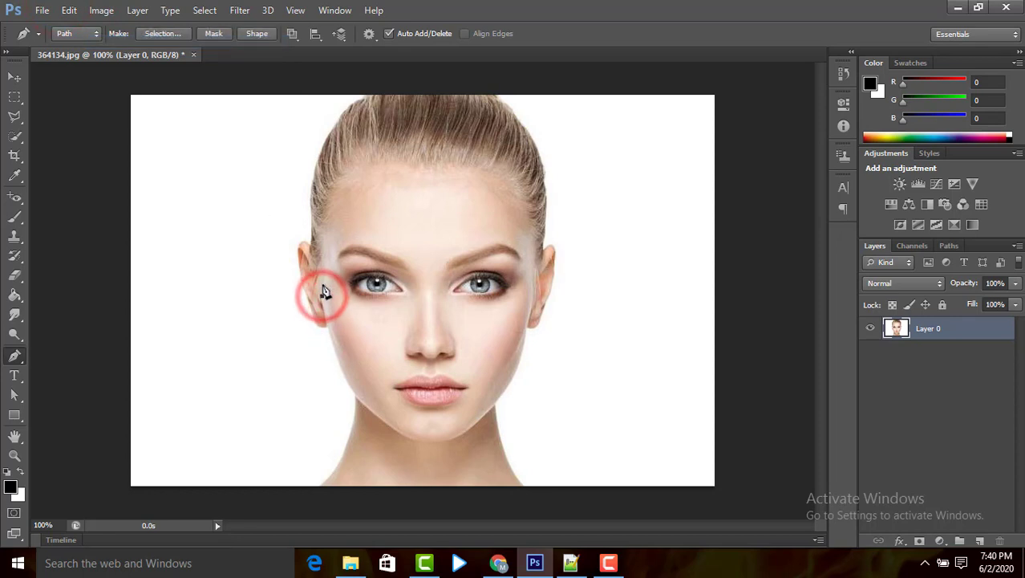
{"action": "left_click", "coordinate": [322, 283]}
{"action": "left_click", "coordinate": [323, 266]}
{"action": "left_click", "coordinate": [324, 254]}
{"action": "left_click", "coordinate": [325, 240]}
{"action": "left_click", "coordinate": [328, 232]}
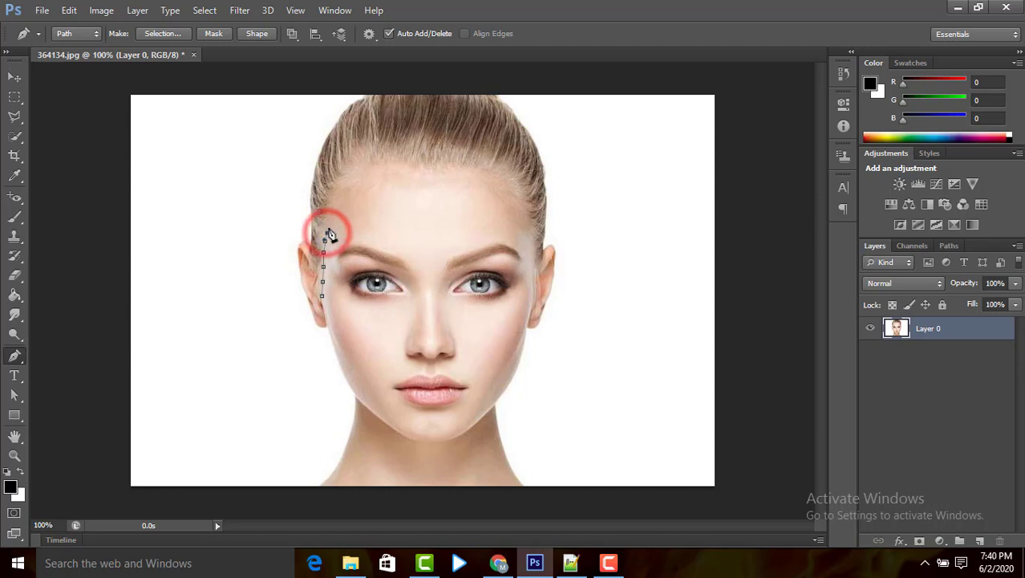
{"action": "left_click", "coordinate": [329, 229]}
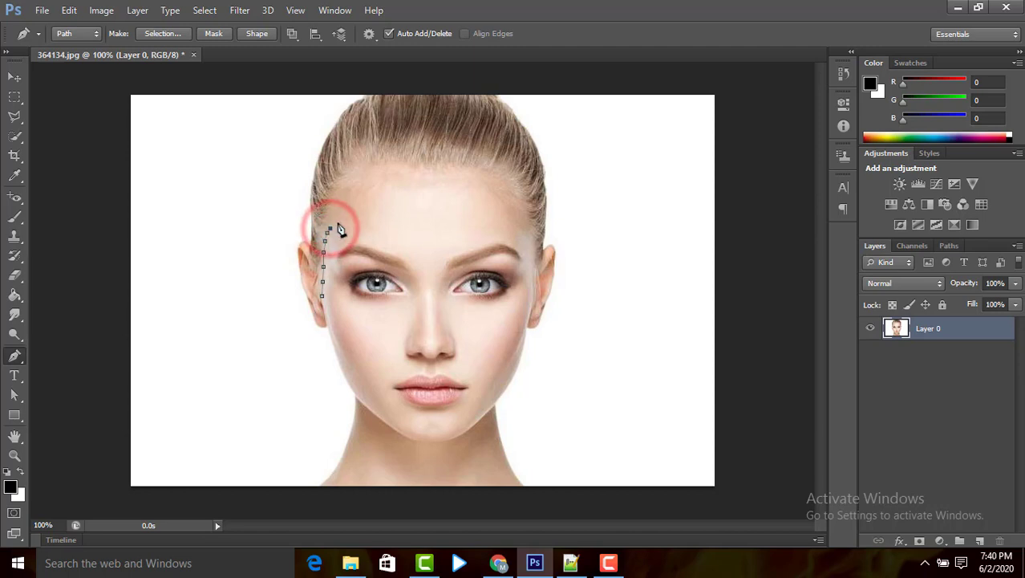
{"action": "left_click", "coordinate": [335, 221]}
{"action": "left_click", "coordinate": [341, 216]}
{"action": "left_click", "coordinate": [351, 211]}
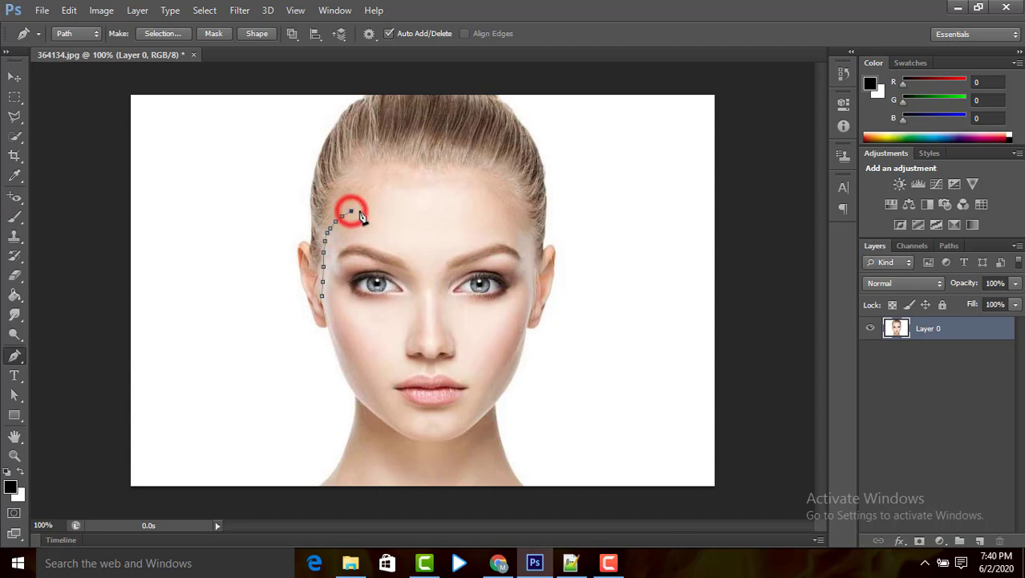
{"action": "left_click", "coordinate": [360, 211]}
{"action": "left_click", "coordinate": [608, 563]}
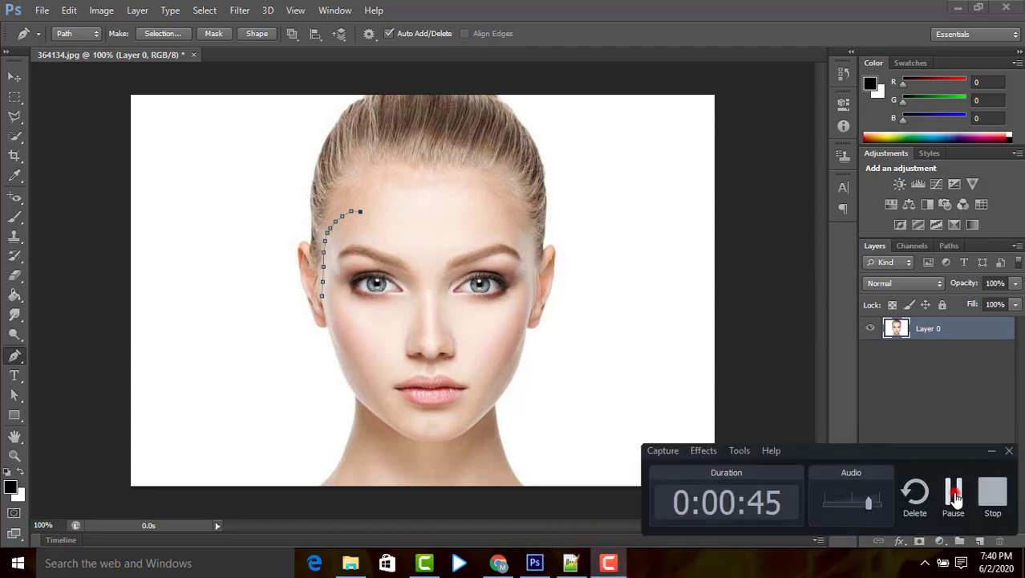
{"action": "left_click", "coordinate": [955, 498]}
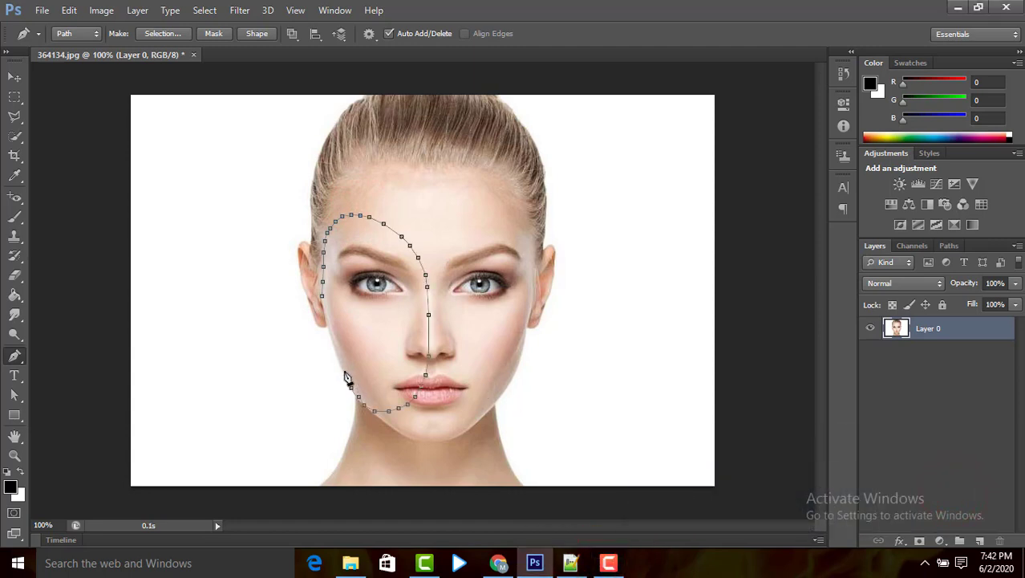
- Close the Pen path up the outer cheek to its starting point beside the ear and turn it into a selection
{"action": "left_click", "coordinate": [341, 366]}
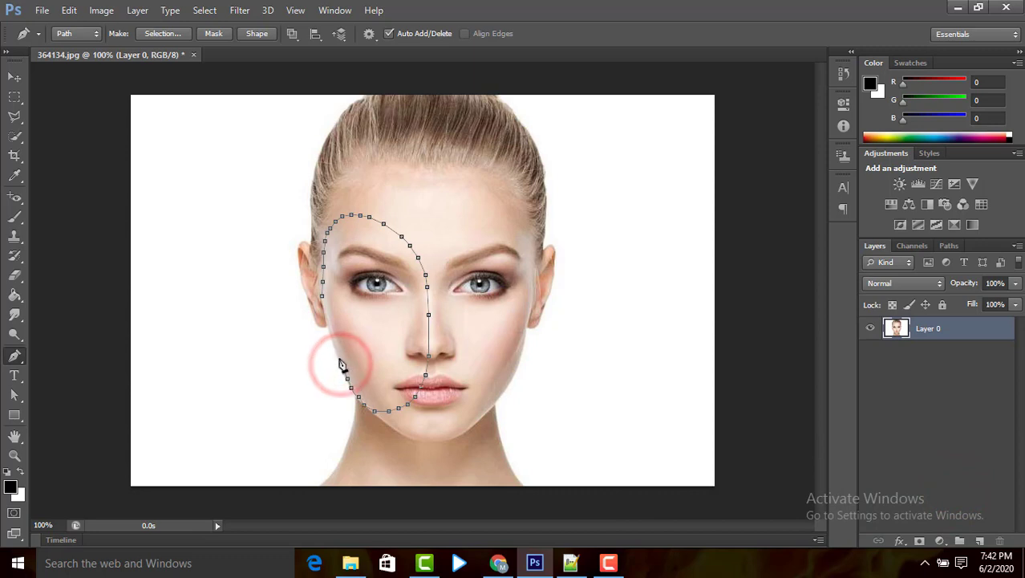
{"action": "left_click", "coordinate": [334, 350]}
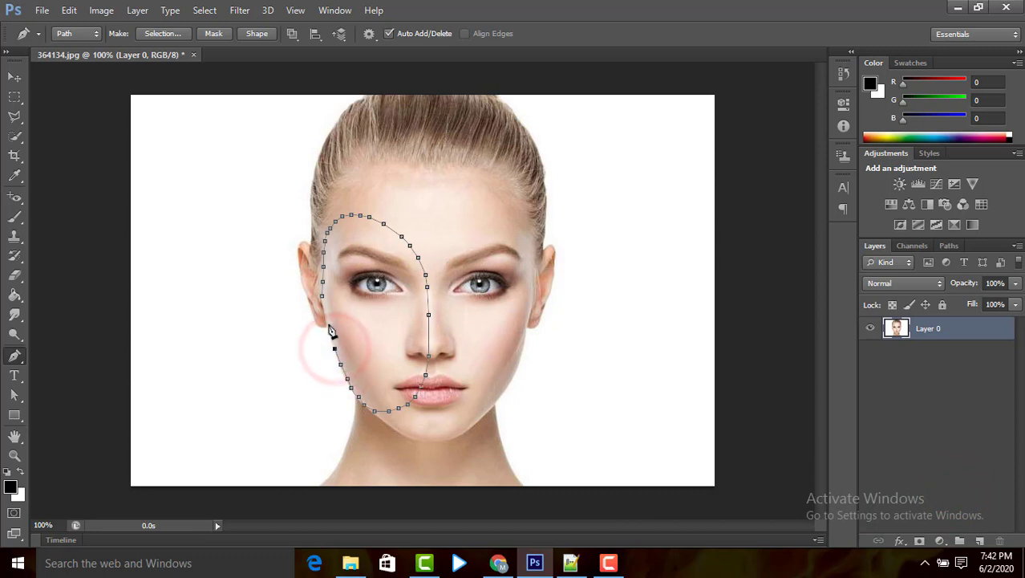
{"action": "left_click", "coordinate": [328, 321]}
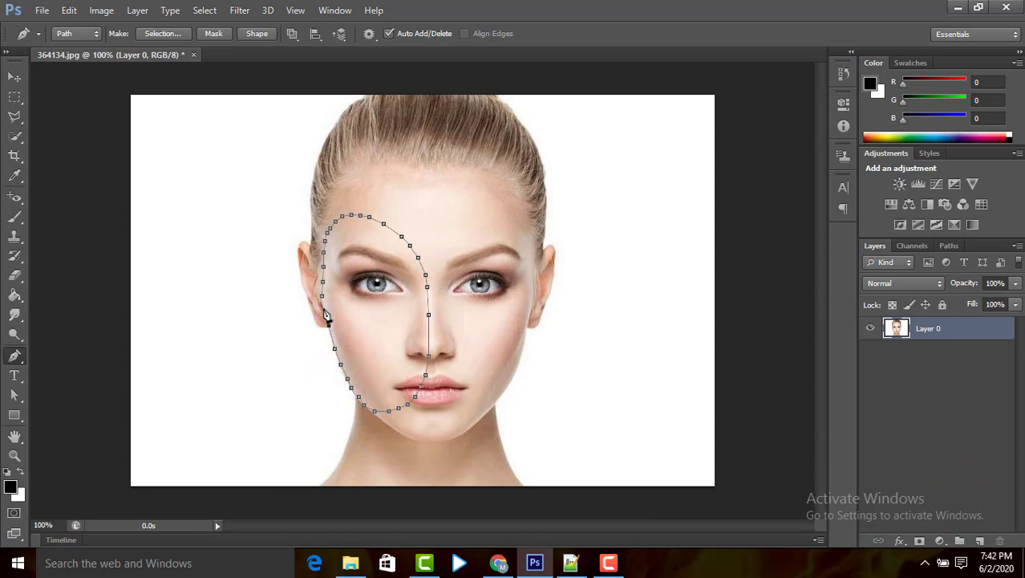
{"action": "left_click", "coordinate": [324, 304]}
{"action": "key", "text": "ctrl+Return"}
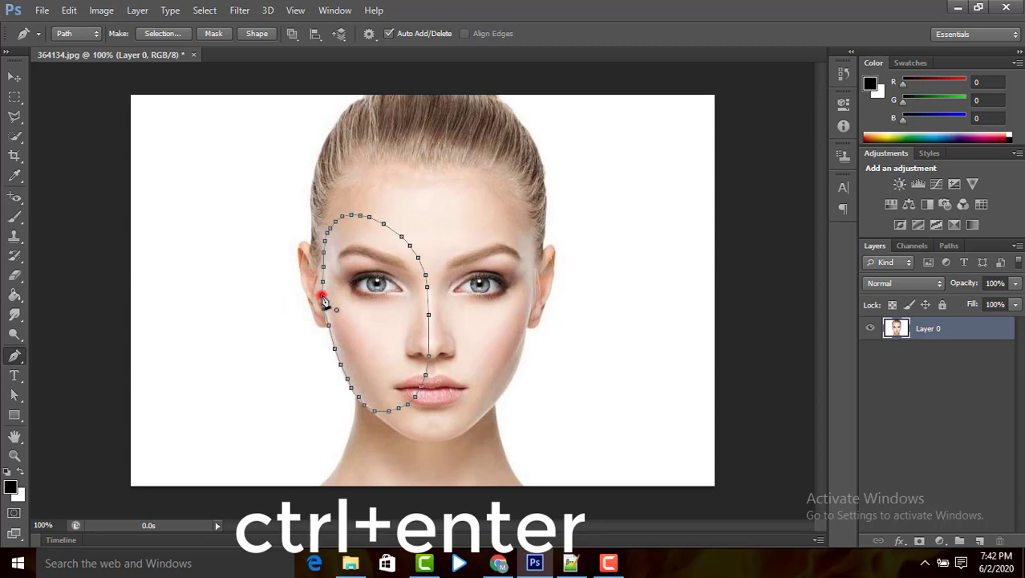
{"action": "left_click", "coordinate": [321, 298]}
{"action": "key", "text": "ctrl+Return"}
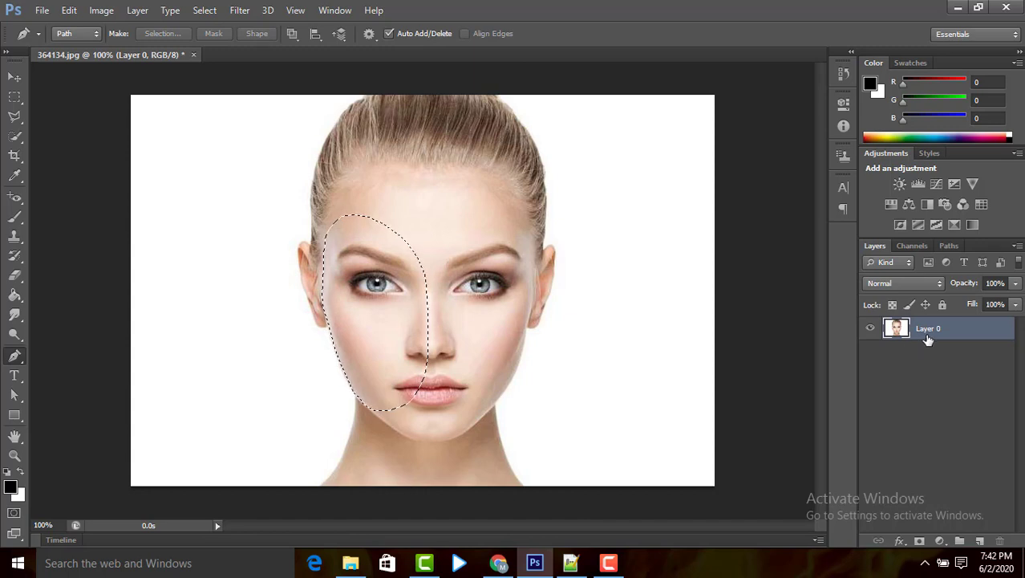
- Copy the selected half of the face to a new layer and add a layer mask of the same shape to Layer 0
{"action": "key", "text": "ctrl+j"}
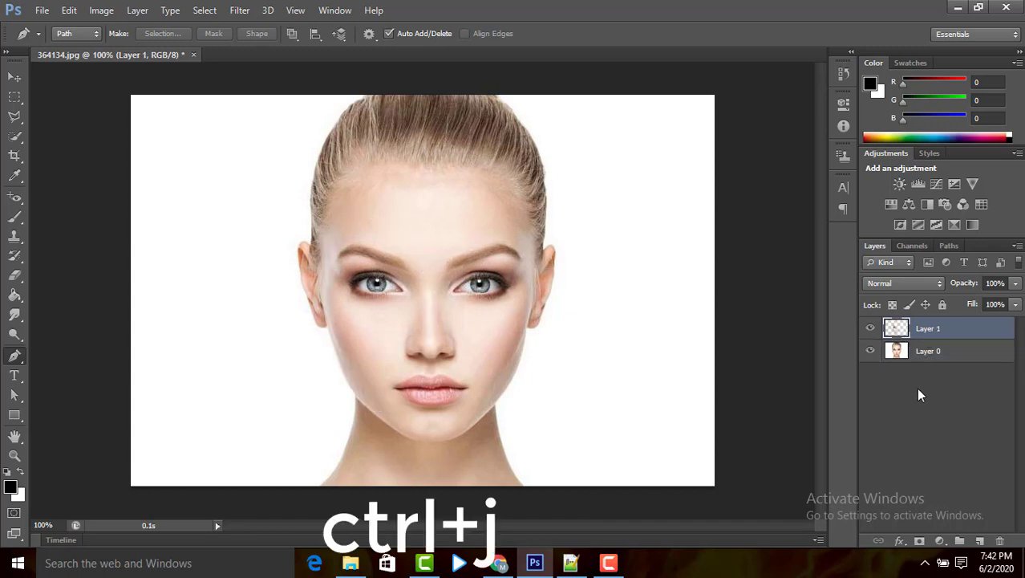
{"action": "left_click", "coordinate": [896, 328], "text": "ctrl"}
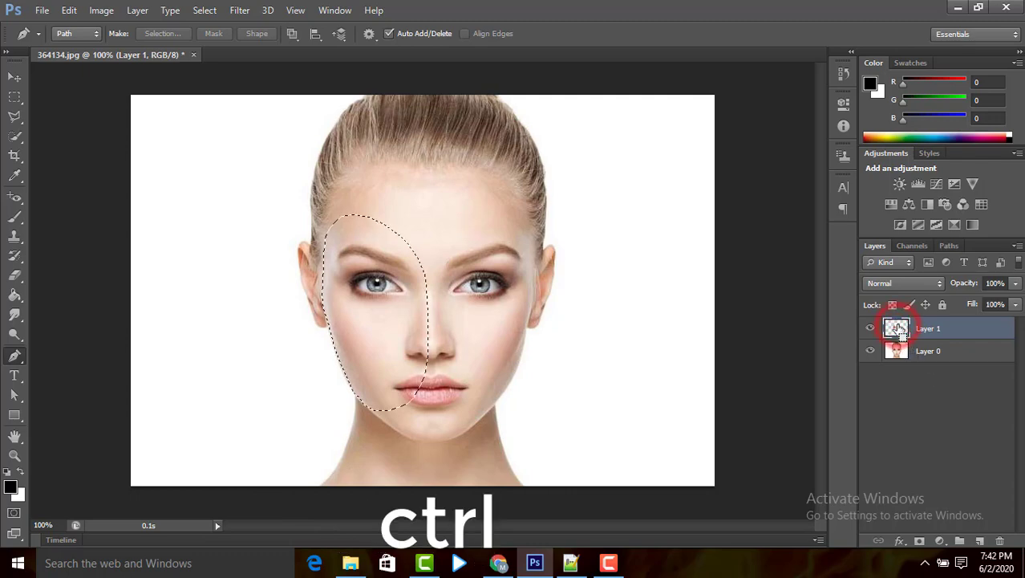
{"action": "left_click", "coordinate": [951, 360]}
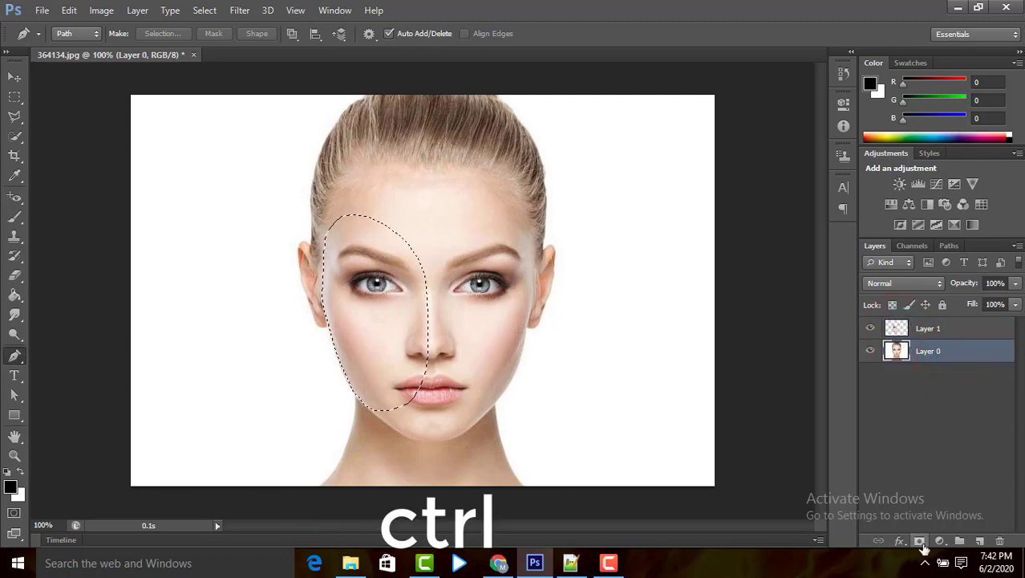
{"action": "left_click", "coordinate": [920, 543]}
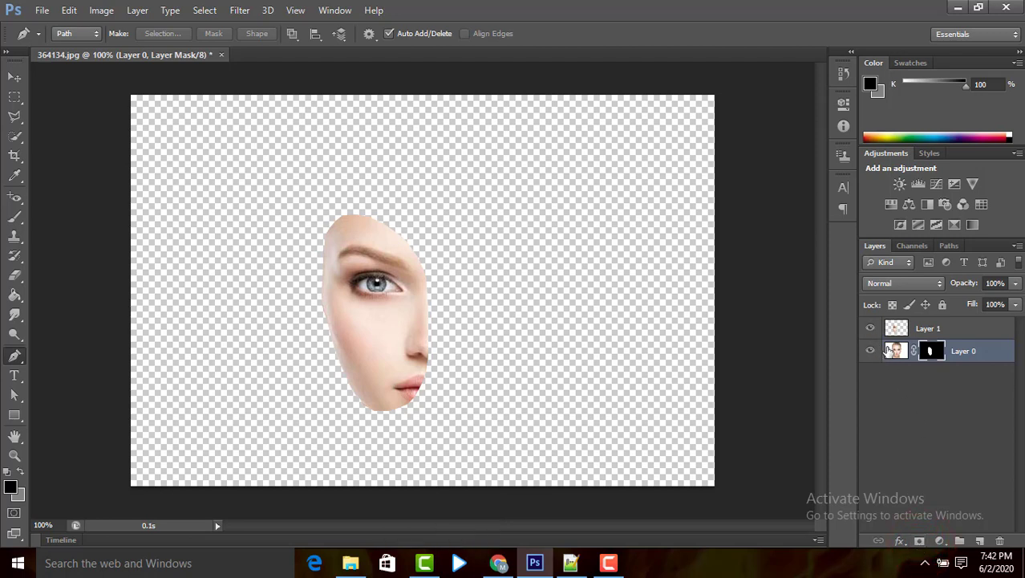
- Toggle the visibility of Layer 1 and Layer 0 to check the cut-out face area on each
{"action": "left_click", "coordinate": [891, 353]}
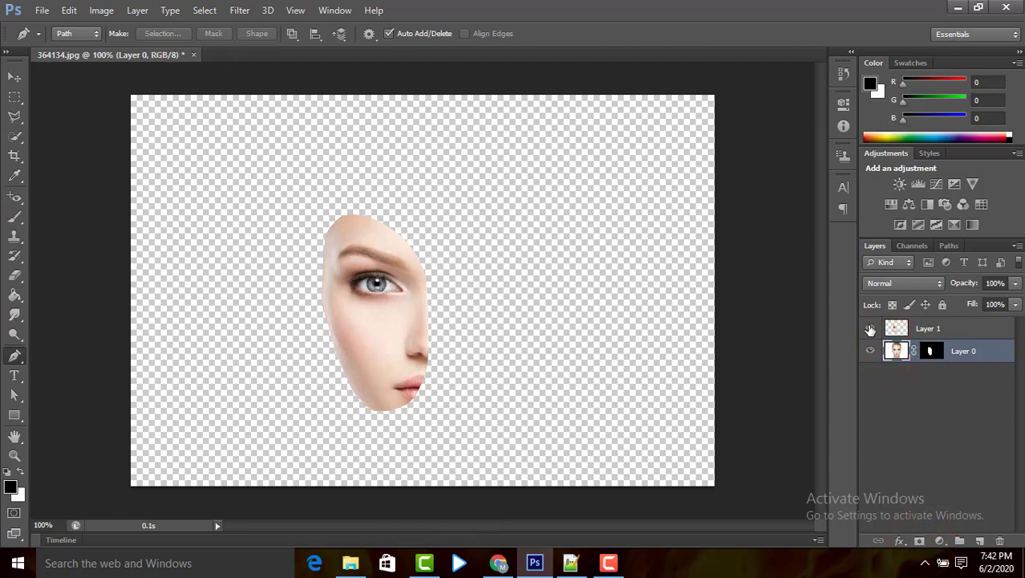
{"action": "left_click", "coordinate": [869, 351]}
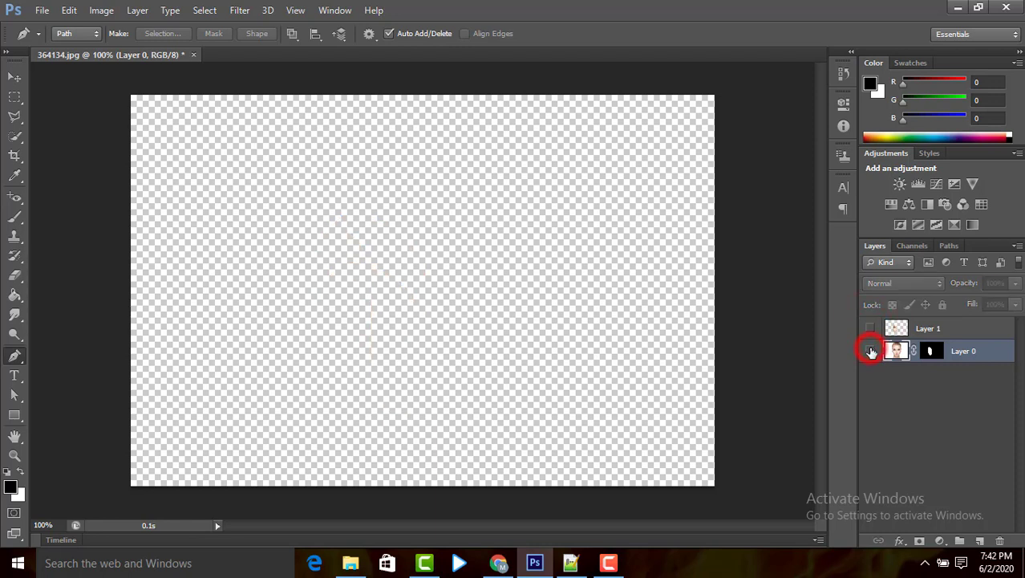
{"action": "left_click", "coordinate": [870, 329]}
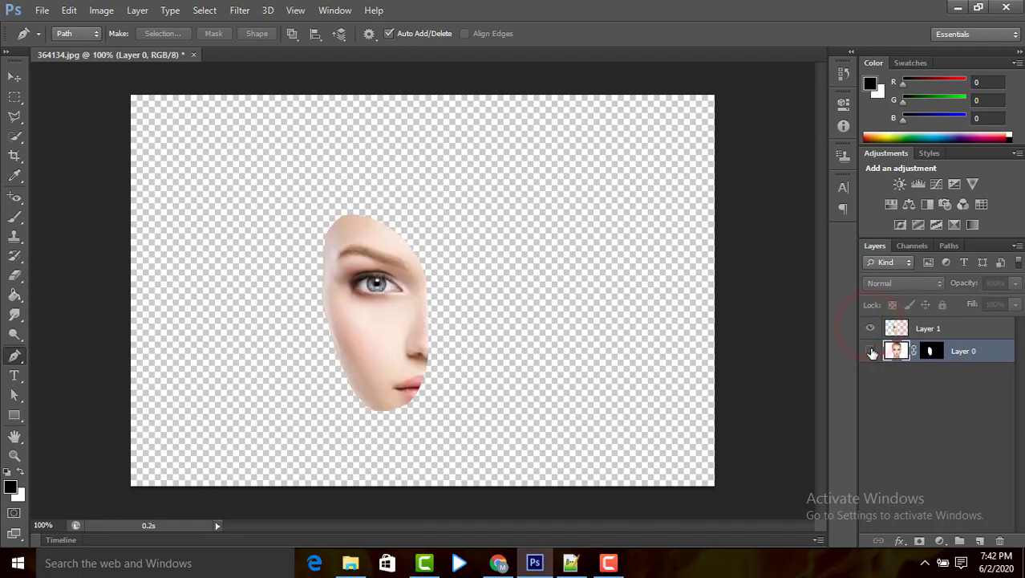
{"action": "left_click", "coordinate": [871, 352]}
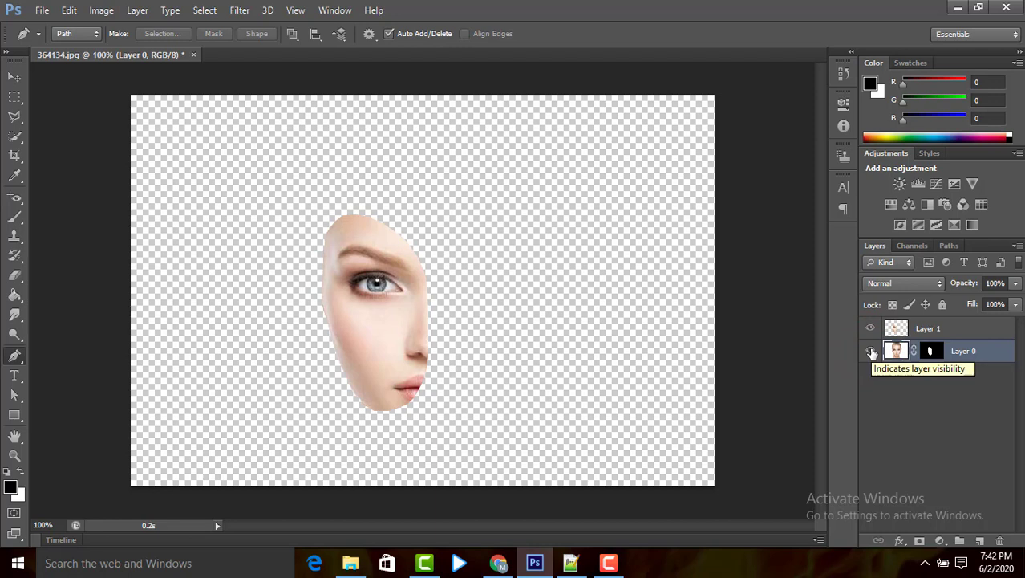
{"action": "left_click", "coordinate": [609, 562]}
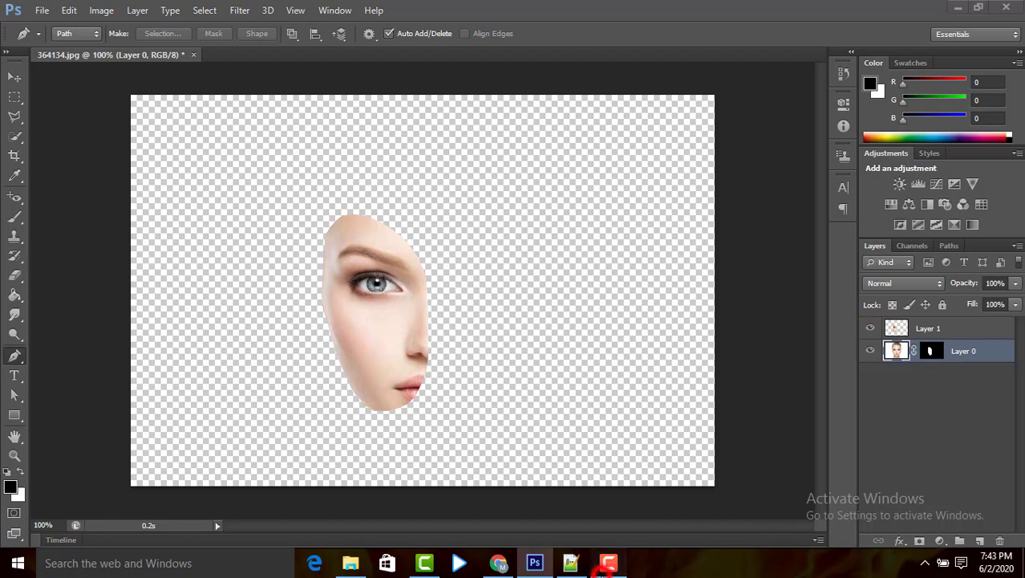
{"action": "left_click", "coordinate": [954, 504]}
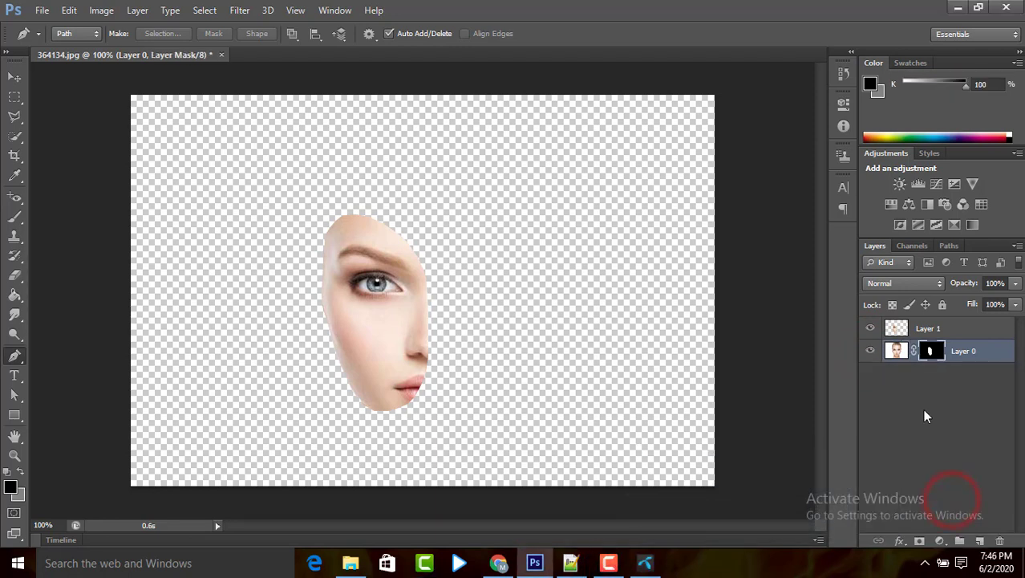
- Invert the layer mask on Layer 0 and hide Layer 1 to expose the cut-out area of the face
{"action": "key", "text": "ctrl+i"}
{"action": "left_click", "coordinate": [933, 352]}
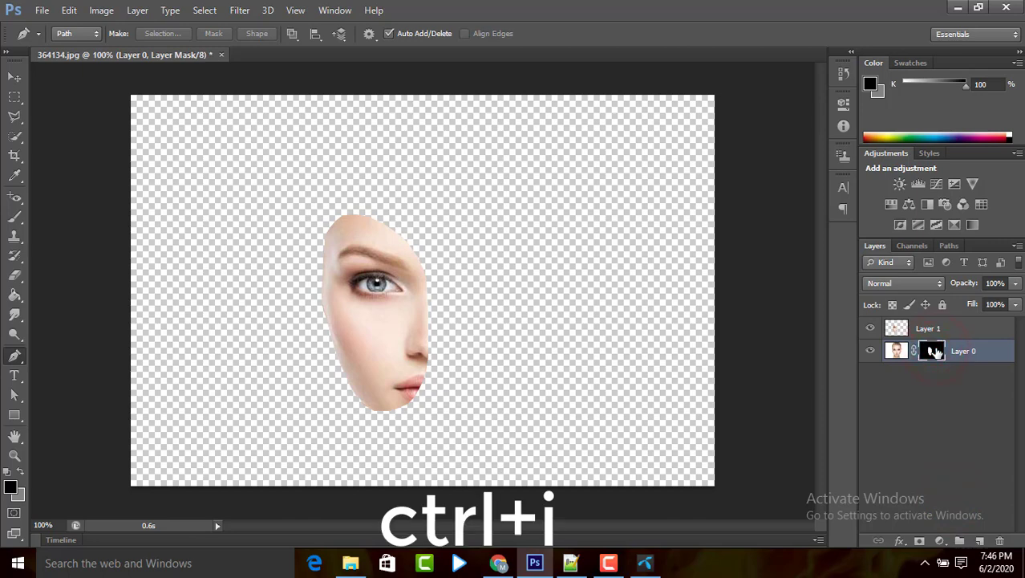
{"action": "key", "text": "ctrl+i"}
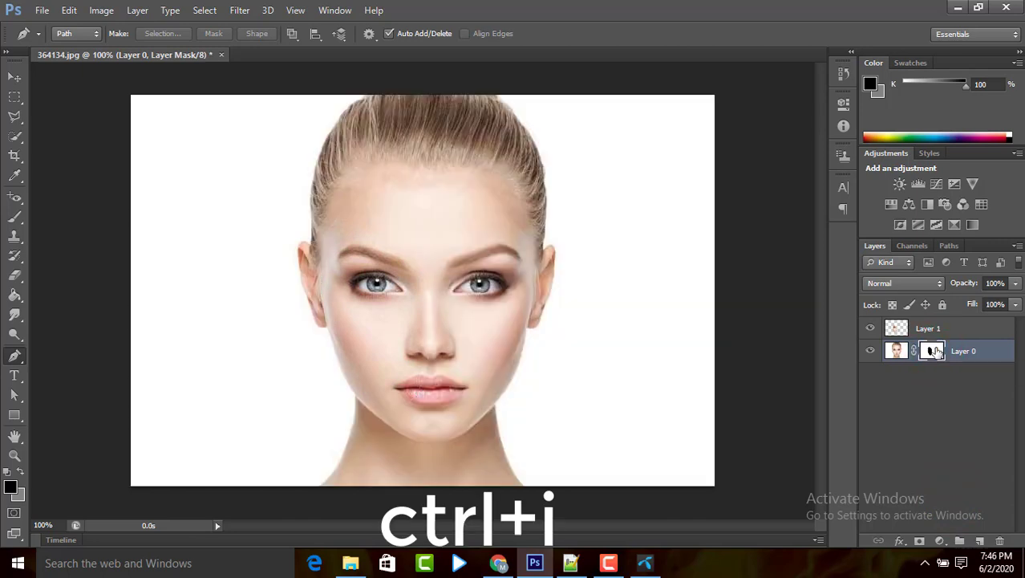
{"action": "left_click", "coordinate": [872, 327]}
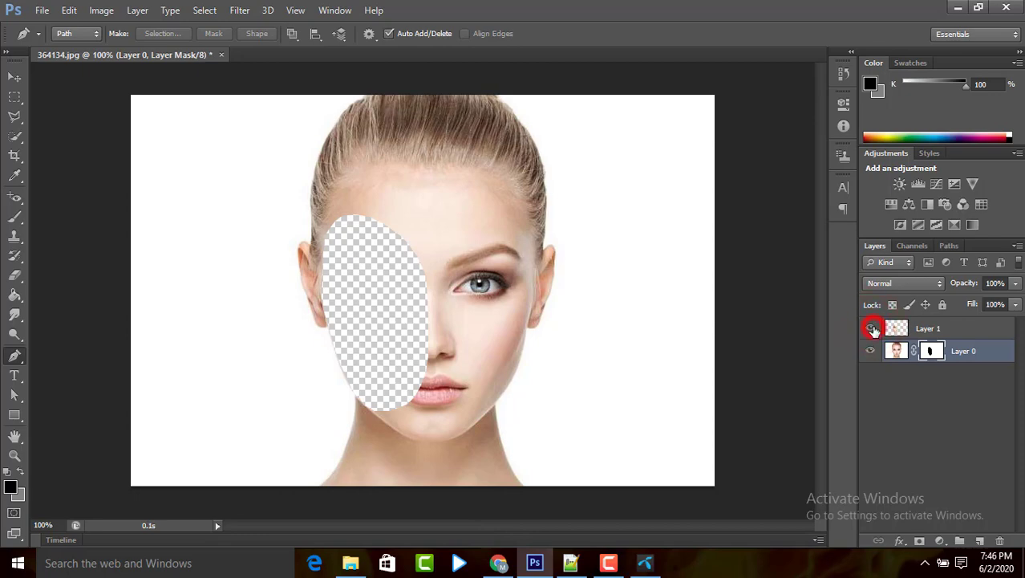
- Show Layer 1 again and toggle the visibility of Layer 0 to check the cut-out face piece by itself
{"action": "left_click", "coordinate": [872, 328]}
{"action": "left_click", "coordinate": [871, 353]}
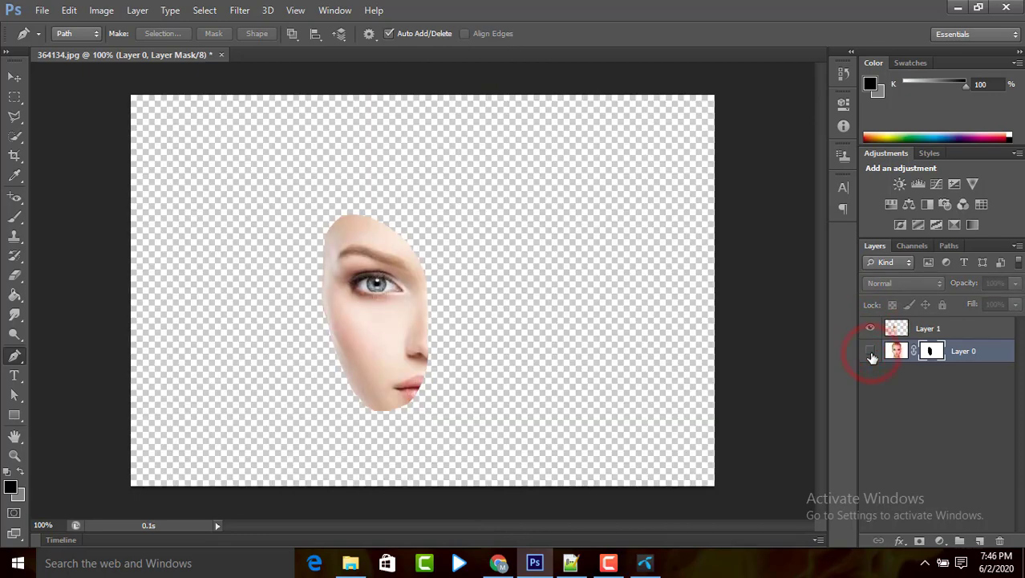
{"action": "left_click", "coordinate": [871, 353]}
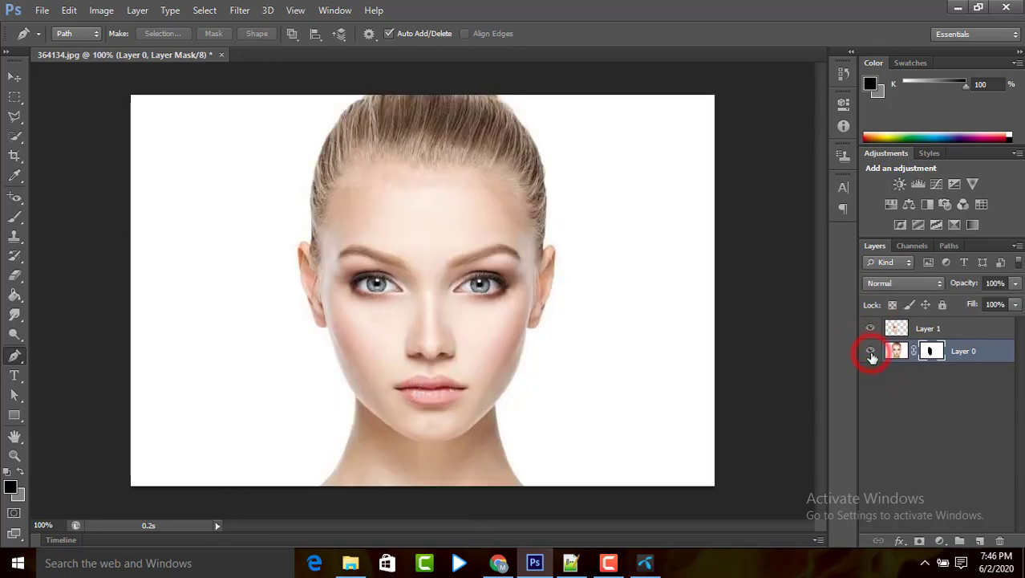
- Duplicate Layer 1 twice
{"action": "left_click", "coordinate": [952, 328]}
{"action": "key", "text": "ctrl+j"}
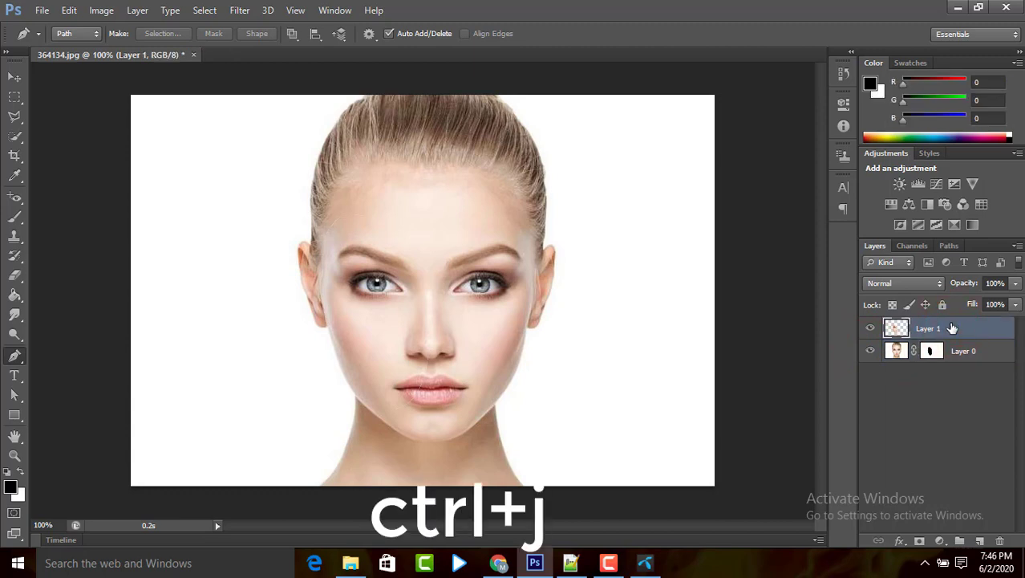
{"action": "key", "text": "ctrl+j"}
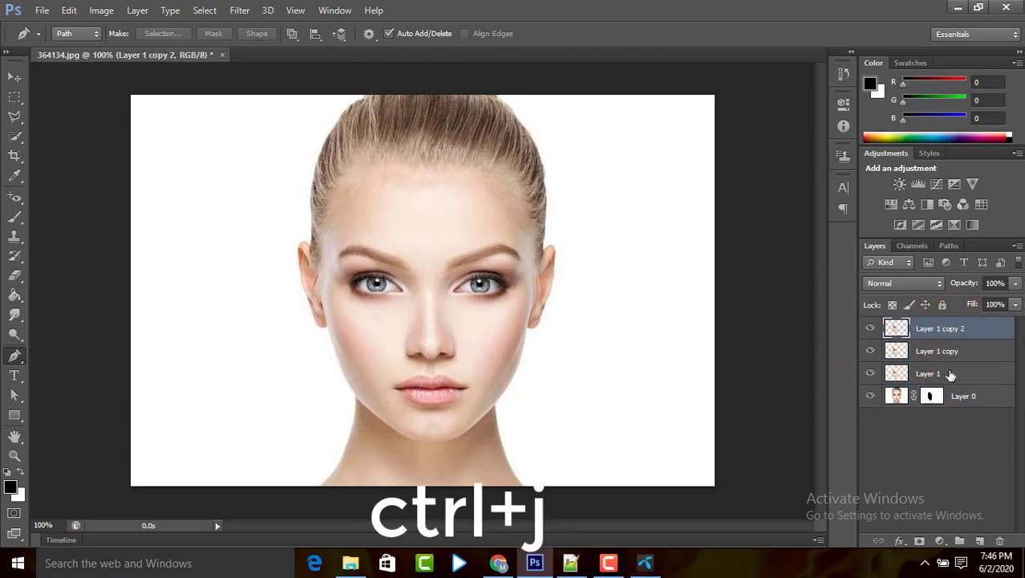
- Rename the topmost duplicate layer as model and the duplicate beneath it as model 1
{"action": "double_click", "coordinate": [946, 329]}
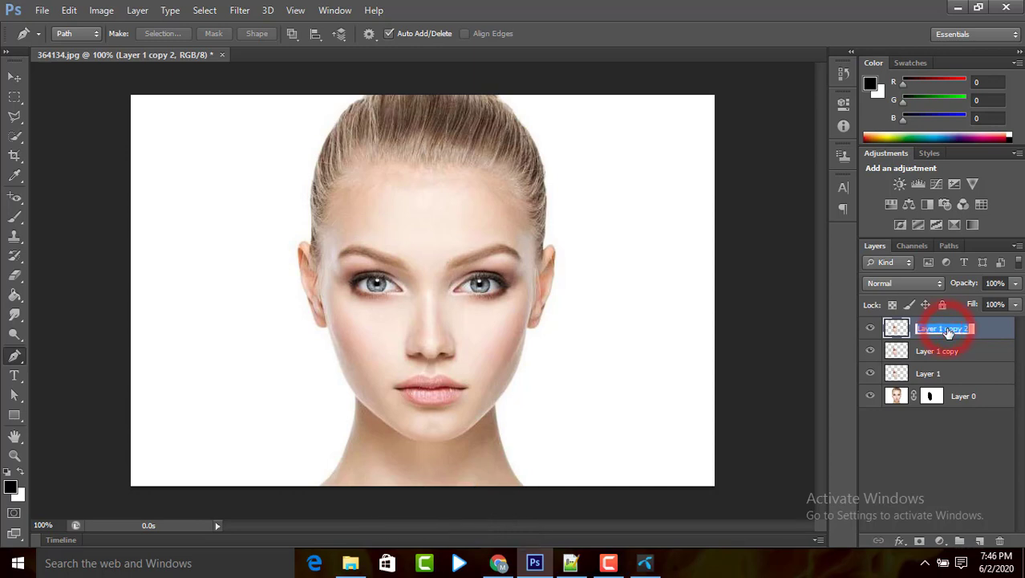
{"action": "key", "text": "BackSpace"}
{"action": "left_click", "coordinate": [950, 350]}
{"action": "double_click", "coordinate": [950, 351]}
{"action": "key", "text": "BackSpace"}
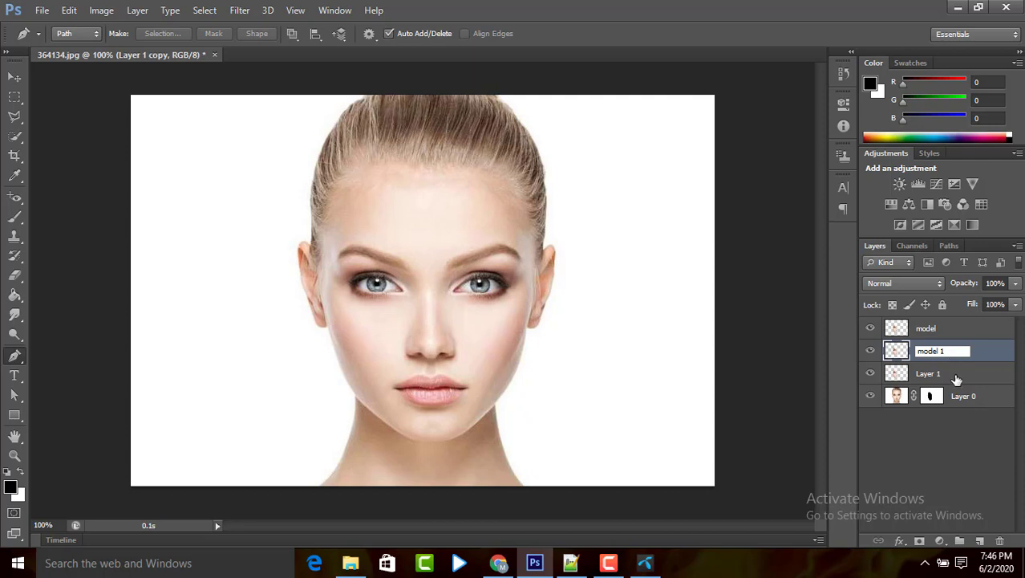
{"action": "type", "text": "model 1"}
- Rename Layer 1 as model 3 and move it to the top of the layer stack
{"action": "left_click", "coordinate": [955, 377]}
{"action": "double_click", "coordinate": [934, 373]}
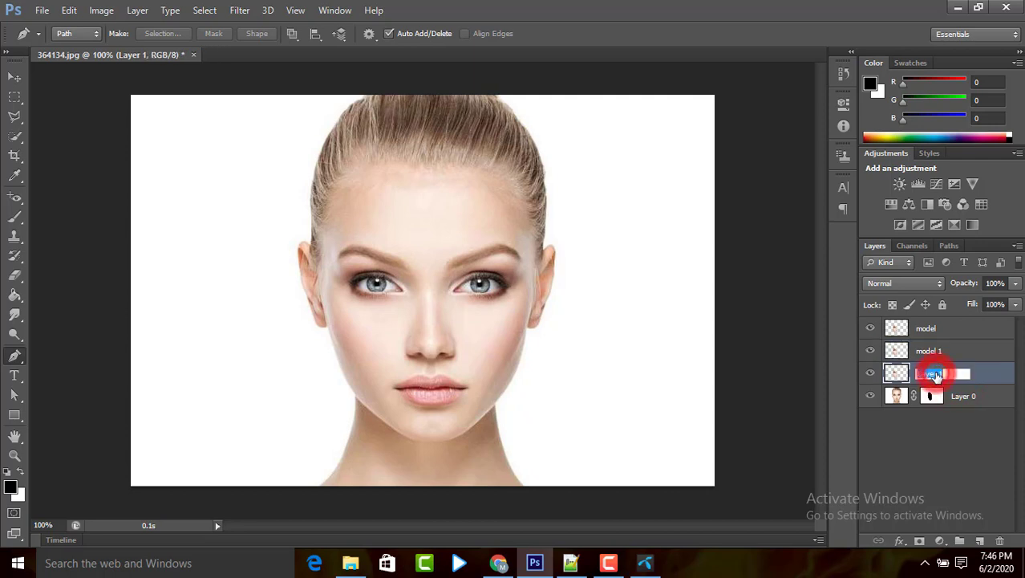
{"action": "key", "text": "BackSpace"}
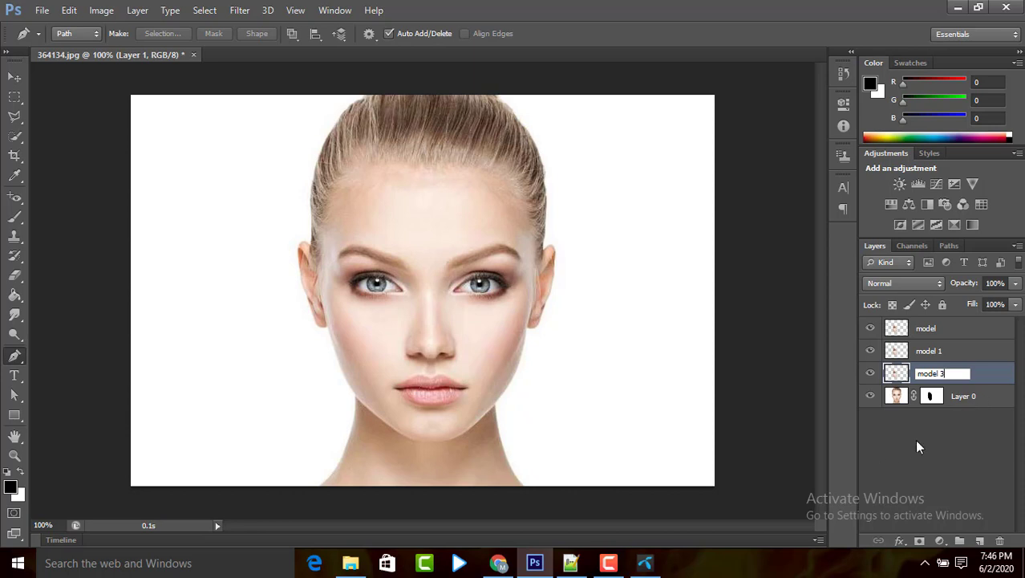
{"action": "left_click", "coordinate": [970, 399]}
{"action": "left_click", "coordinate": [968, 397]}
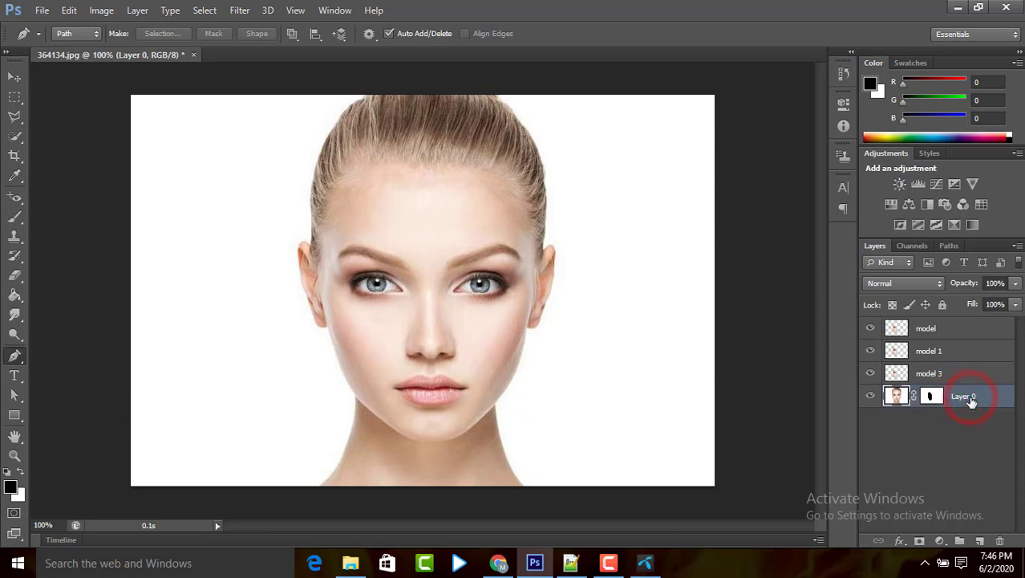
{"action": "left_click_drag", "start_coordinate": [949, 373], "coordinate": [936, 317]}
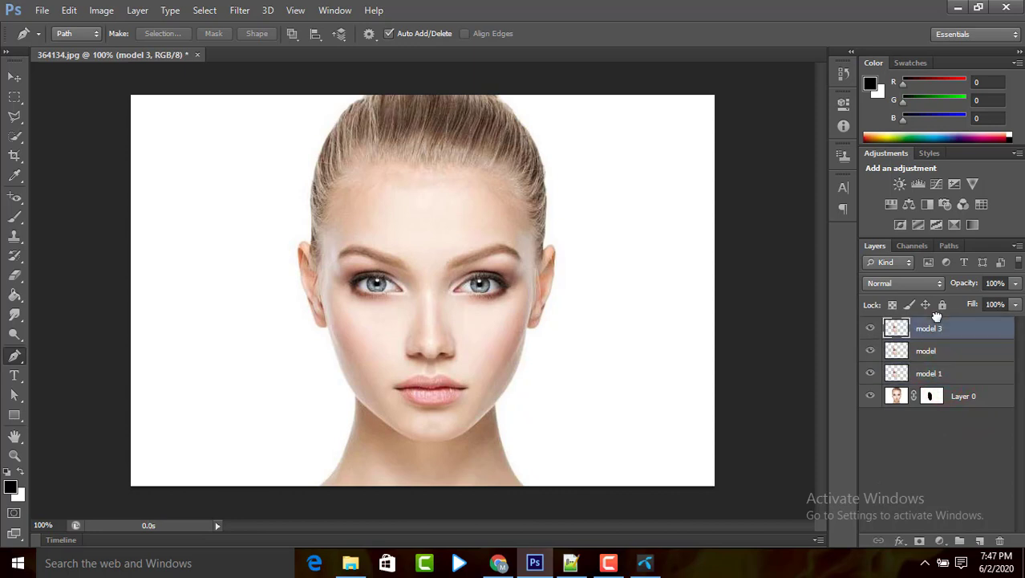
- Hide the model and model 3 layers and open the Blending Options for the model 1 layer
{"action": "left_click", "coordinate": [950, 376]}
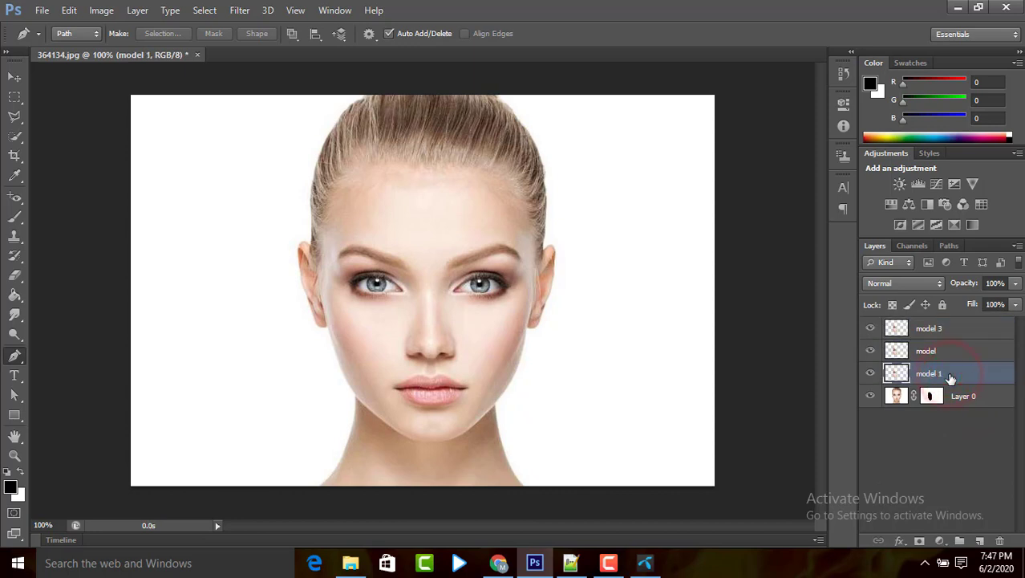
{"action": "left_click", "coordinate": [872, 352]}
{"action": "right_click", "coordinate": [965, 373]}
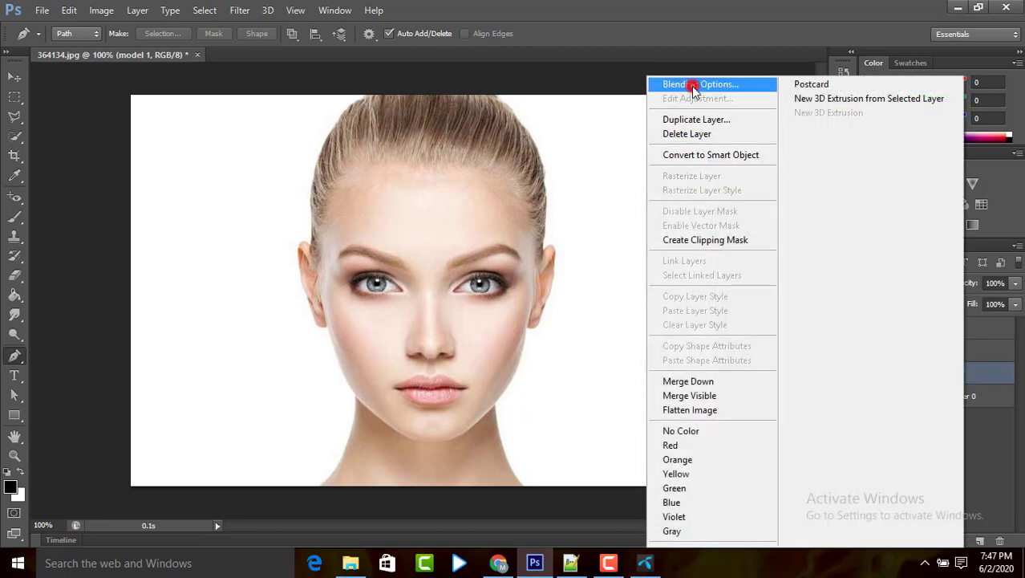
{"action": "left_click", "coordinate": [691, 85]}
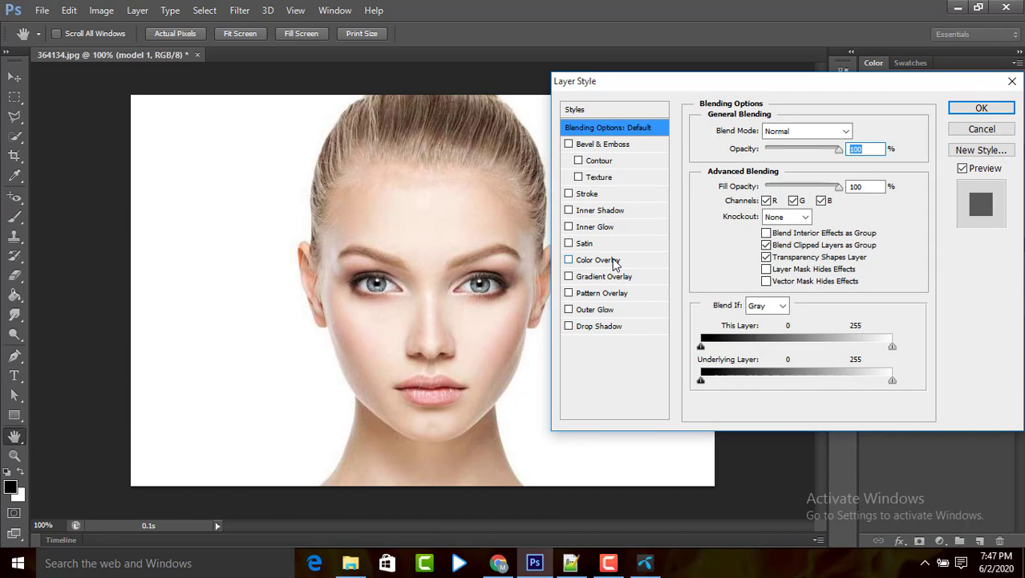
{"action": "left_click", "coordinate": [609, 562]}
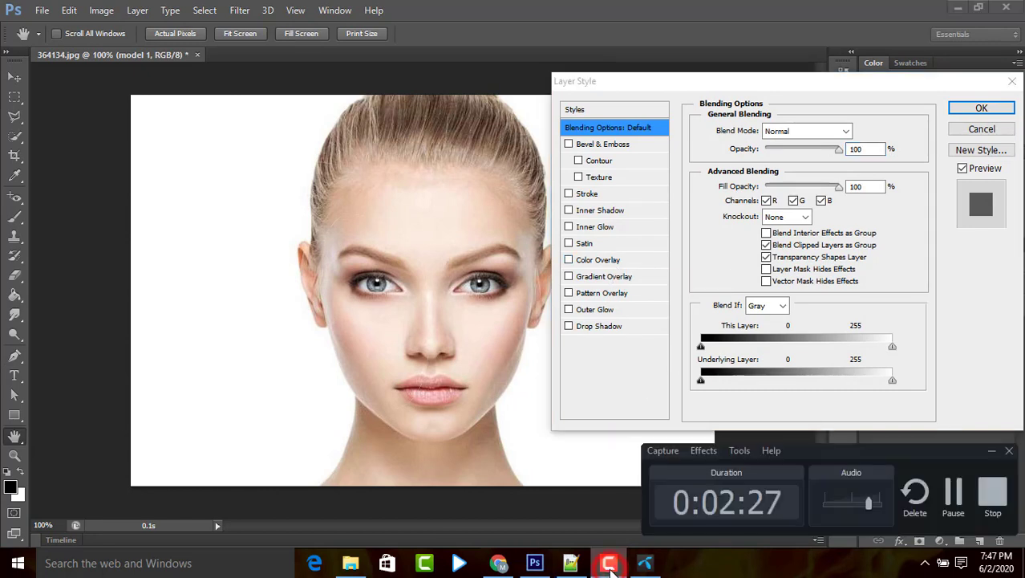
{"action": "left_click", "coordinate": [961, 505]}
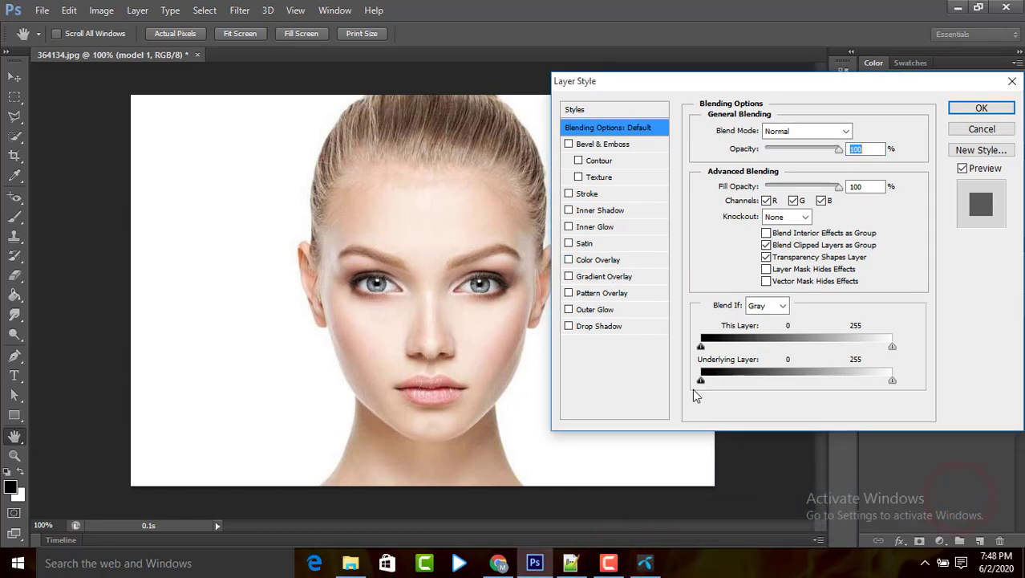
- Apply a dark red Color Overlay (660000) to the model 1 layer and collapse its effects list
{"action": "left_click", "coordinate": [600, 260]}
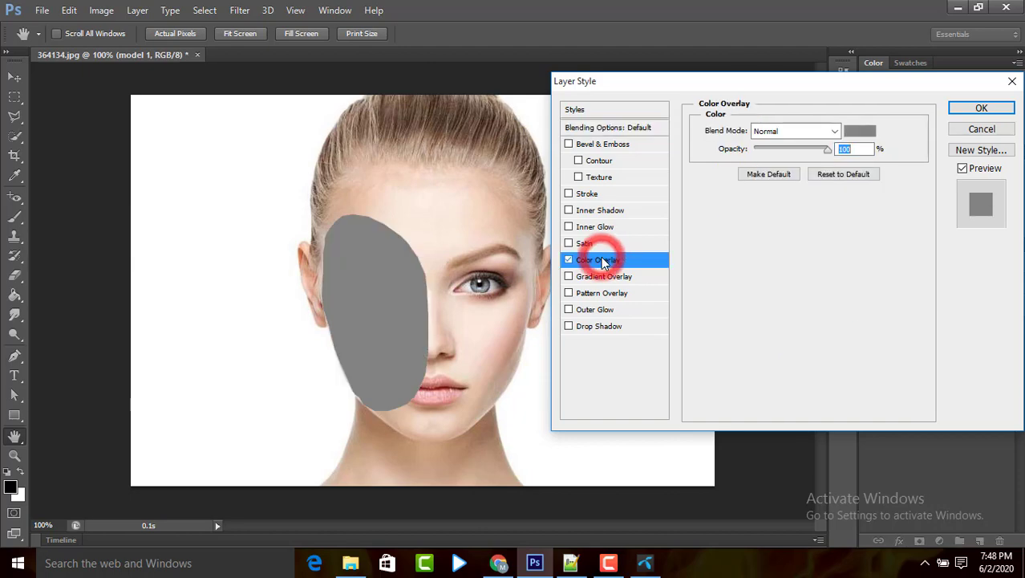
{"action": "left_click", "coordinate": [861, 133]}
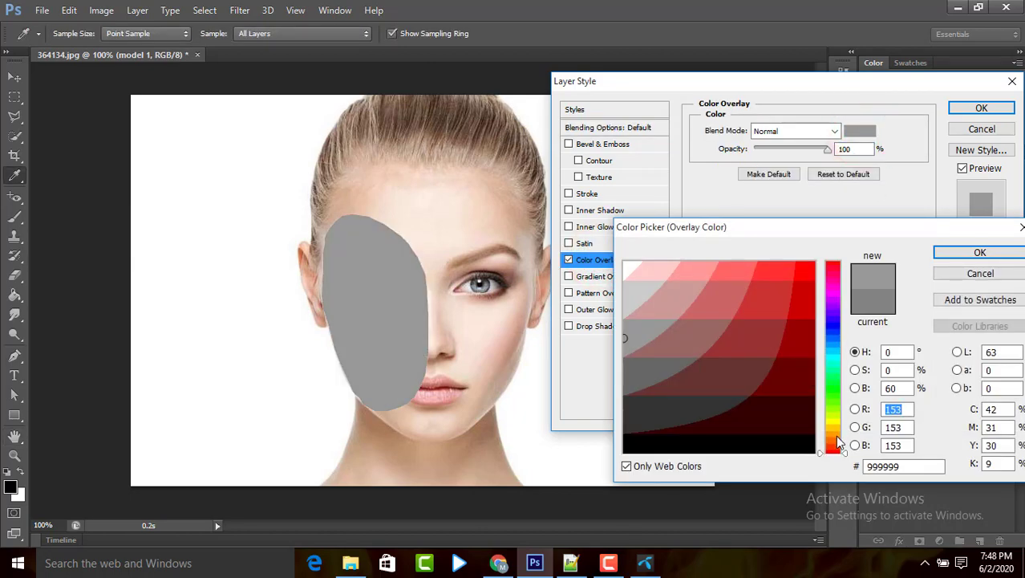
{"action": "left_click", "coordinate": [836, 438]}
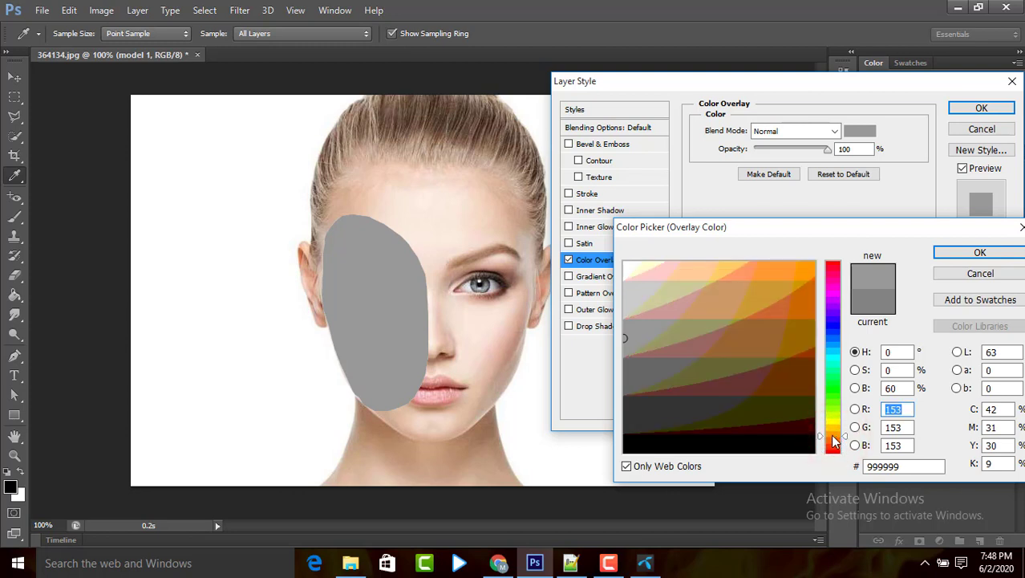
{"action": "left_click", "coordinate": [832, 439]}
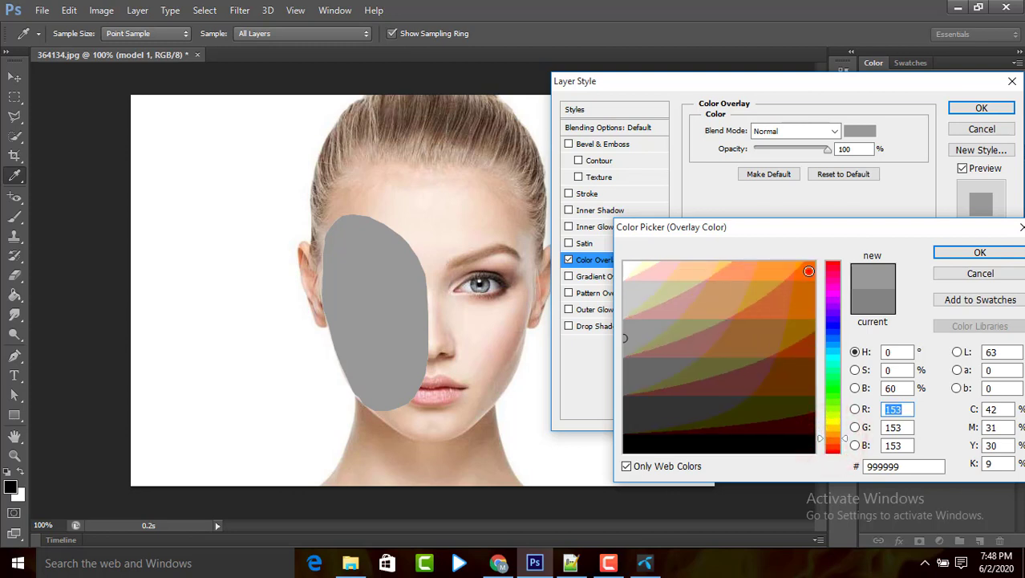
{"action": "left_click", "coordinate": [808, 271]}
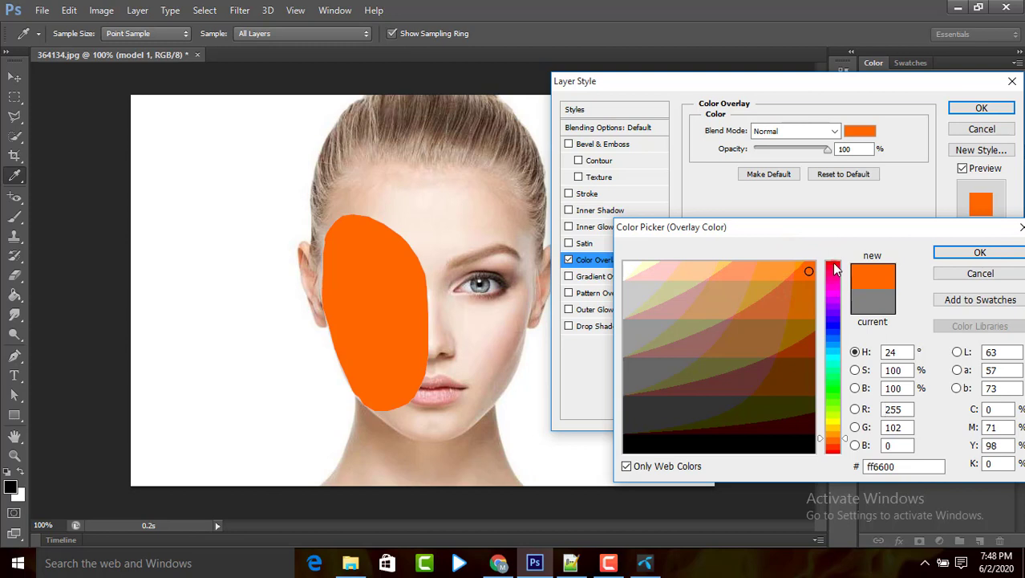
{"action": "left_click", "coordinate": [835, 270]}
{"action": "left_click", "coordinate": [777, 416]}
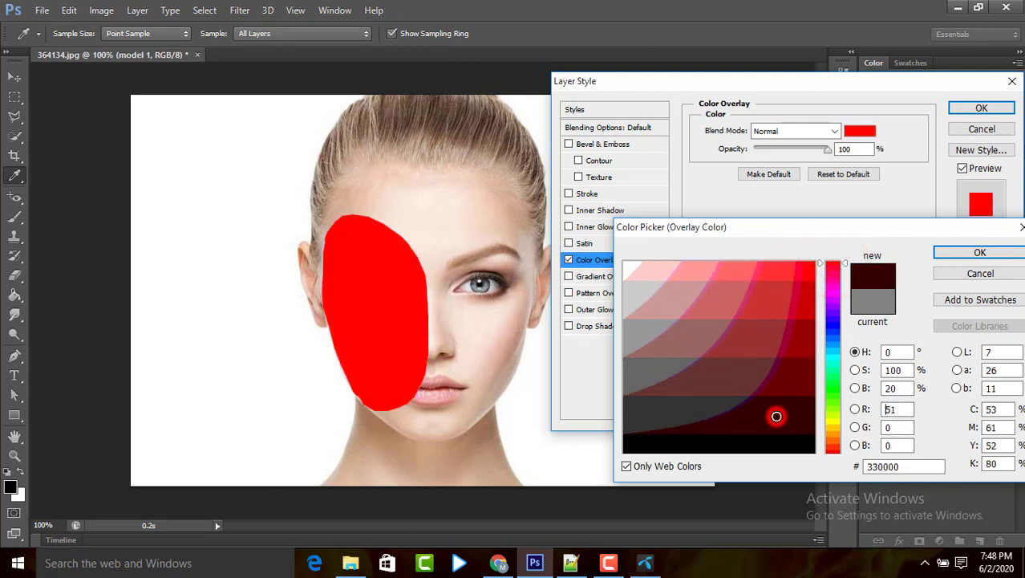
{"action": "left_click", "coordinate": [807, 379]}
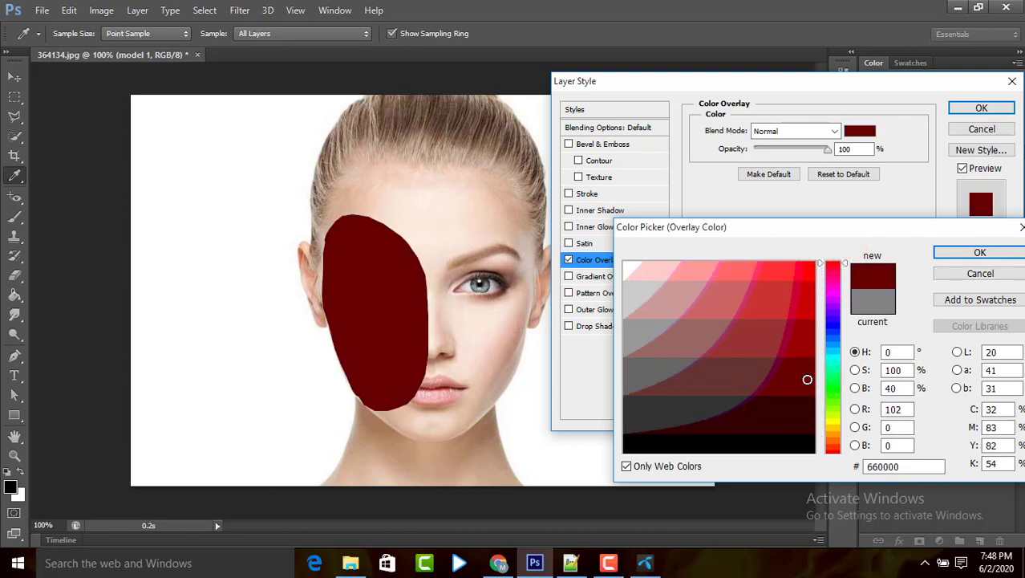
{"action": "left_click", "coordinate": [949, 255]}
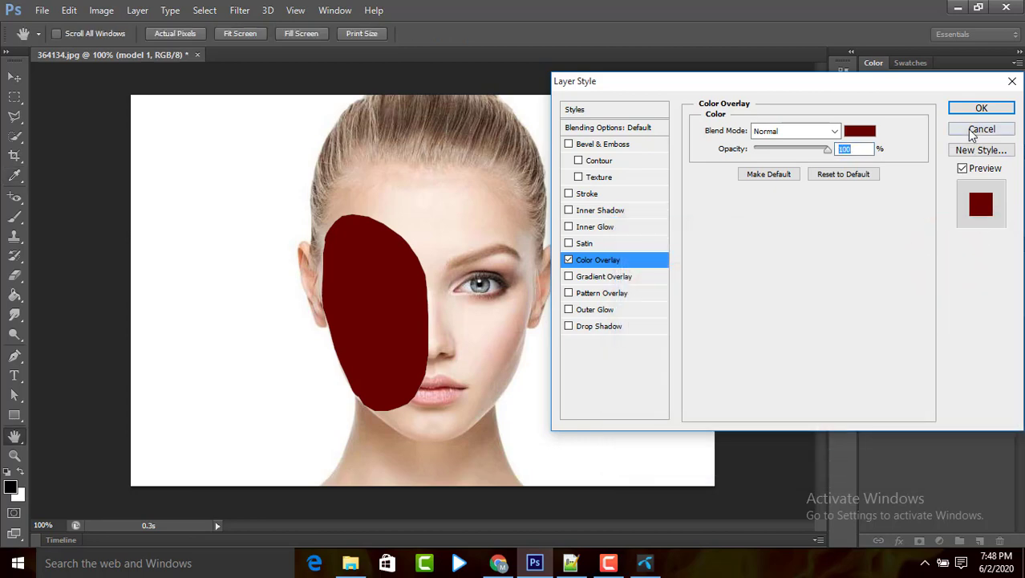
{"action": "left_click", "coordinate": [978, 109]}
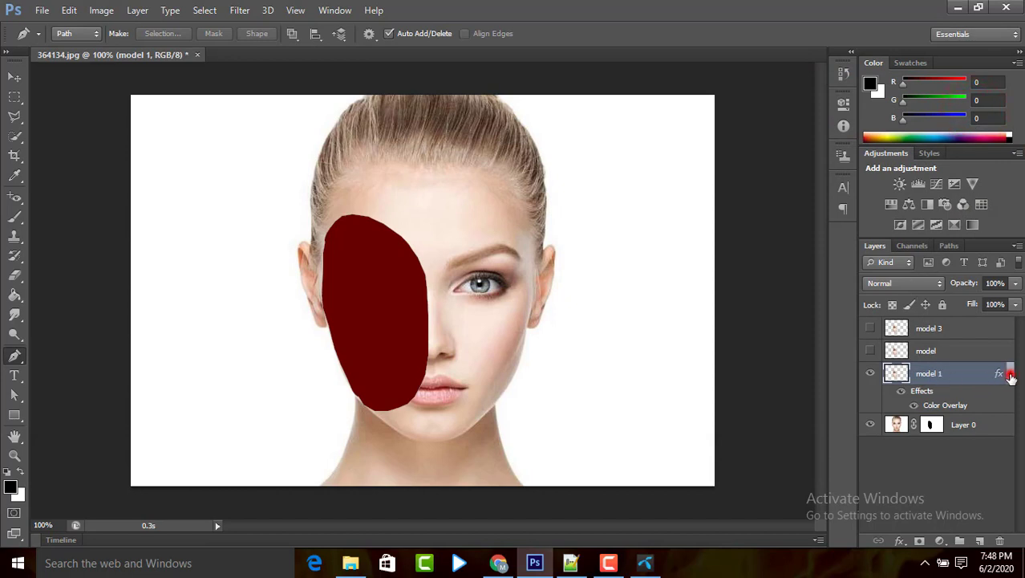
{"action": "left_click", "coordinate": [1010, 375]}
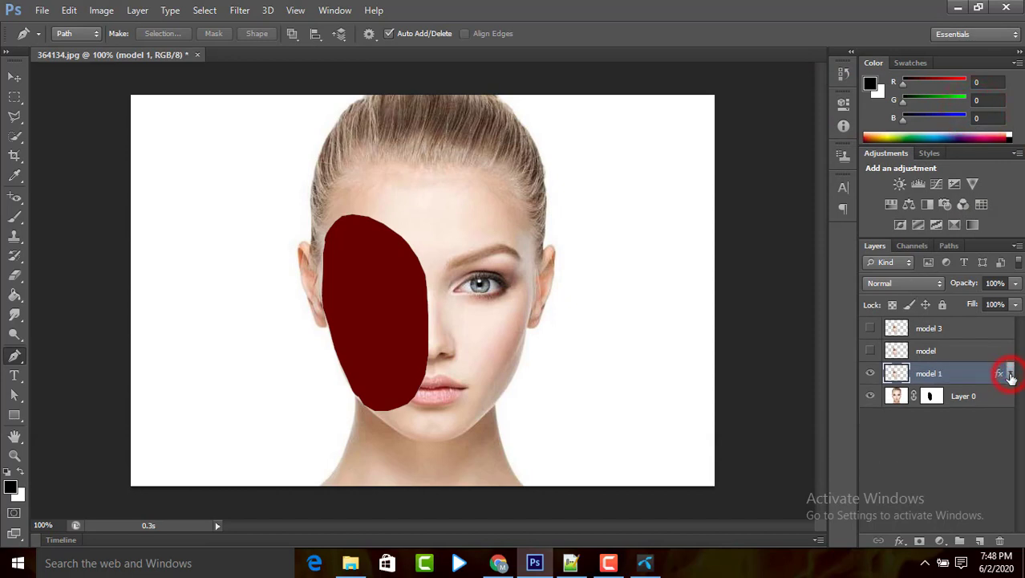
- Show the model layer and give it an Inner Shadow with 48% opacity and a distance of 3 px
{"action": "left_click", "coordinate": [870, 352]}
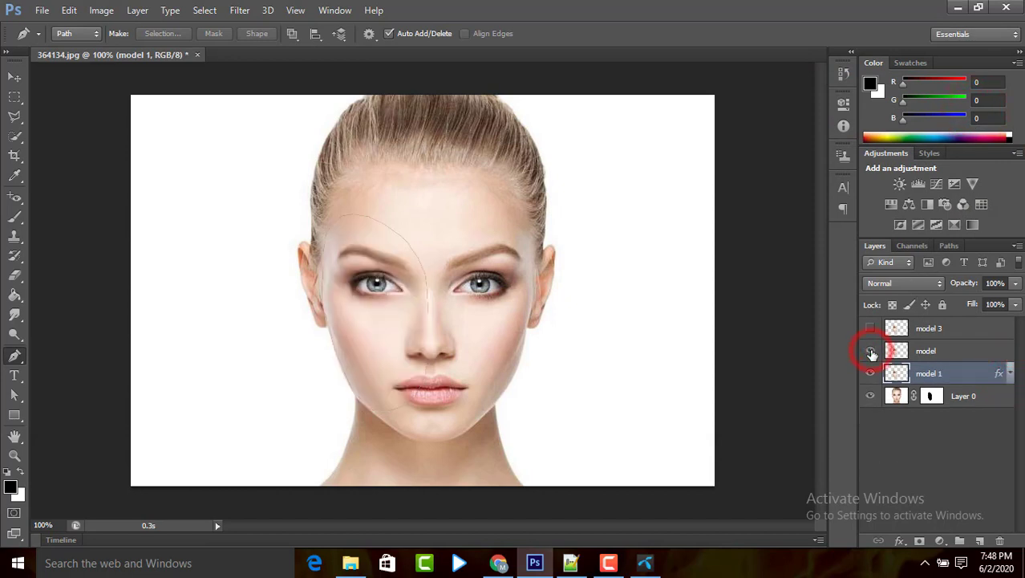
{"action": "right_click", "coordinate": [931, 351]}
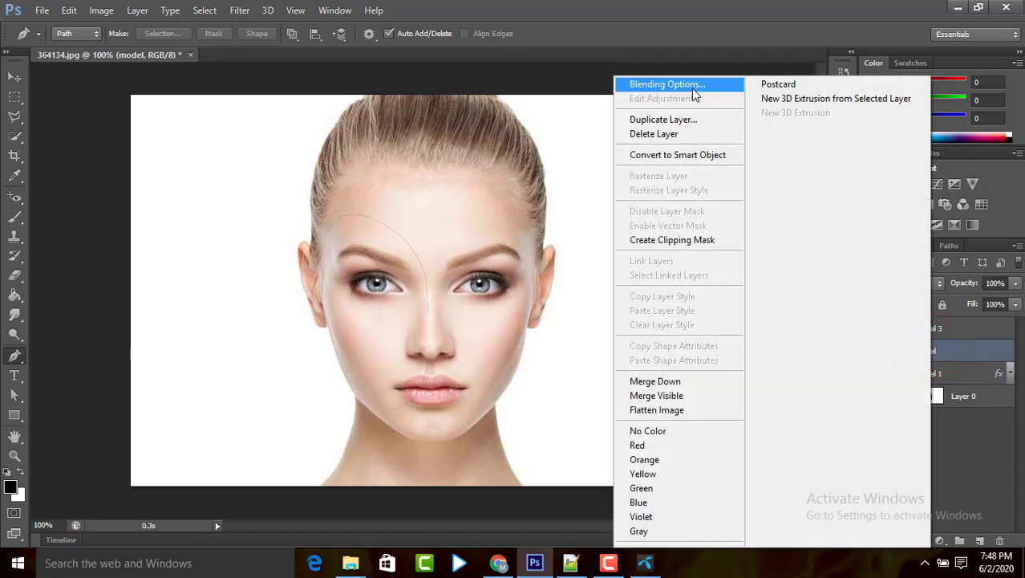
{"action": "left_click", "coordinate": [692, 87]}
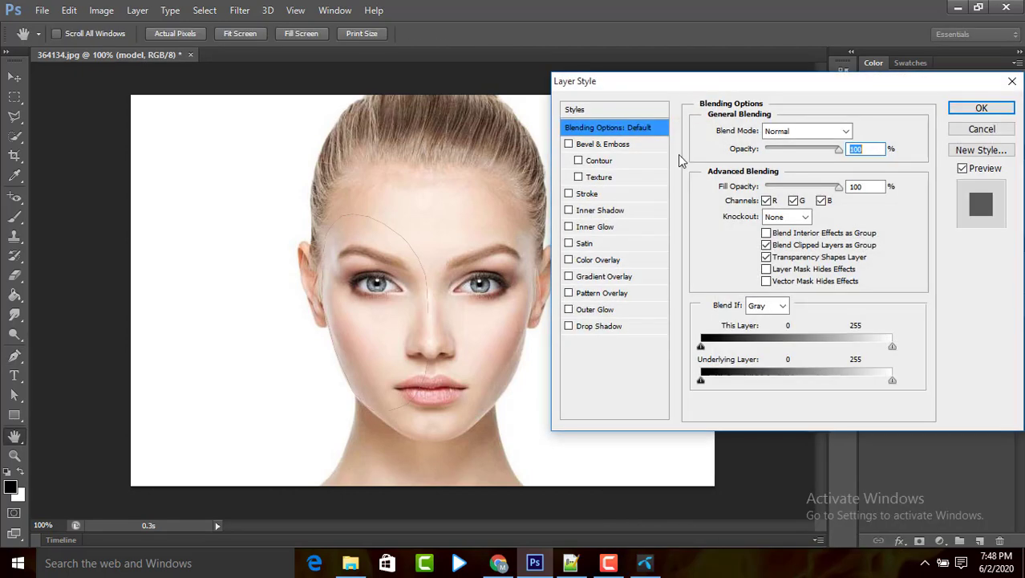
{"action": "left_click", "coordinate": [608, 212]}
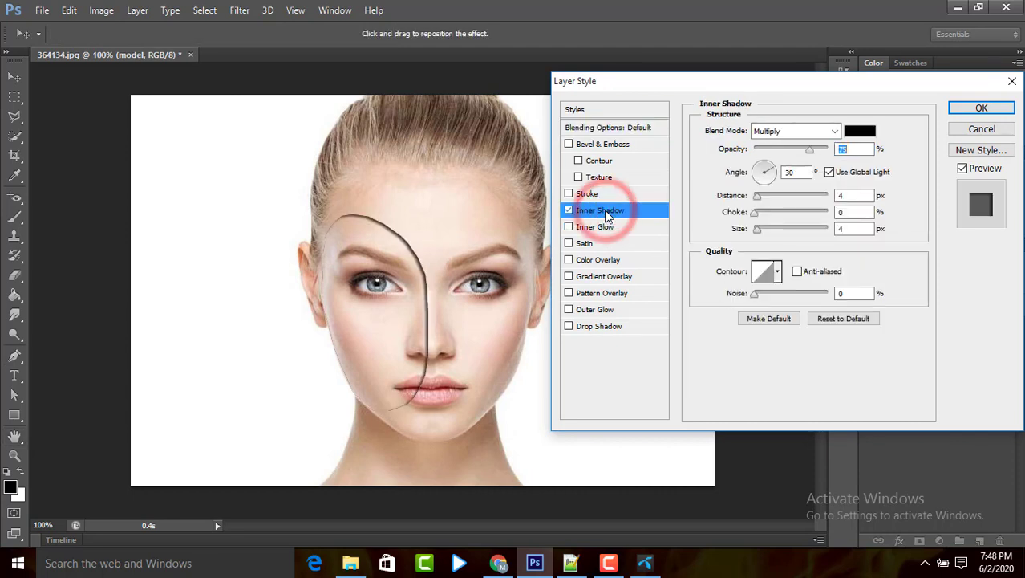
{"action": "left_click_drag", "start_coordinate": [811, 149], "coordinate": [787, 152]}
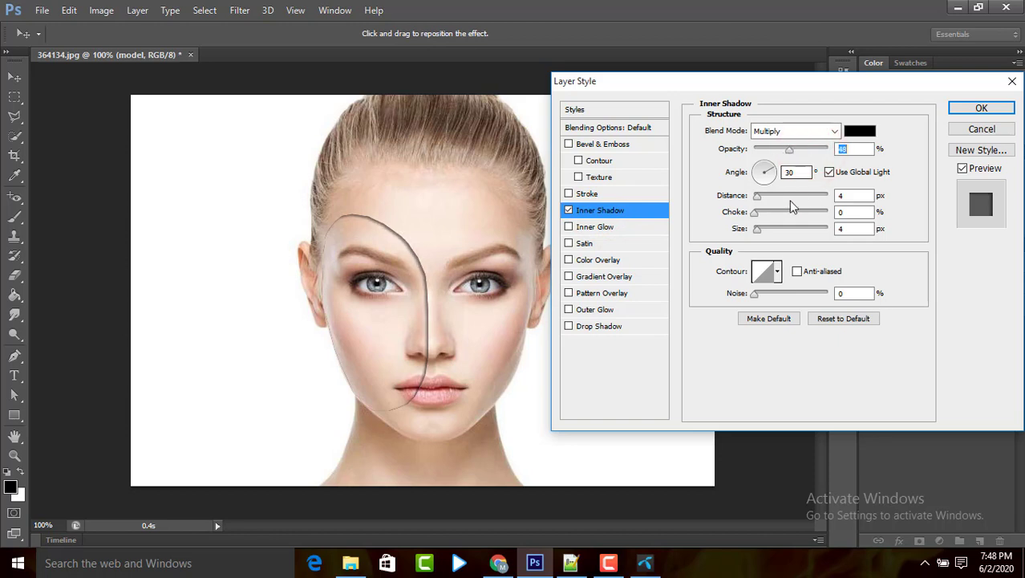
{"action": "mouse_move", "coordinate": [759, 202]}
{"action": "left_mouse_down"}
{"action": "mouse_move", "coordinate": [774, 199]}
{"action": "mouse_move", "coordinate": [758, 206]}
{"action": "left_mouse_up"}
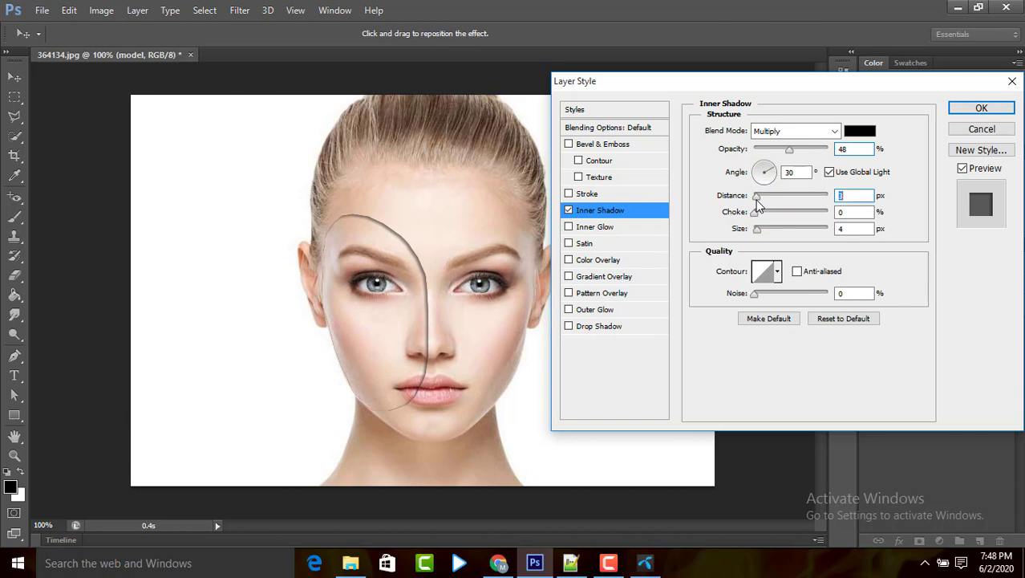
- Add a Color Overlay in dark red (660000) to the model layer
{"action": "left_click", "coordinate": [614, 261]}
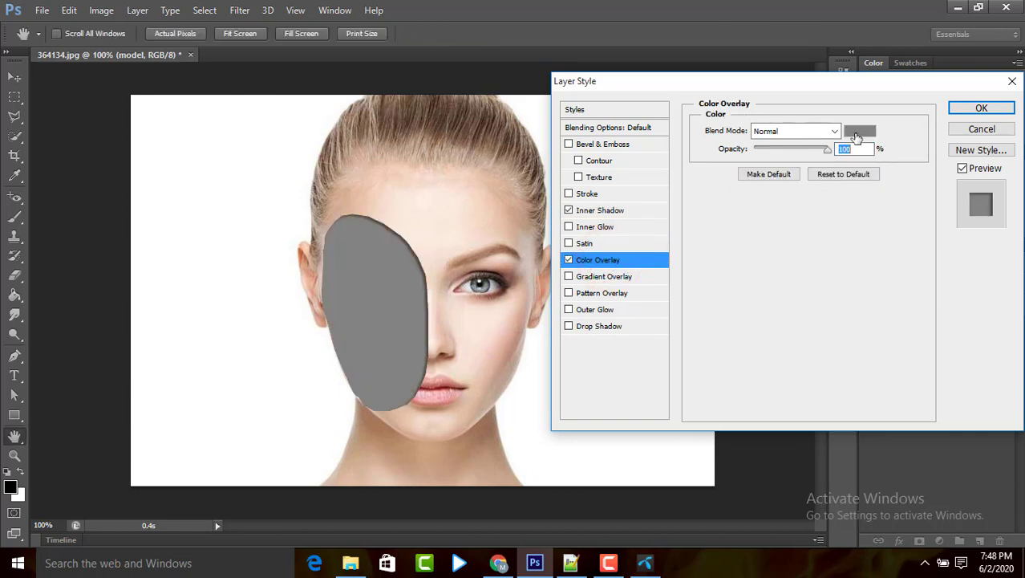
{"action": "left_click", "coordinate": [857, 133]}
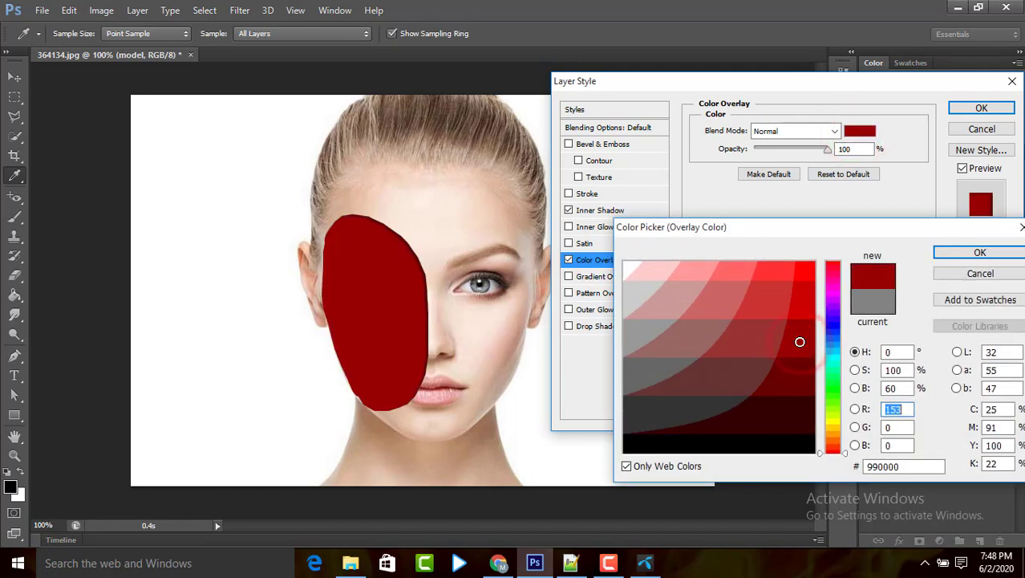
{"action": "left_click", "coordinate": [800, 376]}
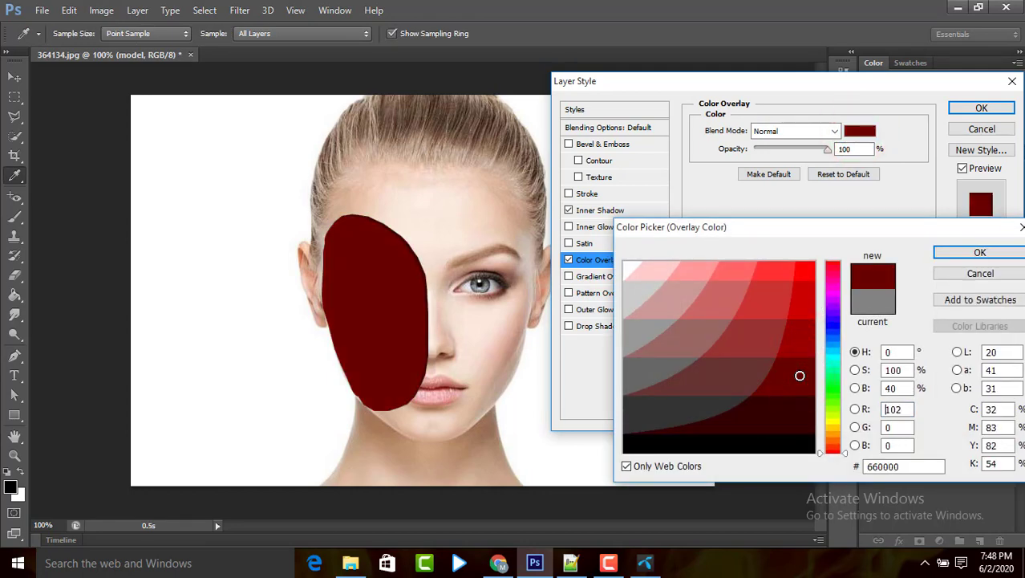
{"action": "left_click", "coordinate": [996, 253]}
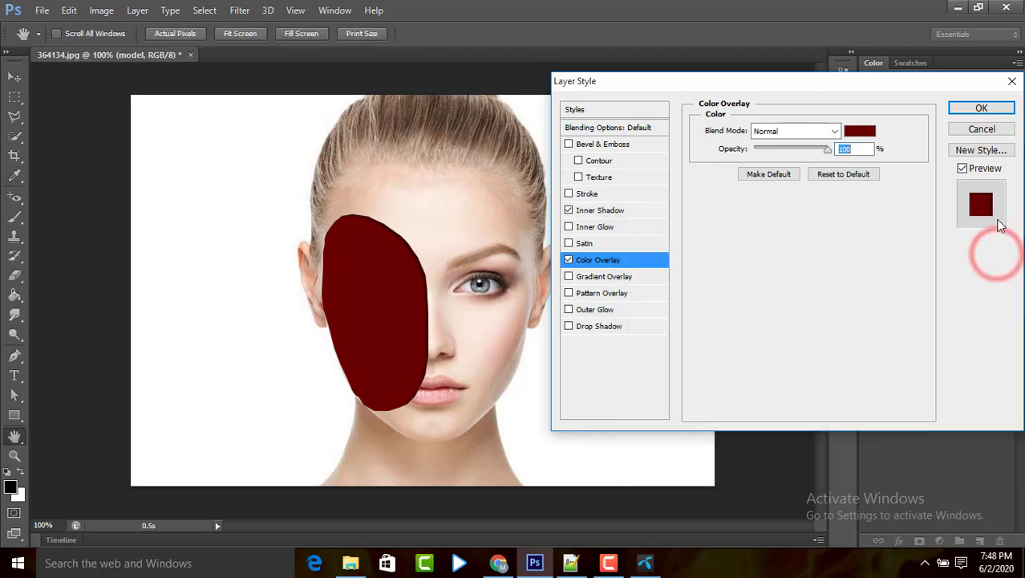
- Confirm the layer style on the model layer and collapse its effects list
{"action": "left_click", "coordinate": [993, 106]}
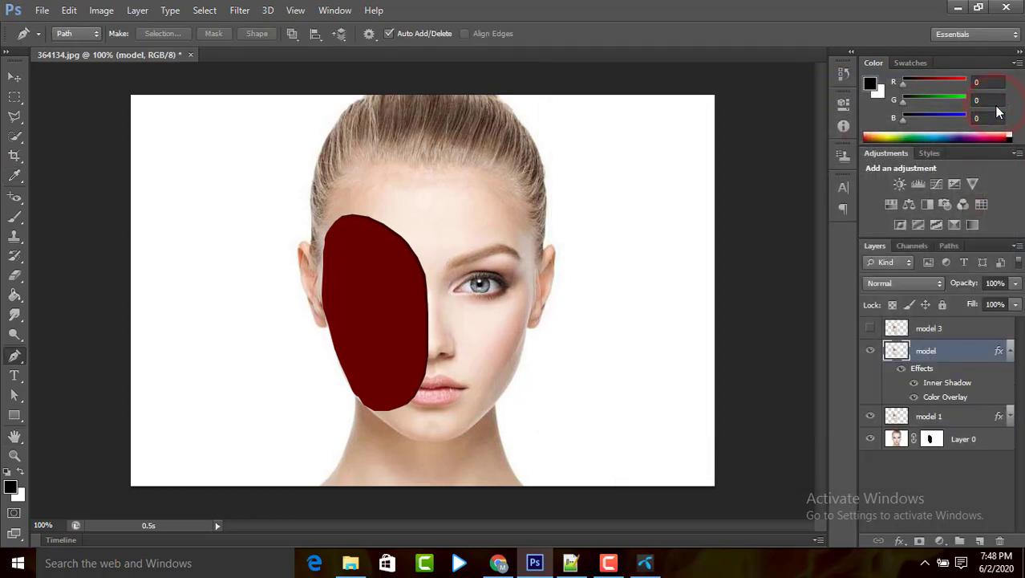
{"action": "left_click", "coordinate": [1010, 352]}
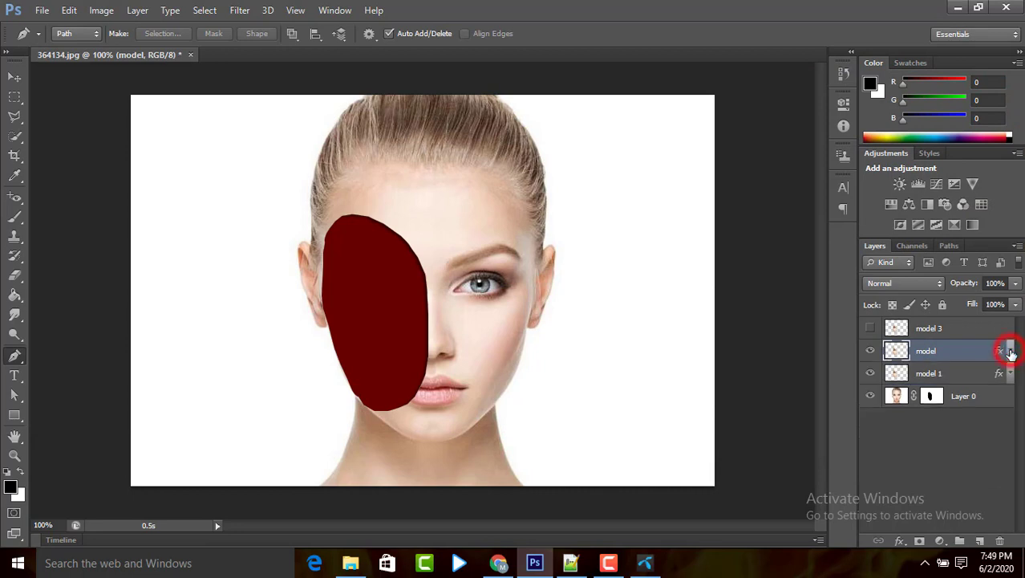
{"action": "left_click", "coordinate": [611, 563]}
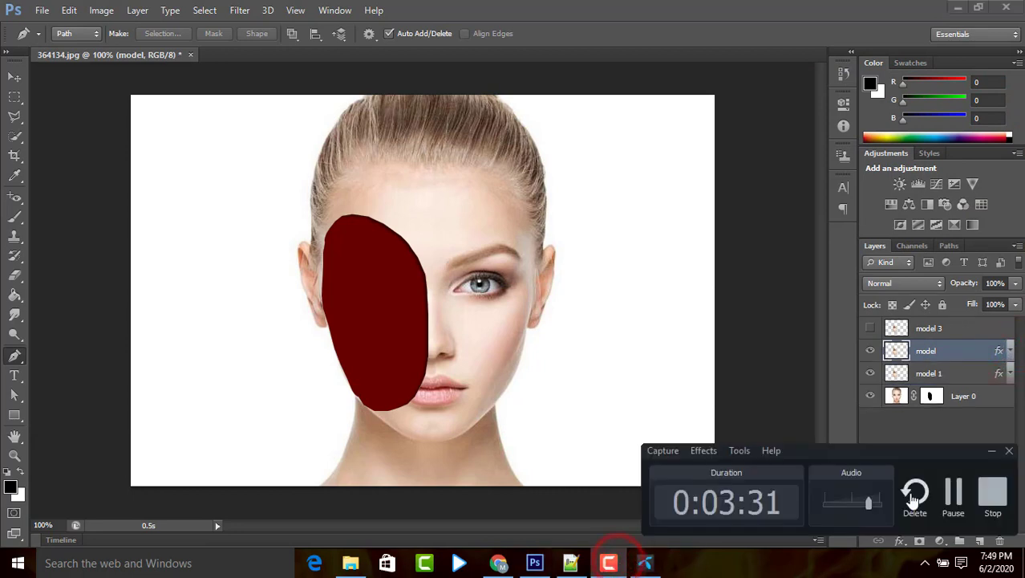
{"action": "left_click", "coordinate": [955, 488]}
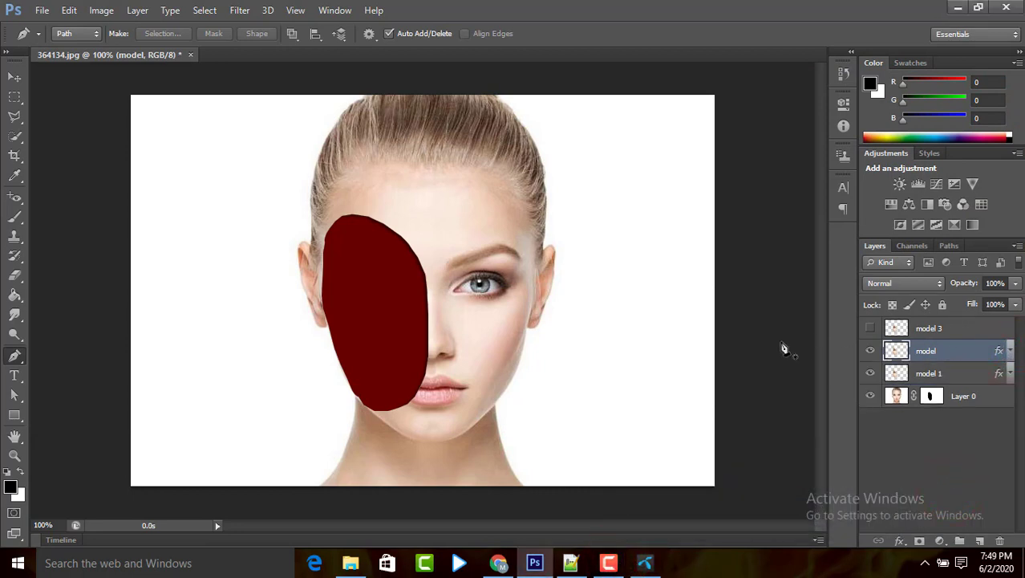
{"action": "left_click", "coordinate": [943, 356]}
{"action": "left_click", "coordinate": [1011, 349]}
{"action": "left_click", "coordinate": [946, 354]}
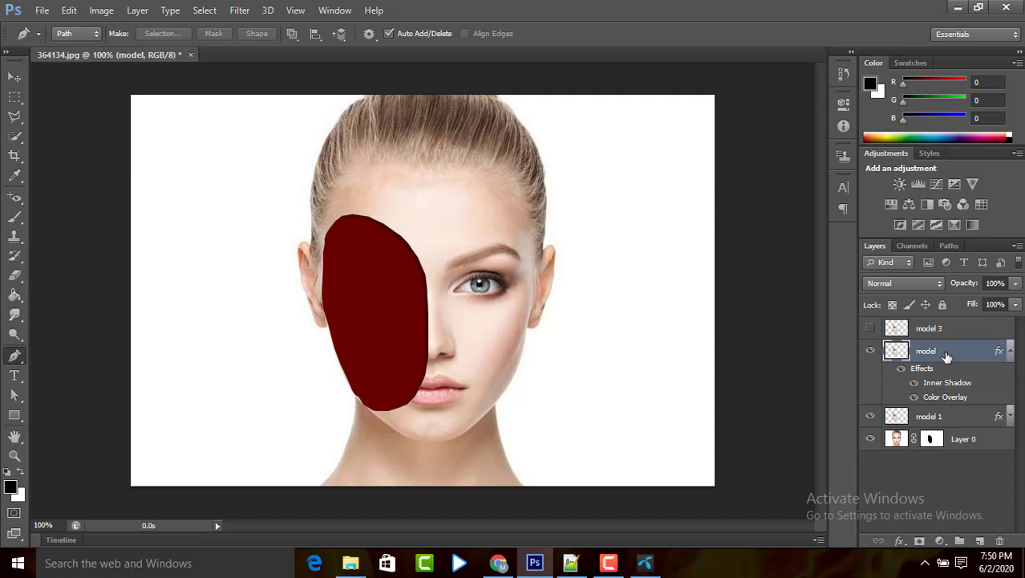
{"action": "left_click", "coordinate": [937, 416]}
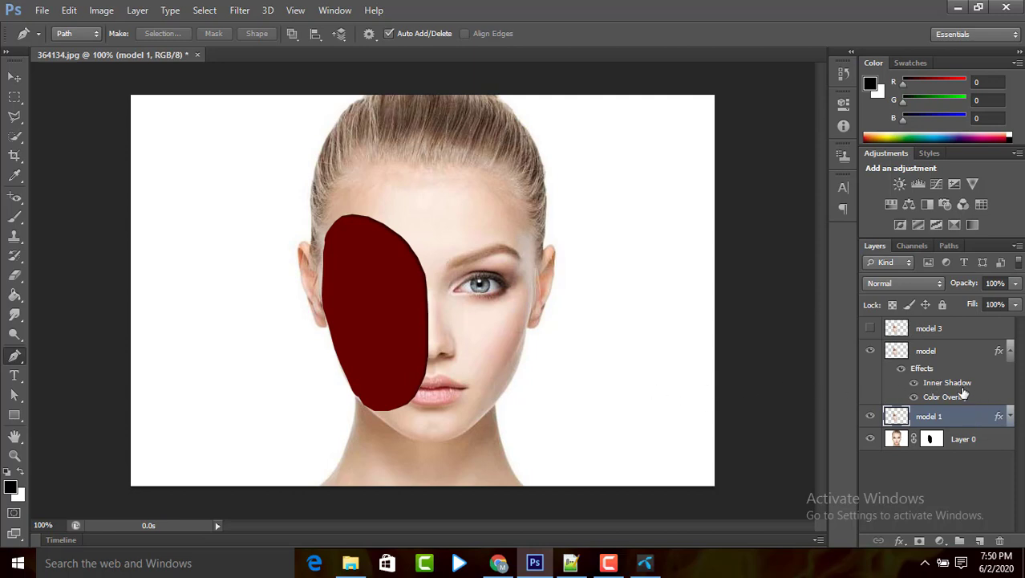
{"action": "left_click", "coordinate": [933, 353]}
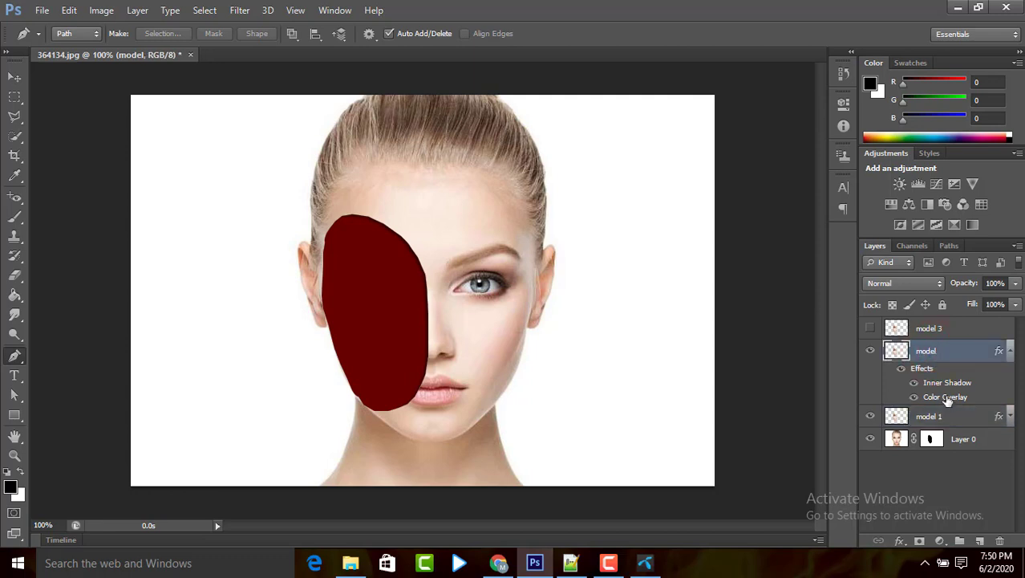
{"action": "left_click", "coordinate": [1011, 352]}
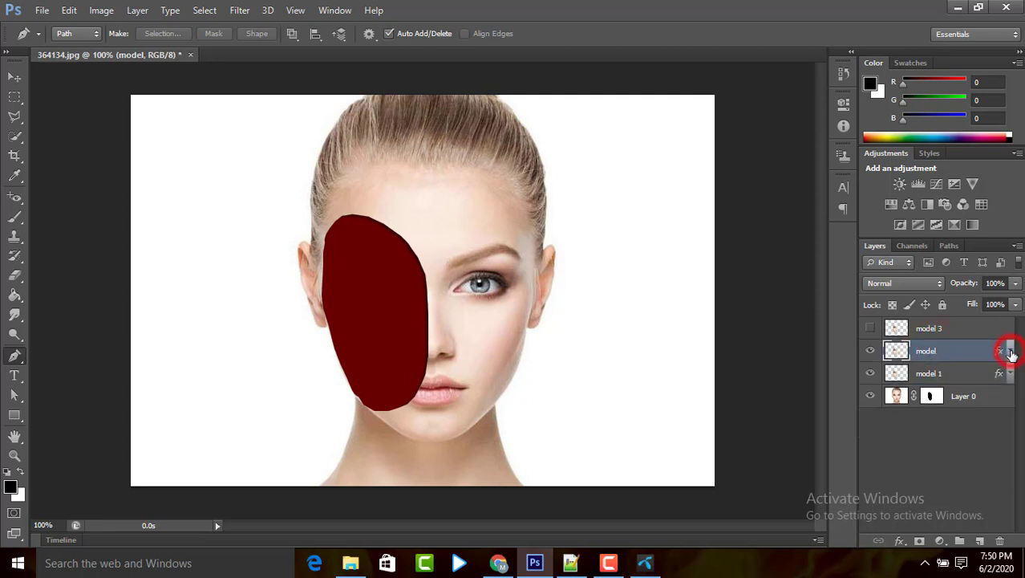
- Show the model 3 layer and give it an Inner Shadow with 45% opacity
{"action": "left_click", "coordinate": [928, 328]}
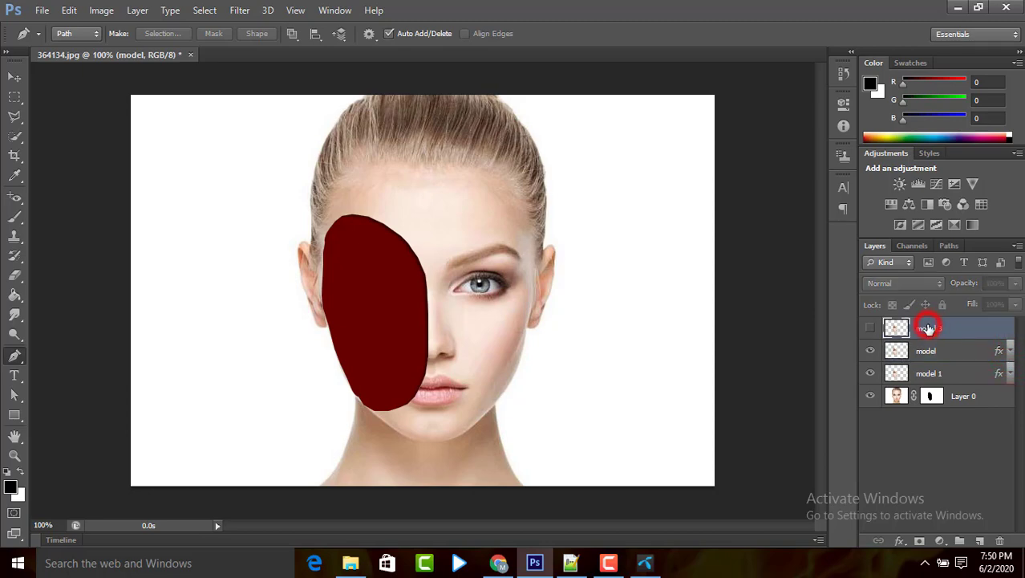
{"action": "left_click", "coordinate": [872, 328]}
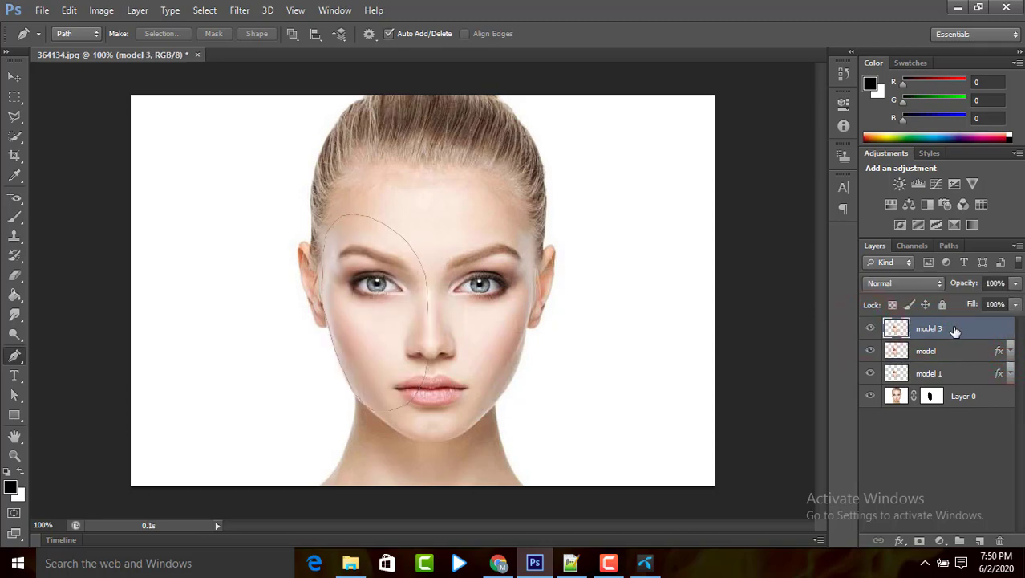
{"action": "right_click", "coordinate": [953, 331]}
{"action": "left_click", "coordinate": [712, 85]}
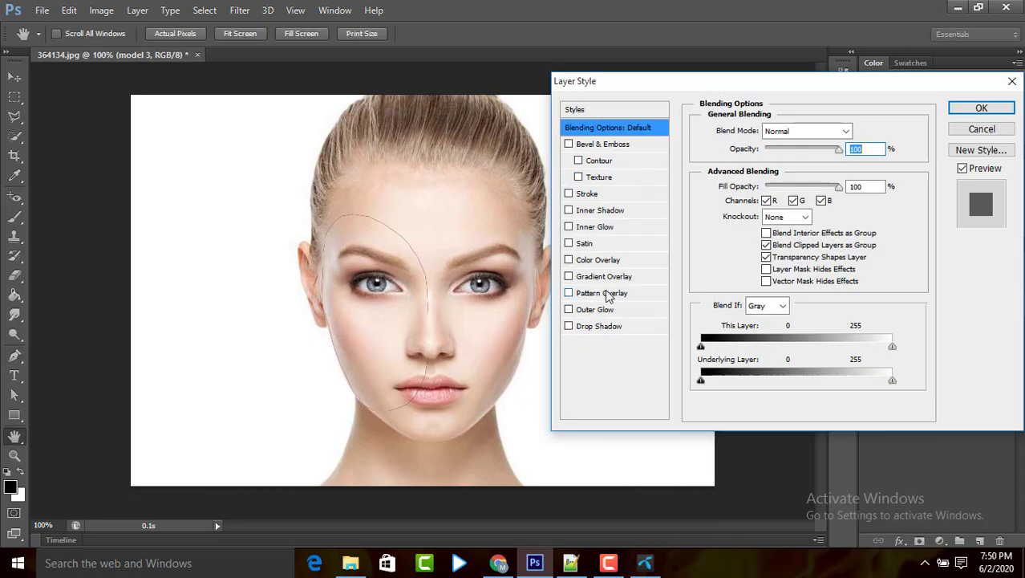
{"action": "left_click", "coordinate": [601, 210]}
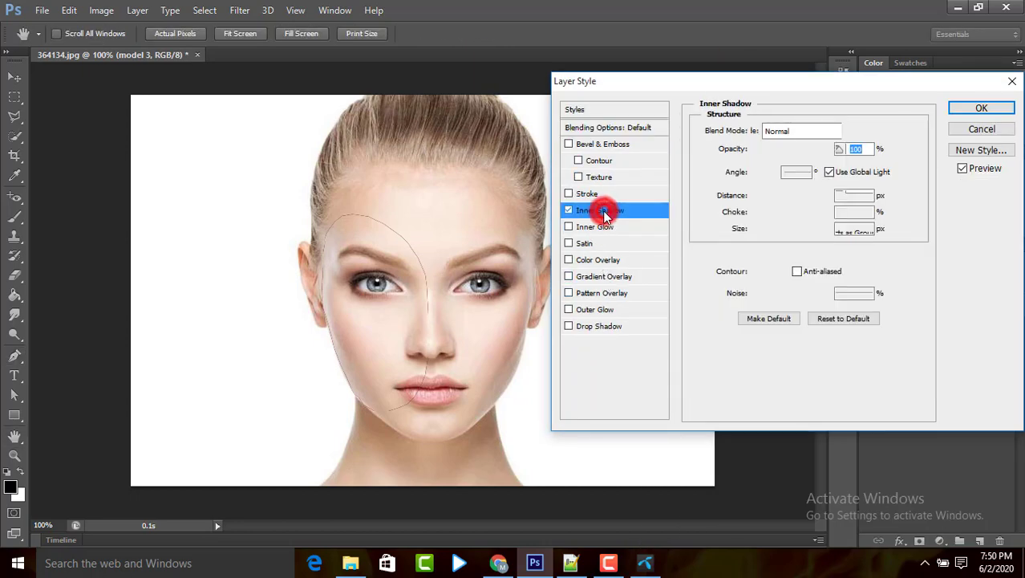
{"action": "left_click_drag", "start_coordinate": [810, 150], "coordinate": [790, 164]}
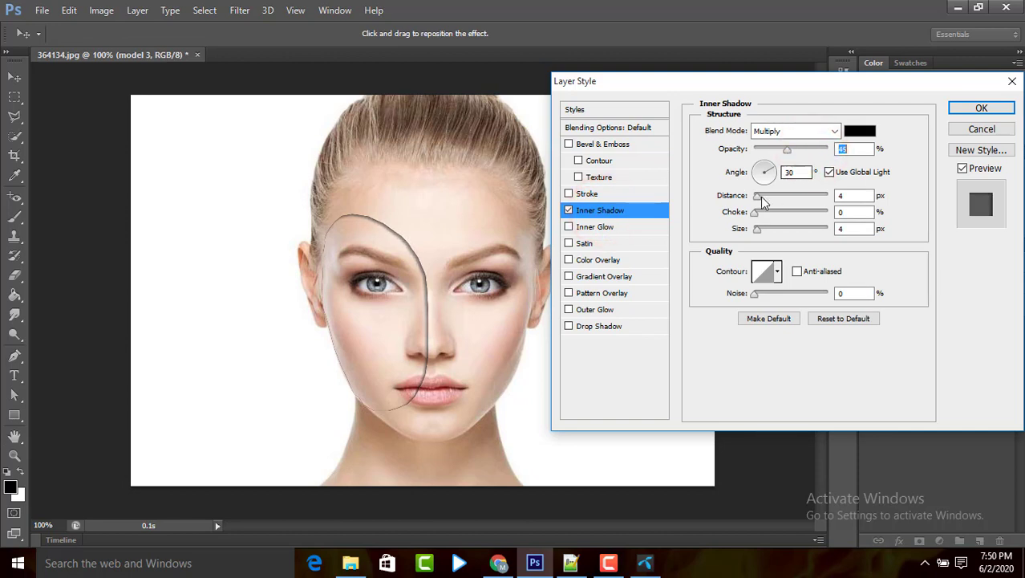
- Add a Drop Shadow with 53% opacity to the model 3 layer, apply the style and collapse its effects list
{"action": "left_click", "coordinate": [603, 325]}
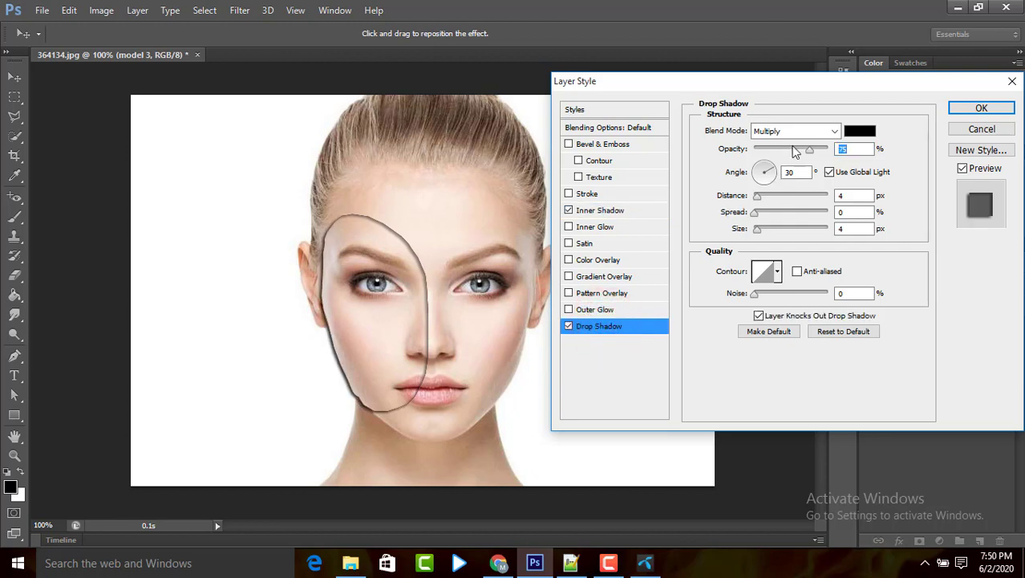
{"action": "left_click_drag", "start_coordinate": [812, 154], "coordinate": [794, 160]}
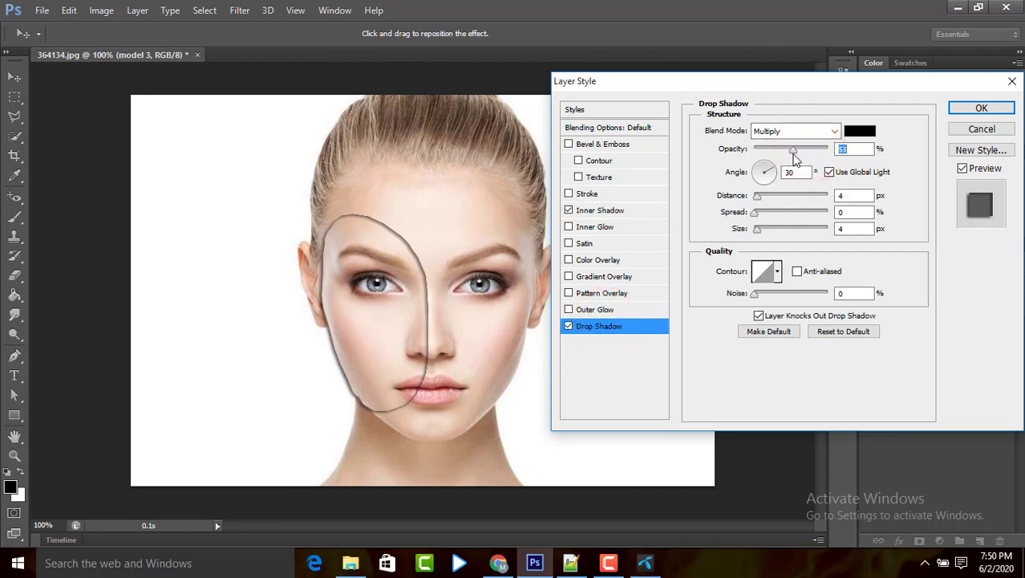
{"action": "left_click", "coordinate": [755, 294]}
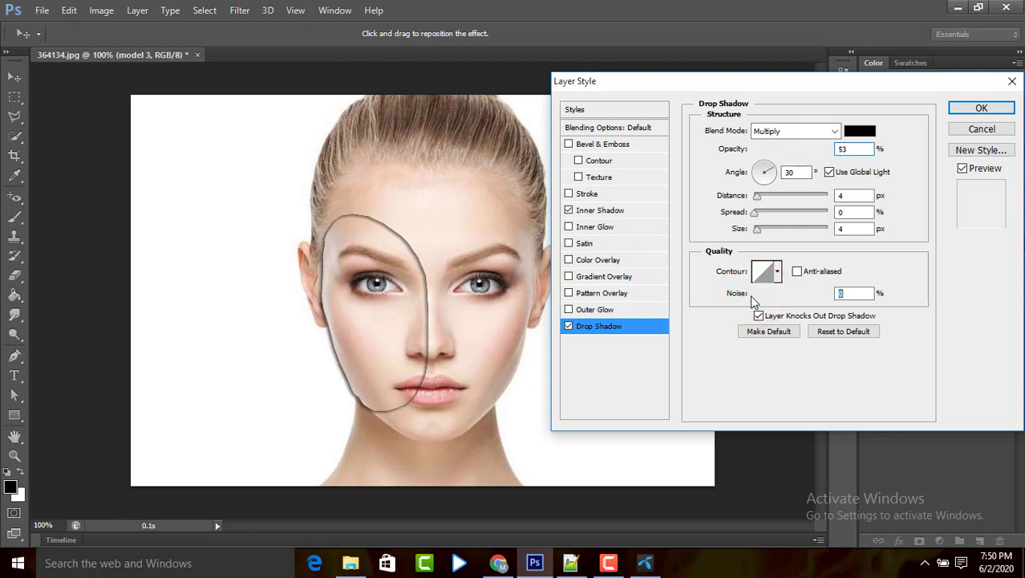
{"action": "mouse_move", "coordinate": [758, 197]}
{"action": "left_mouse_down"}
{"action": "mouse_move", "coordinate": [767, 195]}
{"action": "mouse_move", "coordinate": [756, 200]}
{"action": "left_mouse_up"}
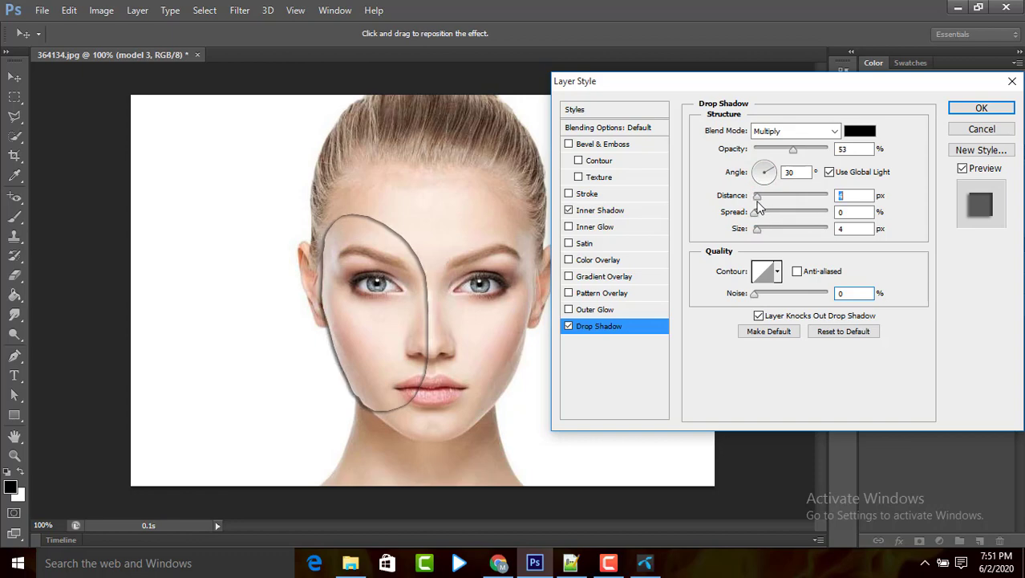
{"action": "left_click", "coordinate": [975, 109]}
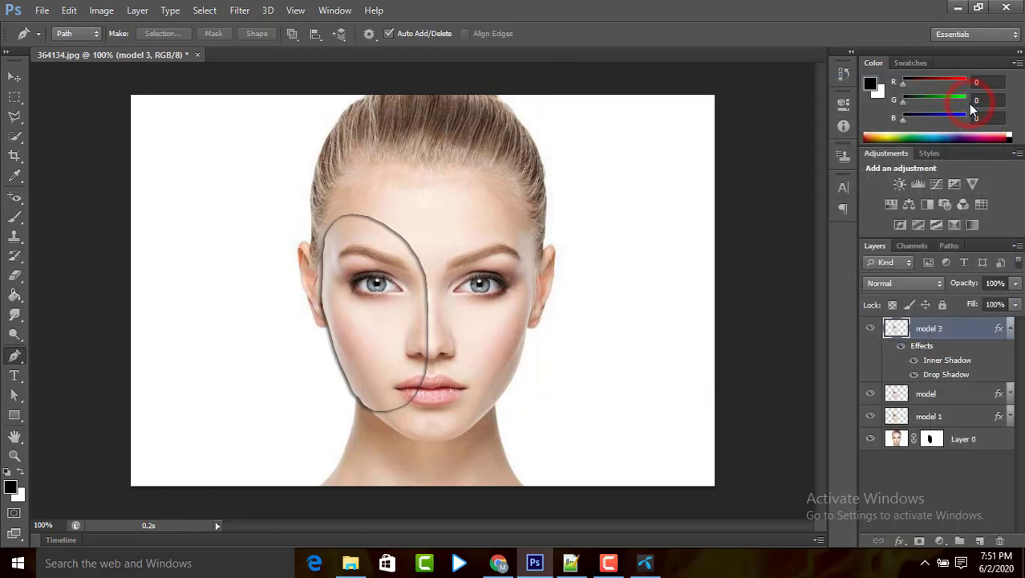
{"action": "left_click", "coordinate": [1009, 329]}
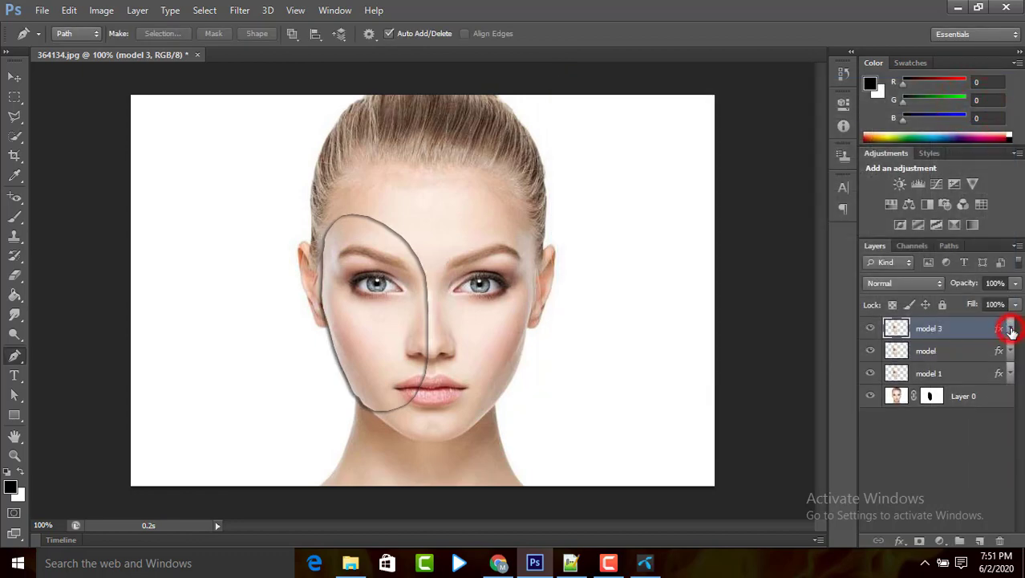
- Shift the model 3 face piece outward from the cut-out, rotate it about -10.4° and enlarge it to about 107% by 111%
{"action": "left_click", "coordinate": [15, 77]}
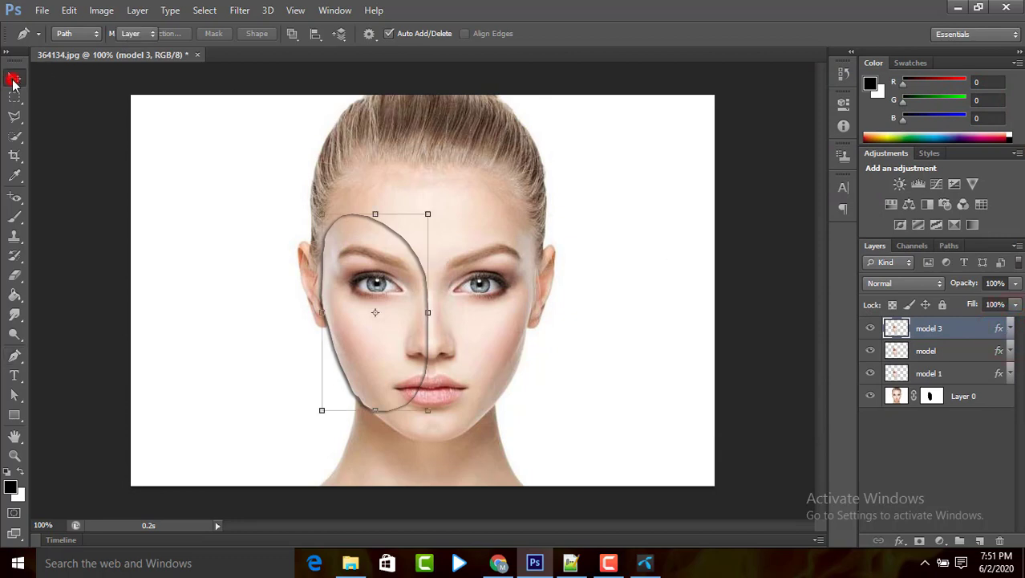
{"action": "mouse_move", "coordinate": [369, 271]}
{"action": "left_mouse_down"}
{"action": "mouse_move", "coordinate": [346, 273]}
{"action": "mouse_move", "coordinate": [362, 276]}
{"action": "left_mouse_up"}
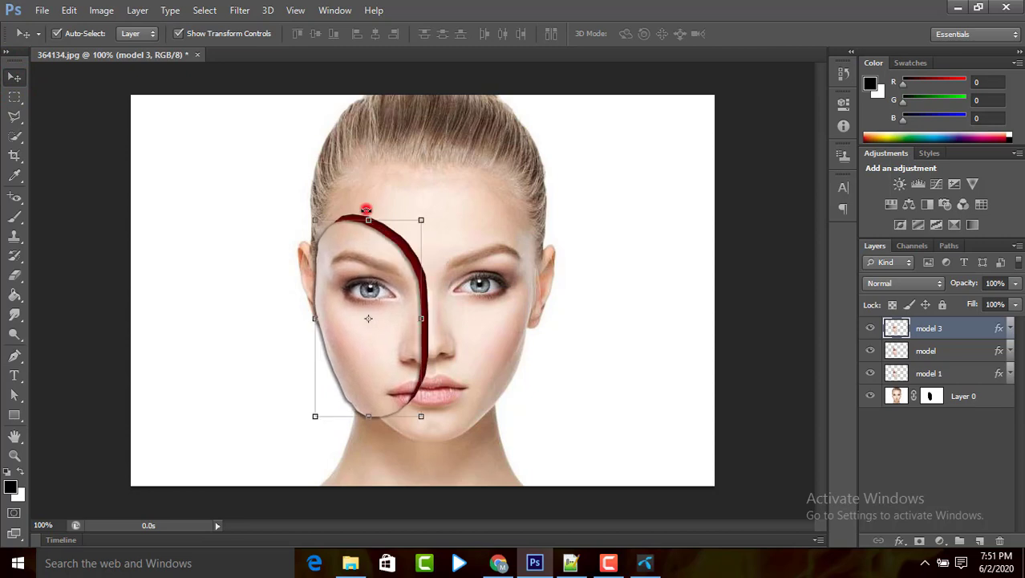
{"action": "mouse_move", "coordinate": [365, 211]}
{"action": "left_mouse_down"}
{"action": "mouse_move", "coordinate": [346, 210]}
{"action": "mouse_move", "coordinate": [366, 204]}
{"action": "left_mouse_up"}
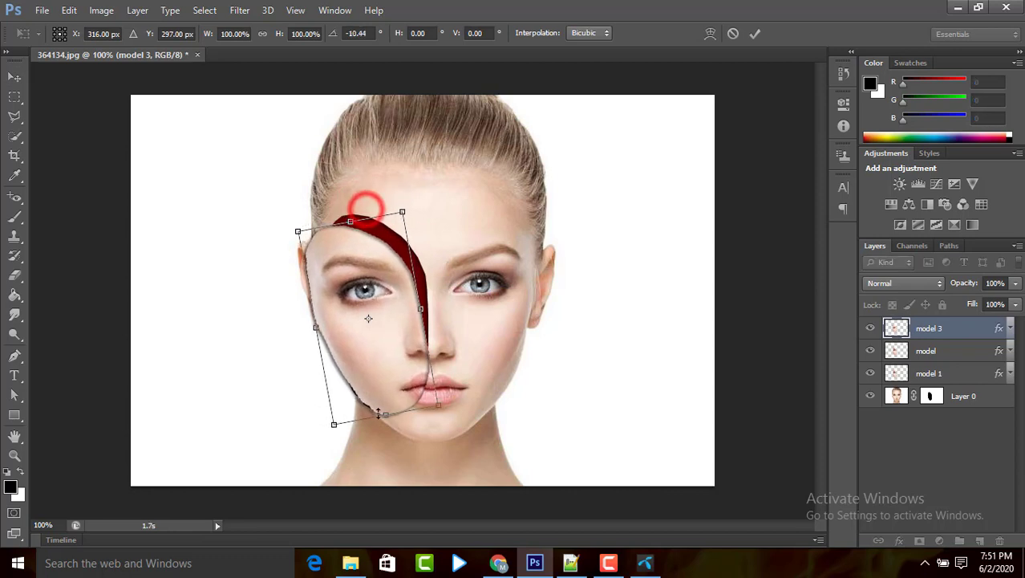
{"action": "left_click_drag", "start_coordinate": [384, 414], "coordinate": [389, 435]}
{"action": "left_click_drag", "start_coordinate": [317, 339], "coordinate": [310, 339]}
{"action": "left_click_drag", "start_coordinate": [373, 268], "coordinate": [361, 252]}
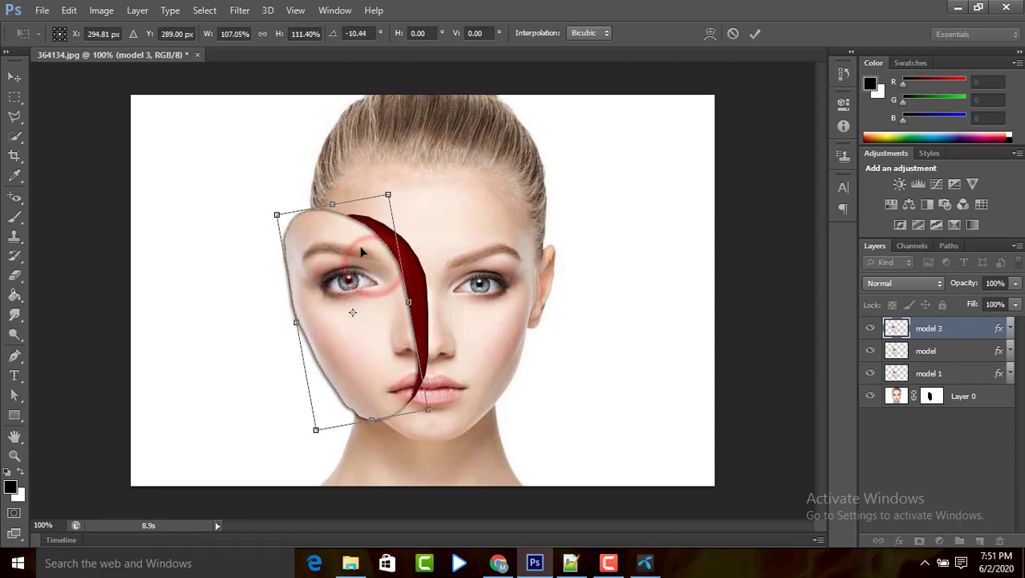
- Fine-tune the face piece's size, tilt and position so the dark red gap shows beside it, commit the transform and hide the transform controls
{"action": "left_click_drag", "start_coordinate": [332, 206], "coordinate": [320, 195]}
{"action": "left_click_drag", "start_coordinate": [347, 314], "coordinate": [349, 316]}
{"action": "left_click_drag", "start_coordinate": [343, 198], "coordinate": [322, 202]}
{"action": "left_click_drag", "start_coordinate": [383, 337], "coordinate": [384, 376]}
{"action": "left_click_drag", "start_coordinate": [314, 437], "coordinate": [322, 435]}
{"action": "left_click_drag", "start_coordinate": [299, 213], "coordinate": [303, 212]}
{"action": "left_click_drag", "start_coordinate": [321, 374], "coordinate": [325, 370]}
{"action": "left_click", "coordinate": [755, 34]}
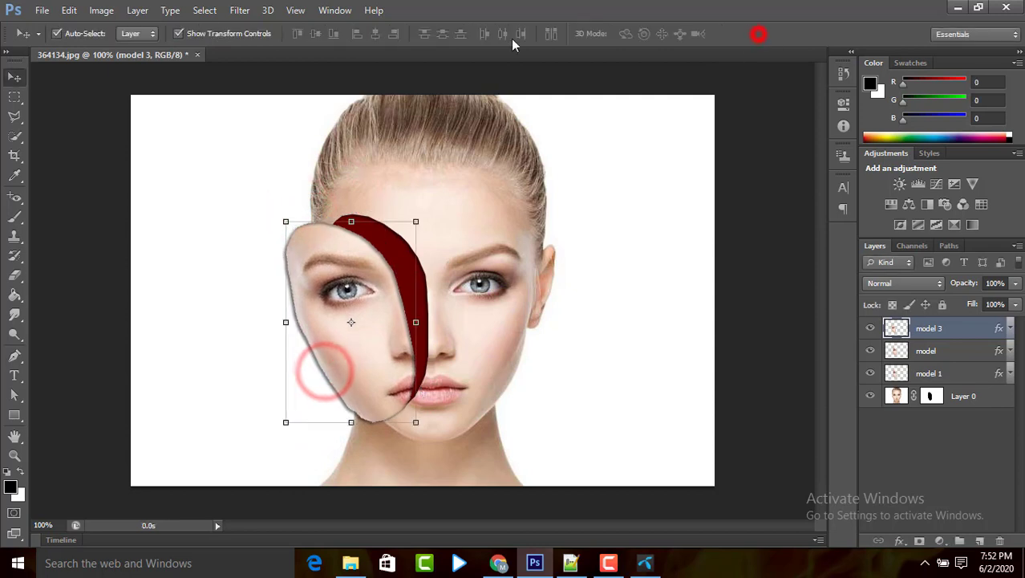
{"action": "left_click", "coordinate": [178, 33]}
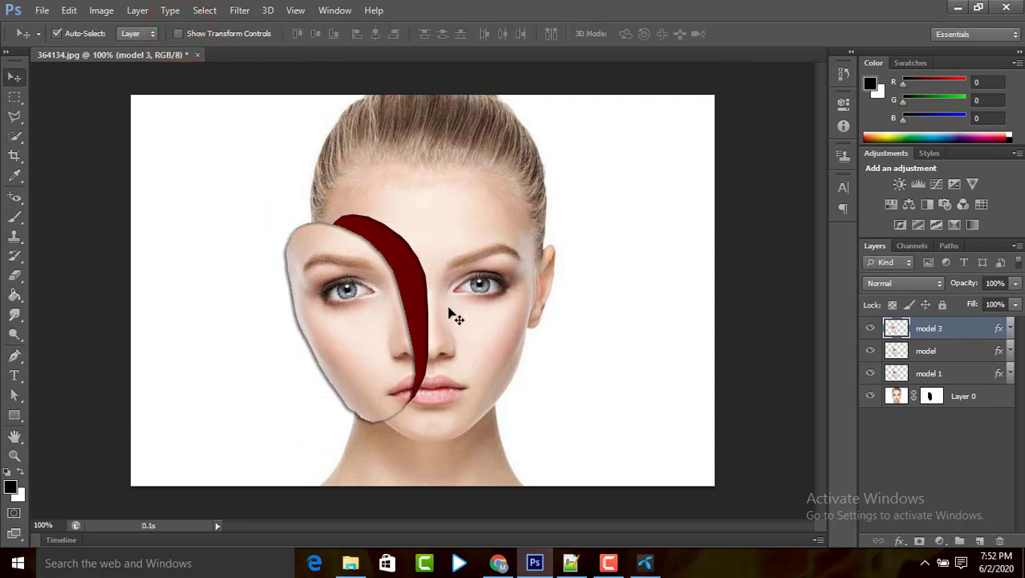
- Place the bouquet-of-multicolor-roses image at its default size and move its layer directly below model 3
{"action": "left_click", "coordinate": [40, 10]}
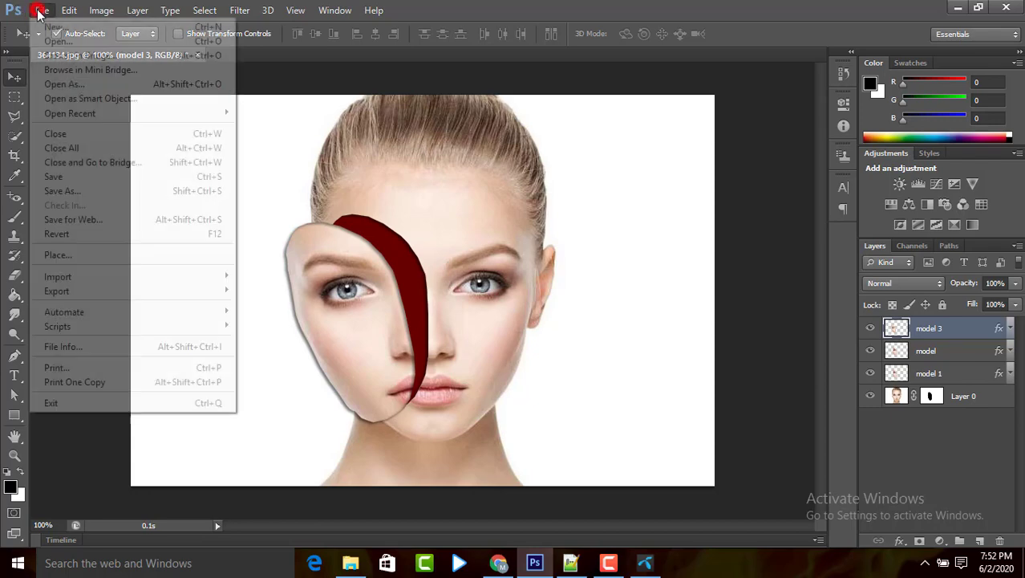
{"action": "left_click", "coordinate": [87, 255]}
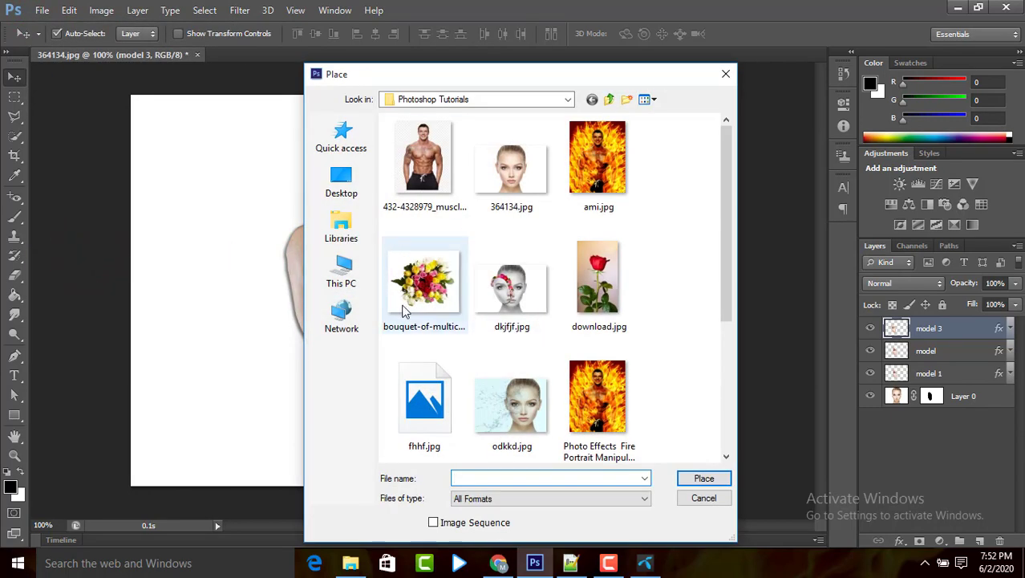
{"action": "left_click", "coordinate": [423, 297]}
{"action": "left_click", "coordinate": [698, 480]}
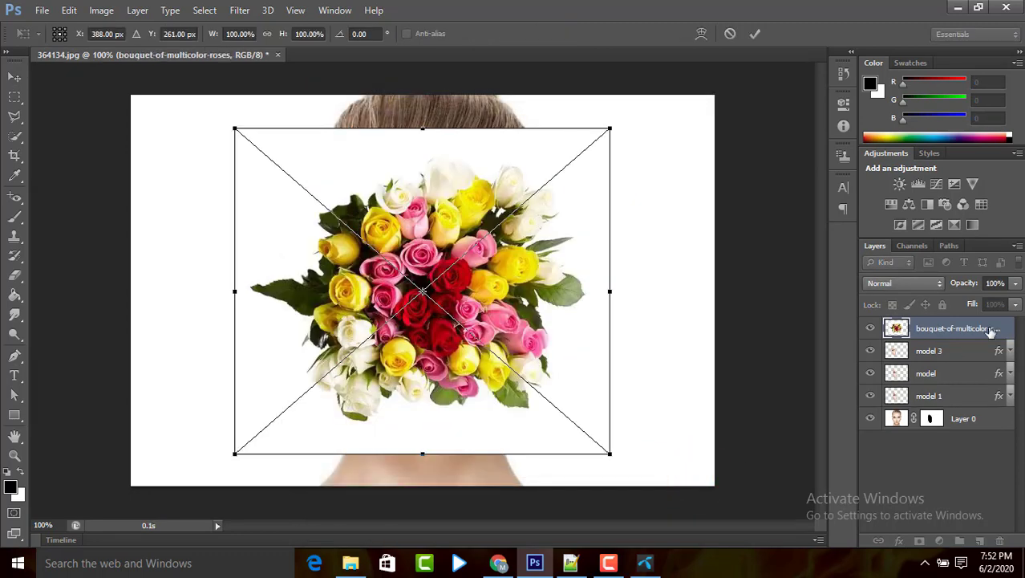
{"action": "left_click", "coordinate": [755, 34]}
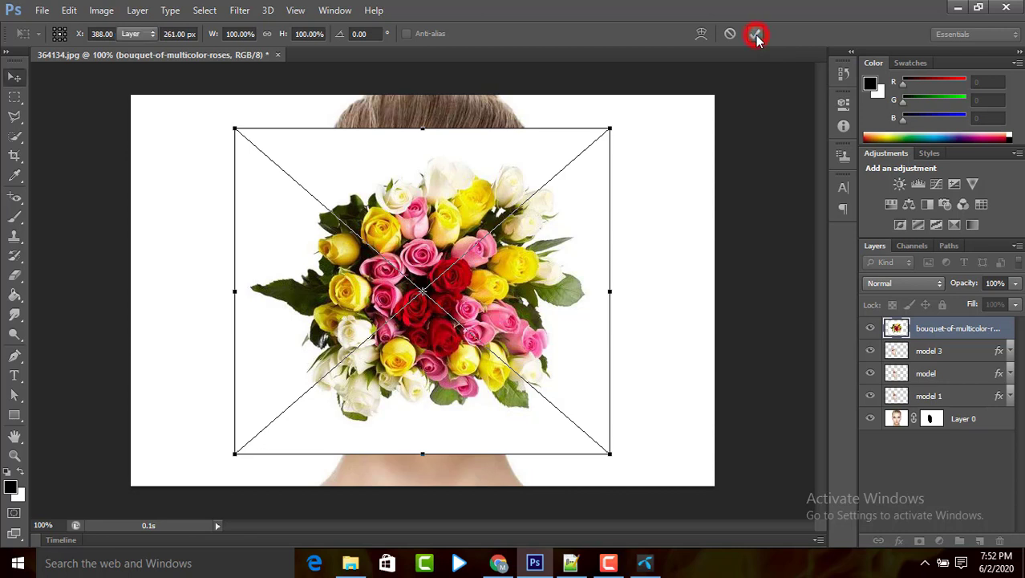
{"action": "left_click_drag", "start_coordinate": [947, 332], "coordinate": [946, 366]}
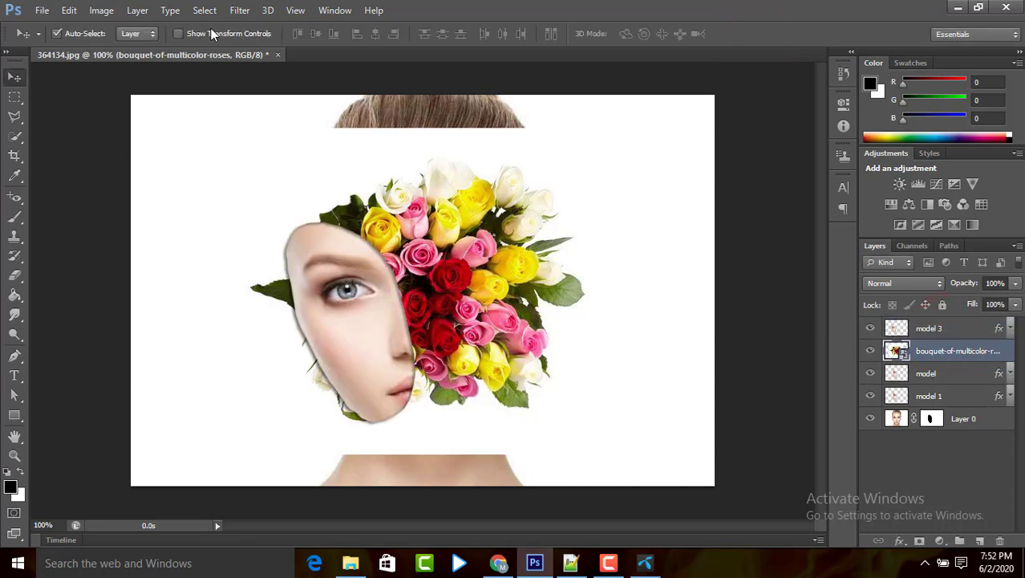
- Scale the bouquet-of-multicolor-roses layer to about 51.6% by 64.1% and move it behind the upper outer edge of the face piece
{"action": "left_click", "coordinate": [178, 33]}
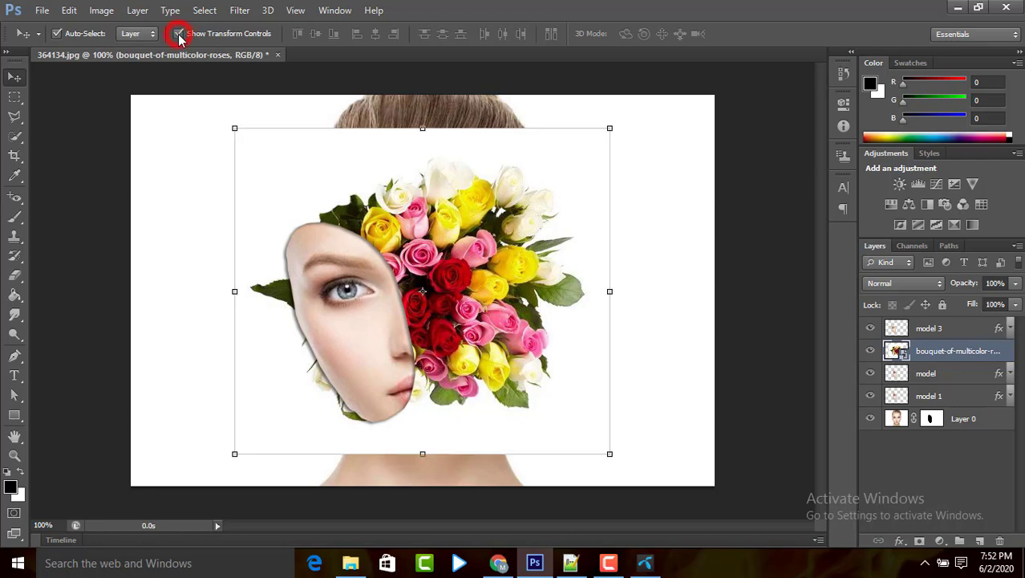
{"action": "left_click_drag", "start_coordinate": [611, 126], "coordinate": [427, 245]}
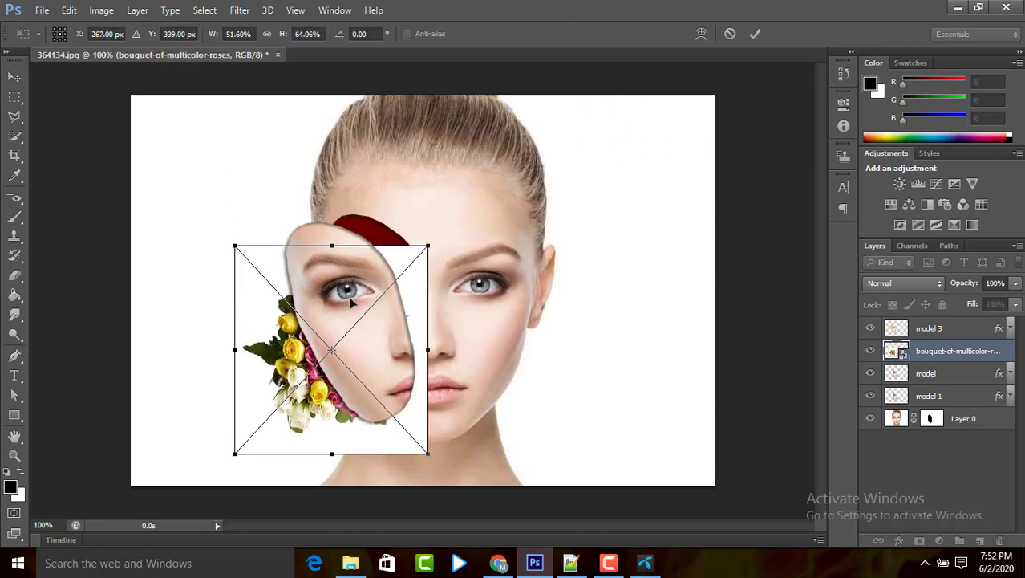
{"action": "left_click_drag", "start_coordinate": [332, 309], "coordinate": [314, 191]}
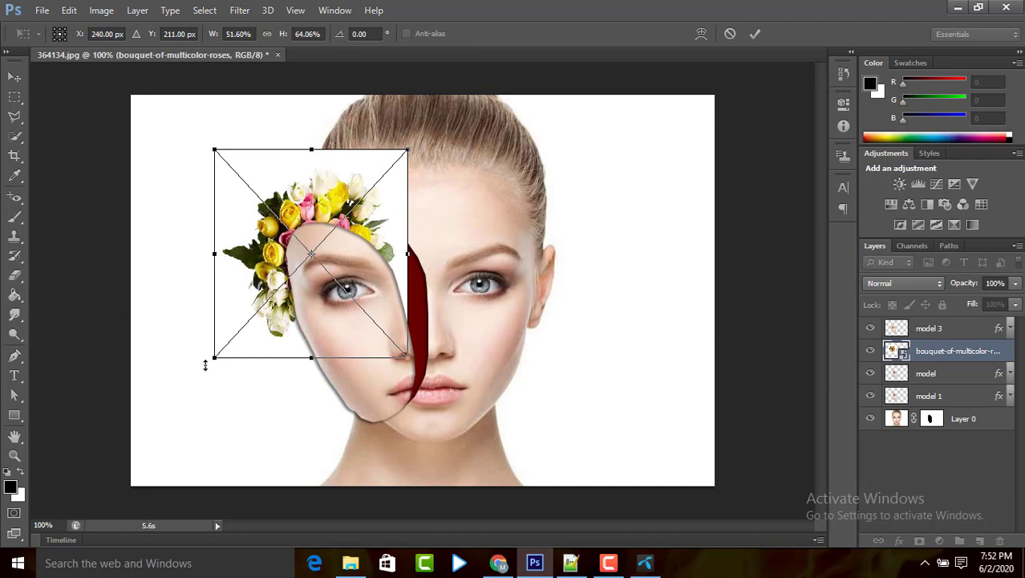
- Rotate the bouquet about -29.8°, resize it to about 51% by 66.8%, position it around the face piece's forehead and commit the transform
{"action": "left_click_drag", "start_coordinate": [205, 365], "coordinate": [310, 357]}
{"action": "left_click_drag", "start_coordinate": [275, 207], "coordinate": [298, 223]}
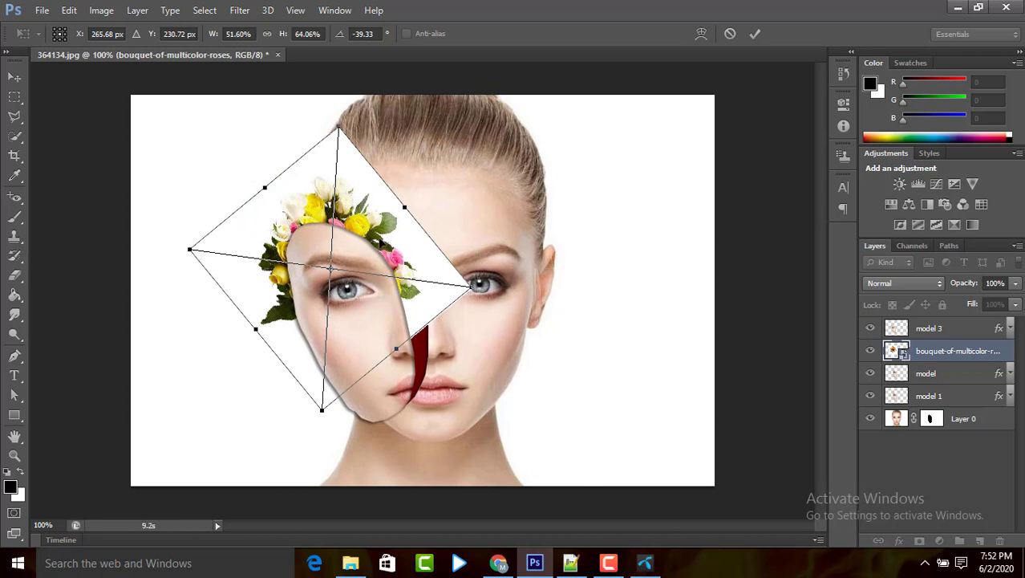
{"action": "left_click_drag", "start_coordinate": [402, 212], "coordinate": [393, 212]}
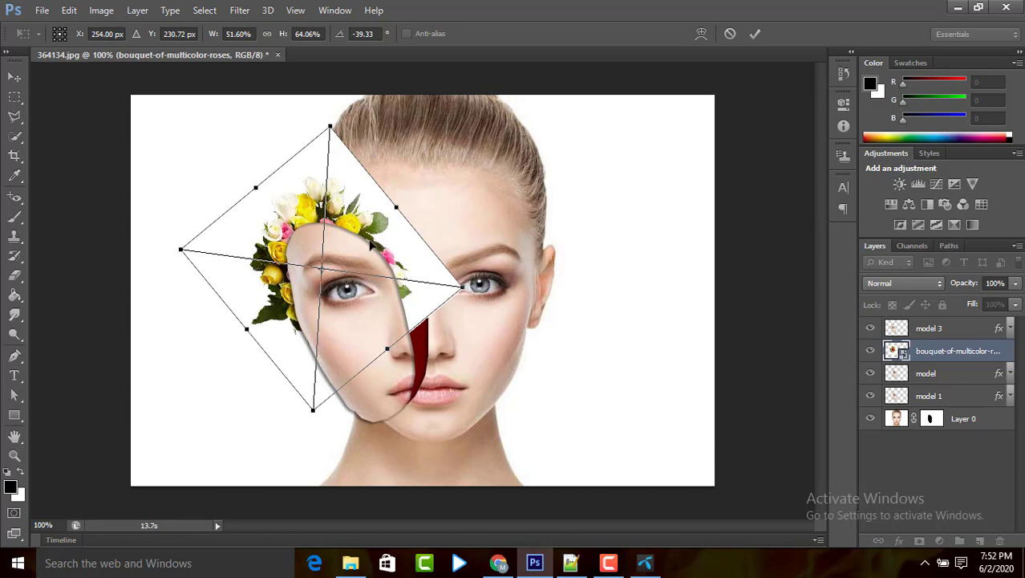
{"action": "left_click_drag", "start_coordinate": [470, 286], "coordinate": [479, 323]}
{"action": "left_click_drag", "start_coordinate": [386, 260], "coordinate": [386, 264]}
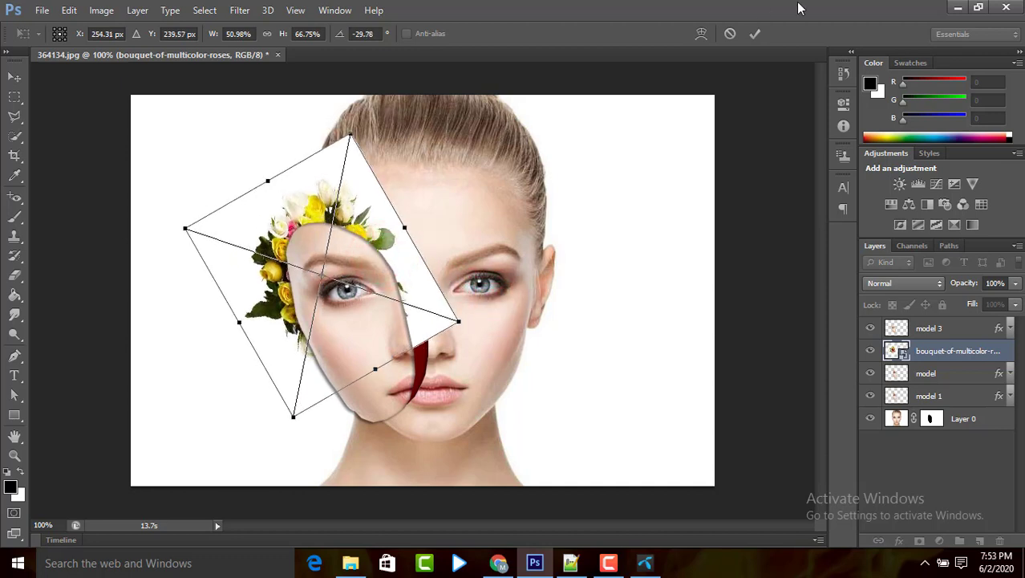
{"action": "left_click", "coordinate": [754, 33]}
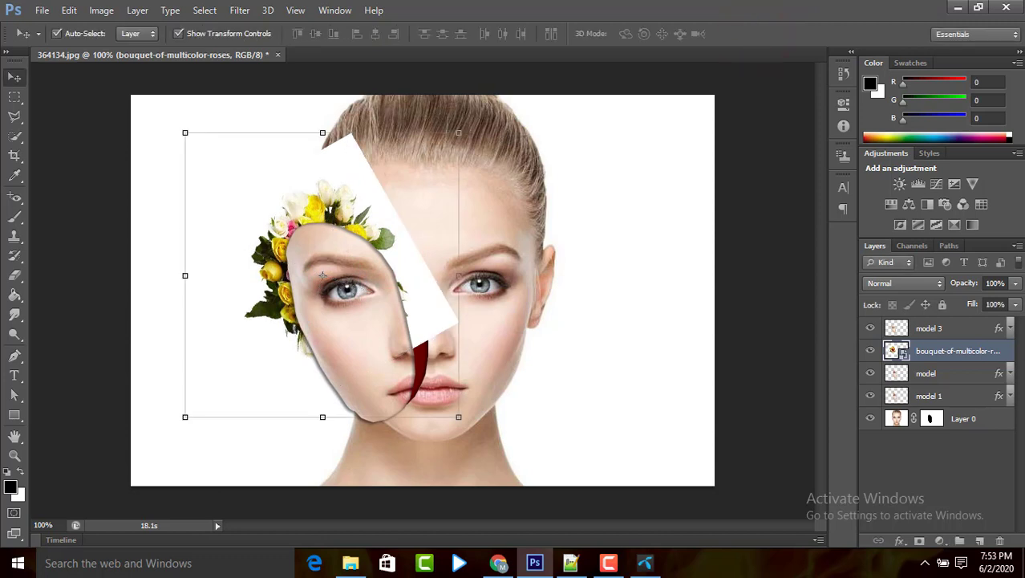
- Add a layer mask to the bouquet layer and paint out its white background and surplus flowers with a 17 px black brush at 79% hardness
{"action": "left_click", "coordinate": [919, 541]}
{"action": "left_click", "coordinate": [15, 215]}
{"action": "left_click", "coordinate": [83, 217]}
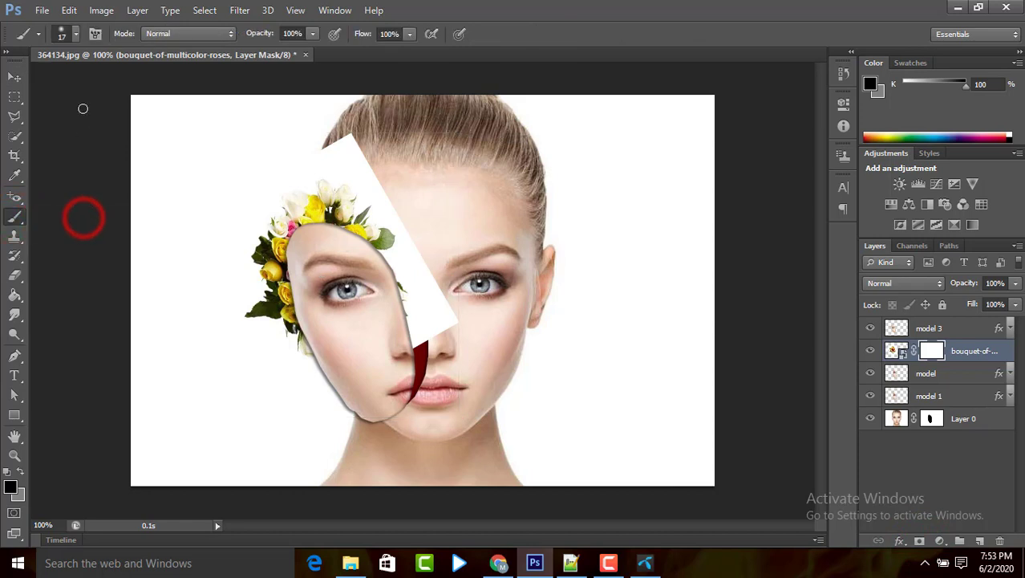
{"action": "left_click", "coordinate": [76, 36]}
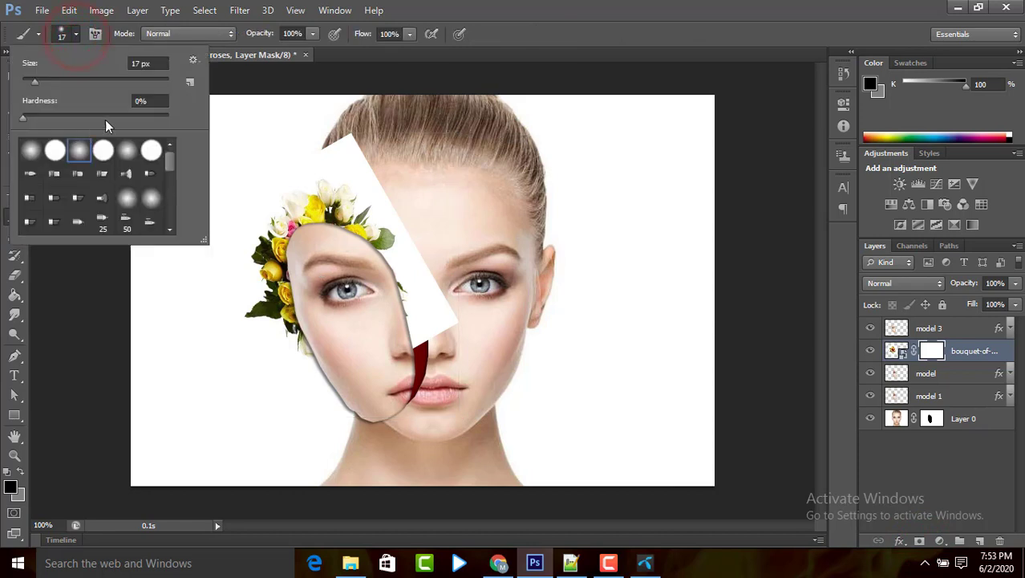
{"action": "left_click", "coordinate": [128, 115]}
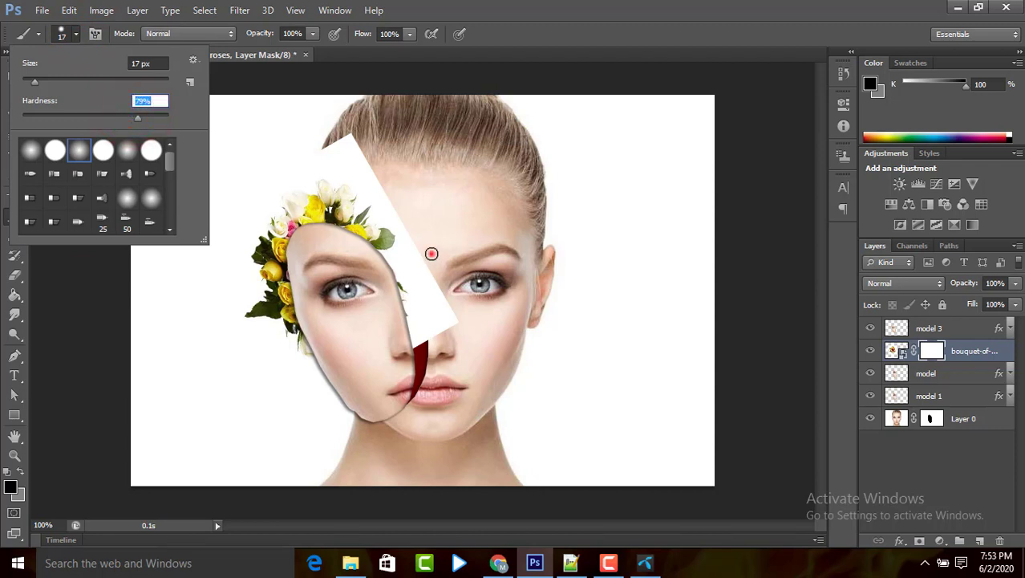
{"action": "mouse_move", "coordinate": [432, 254]}
{"action": "left_mouse_down"}
{"action": "mouse_move", "coordinate": [449, 341]}
{"action": "mouse_move", "coordinate": [417, 335]}
{"action": "mouse_move", "coordinate": [407, 286]}
{"action": "mouse_move", "coordinate": [413, 351]}
{"action": "mouse_move", "coordinate": [429, 256]}
{"action": "mouse_move", "coordinate": [391, 281]}
{"action": "mouse_move", "coordinate": [378, 255]}
{"action": "mouse_move", "coordinate": [403, 241]}
{"action": "mouse_move", "coordinate": [386, 251]}
{"action": "mouse_move", "coordinate": [364, 235]}
{"action": "mouse_move", "coordinate": [390, 212]}
{"action": "mouse_move", "coordinate": [345, 111]}
{"action": "mouse_move", "coordinate": [413, 245]}
{"action": "mouse_move", "coordinate": [371, 148]}
{"action": "mouse_move", "coordinate": [278, 182]}
{"action": "left_mouse_up"}
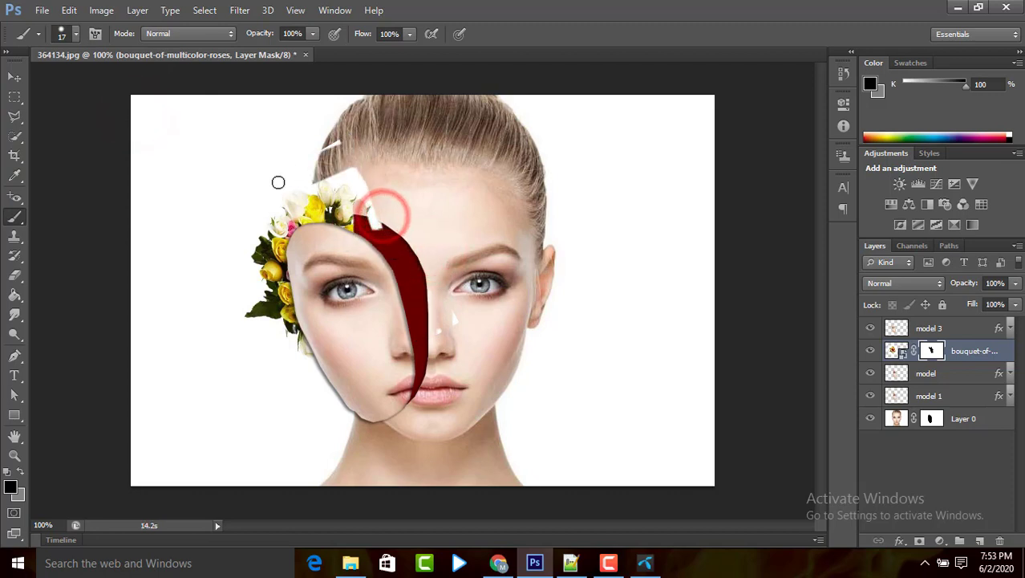
{"action": "mouse_move", "coordinate": [310, 361]}
{"action": "left_mouse_down"}
{"action": "mouse_move", "coordinate": [252, 317]}
{"action": "mouse_move", "coordinate": [249, 341]}
{"action": "mouse_move", "coordinate": [279, 281]}
{"action": "mouse_move", "coordinate": [270, 272]}
{"action": "mouse_move", "coordinate": [362, 182]}
{"action": "mouse_move", "coordinate": [352, 179]}
{"action": "mouse_move", "coordinate": [360, 198]}
{"action": "mouse_move", "coordinate": [325, 206]}
{"action": "mouse_move", "coordinate": [335, 218]}
{"action": "left_mouse_up"}
- Resize the masked bouquet to about 103% by 98%, tilt it about -1.6°, shift it upward, commit, and mask out its remaining stray leaves and specks
{"action": "left_click", "coordinate": [15, 77]}
{"action": "left_click_drag", "start_coordinate": [449, 138], "coordinate": [481, 129]}
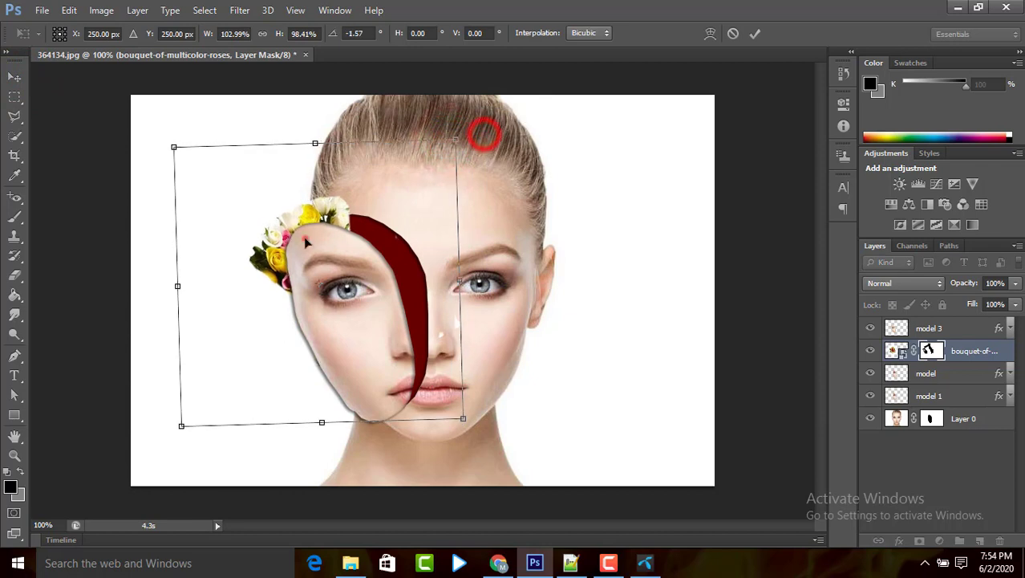
{"action": "left_click_drag", "start_coordinate": [303, 237], "coordinate": [298, 218]}
{"action": "left_click", "coordinate": [754, 33]}
{"action": "left_click", "coordinate": [14, 216]}
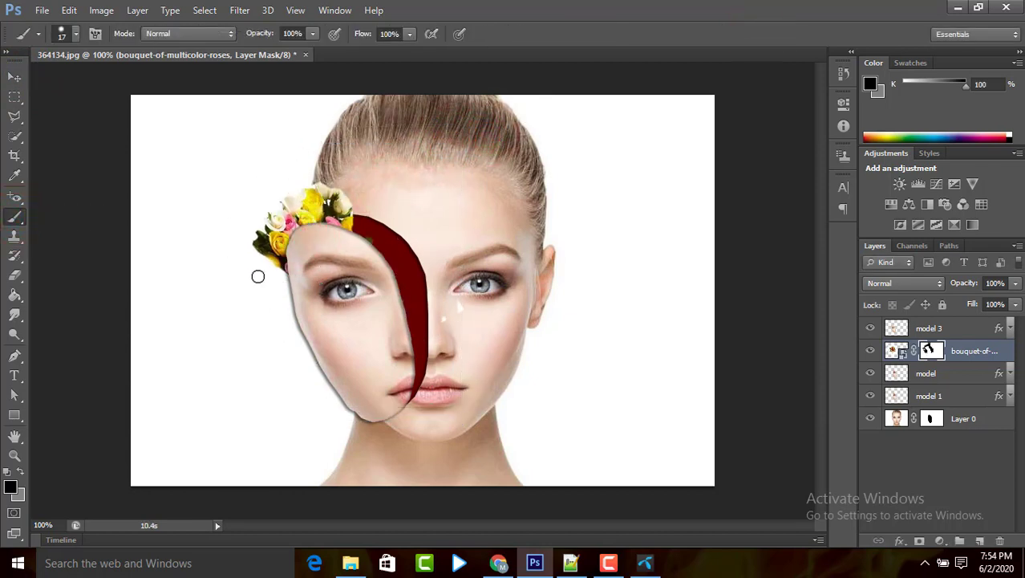
{"action": "mouse_move", "coordinate": [248, 271]}
{"action": "left_mouse_down"}
{"action": "mouse_move", "coordinate": [282, 261]}
{"action": "mouse_move", "coordinate": [263, 233]}
{"action": "left_mouse_up"}
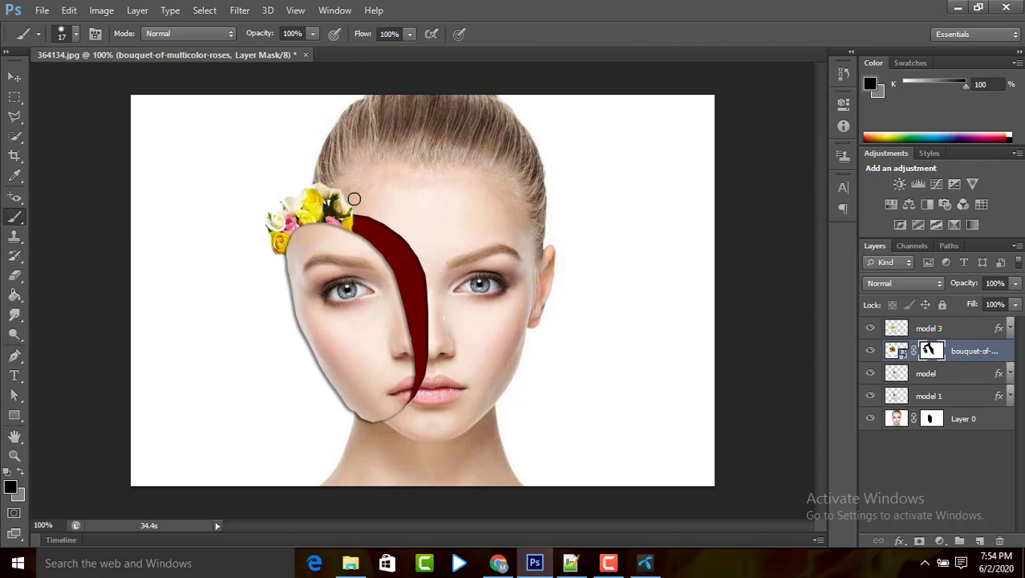
- Place the flower image unnamed (1).jpg into the document above the bouquet layer
{"action": "left_click", "coordinate": [42, 9]}
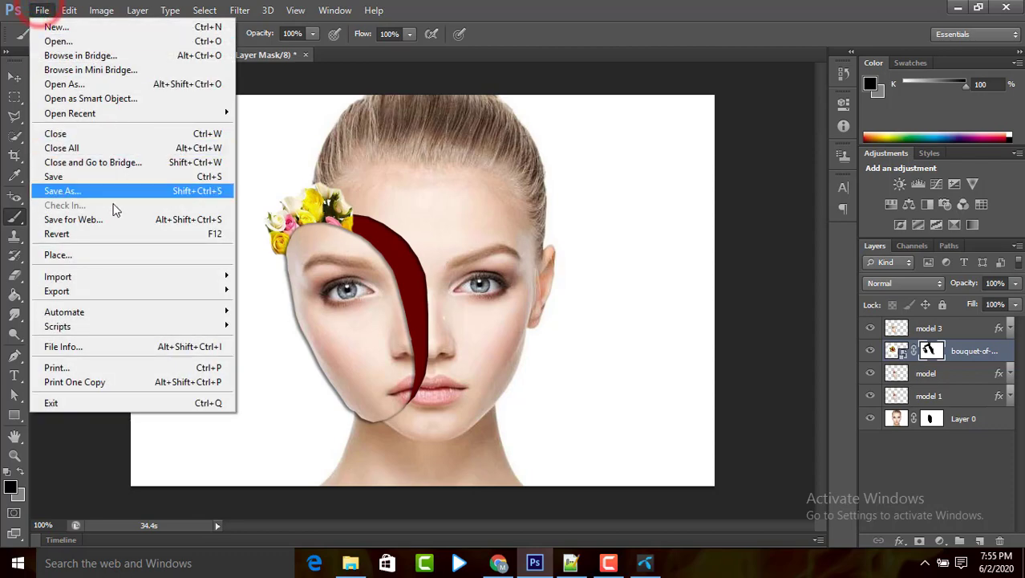
{"action": "left_click", "coordinate": [108, 255]}
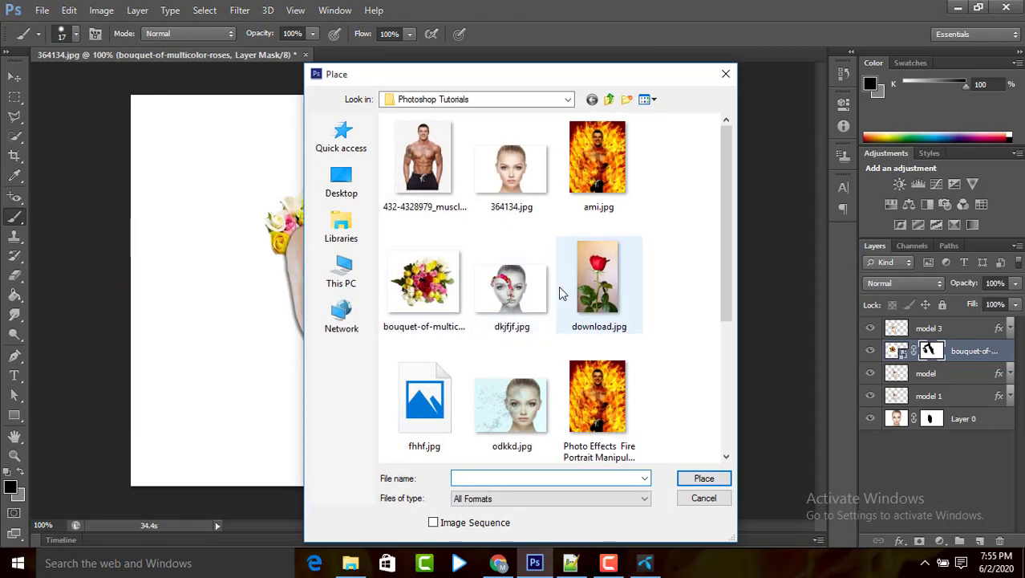
{"action": "scroll", "coordinate": [558, 285], "scroll_direction": "down", "scroll_amount": 3}
{"action": "scroll", "coordinate": [559, 293], "scroll_direction": "up", "scroll_amount": 1}
{"action": "left_click", "coordinate": [600, 357]}
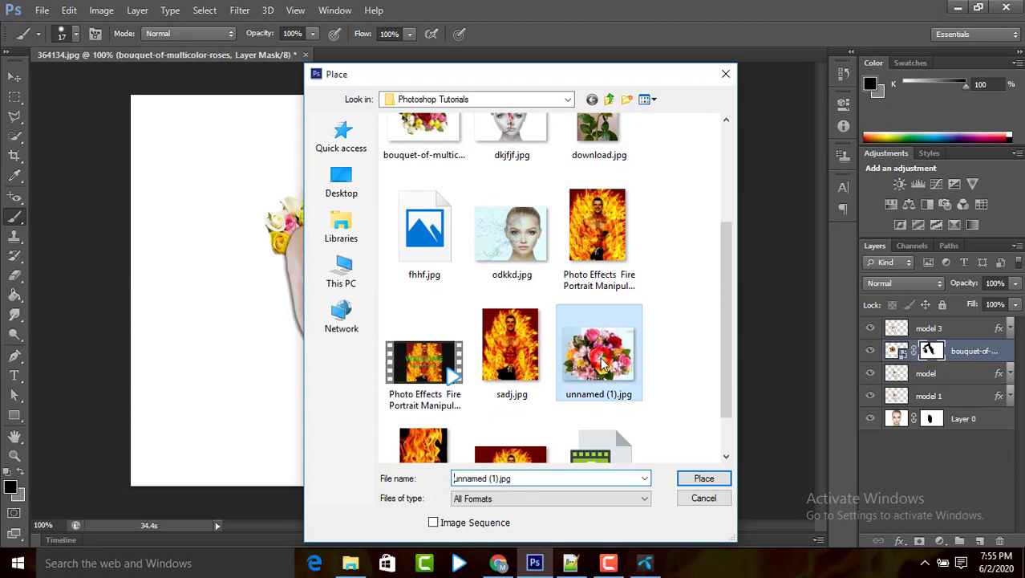
{"action": "left_click", "coordinate": [704, 478]}
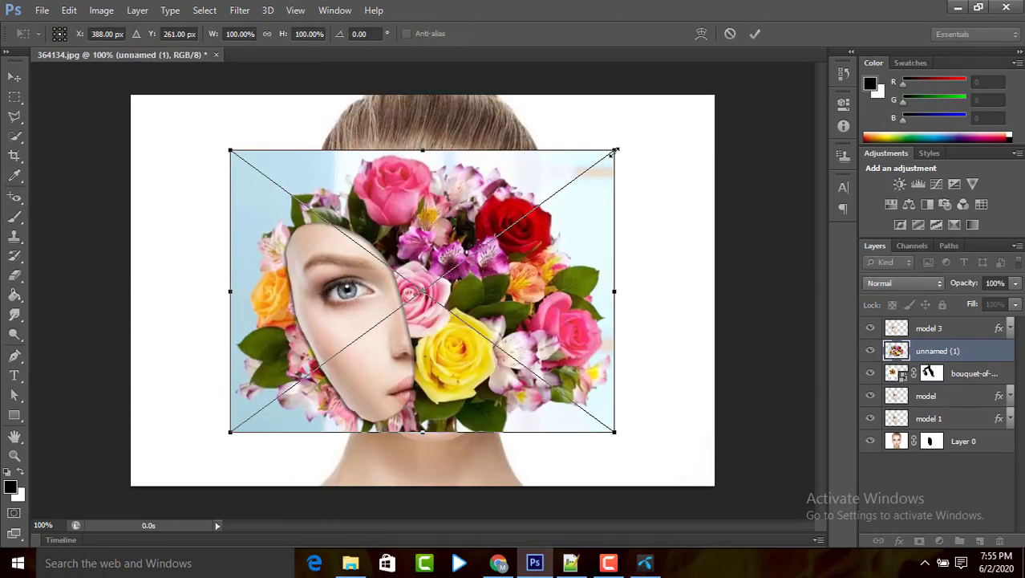
- Scale the placed flowers to about 63.1% by 70.2%, rotate them about -9.6°, position them over the gap, commit and add a layer mask
{"action": "left_click_drag", "start_coordinate": [615, 150], "coordinate": [473, 235]}
{"action": "left_click_drag", "start_coordinate": [337, 303], "coordinate": [361, 259]}
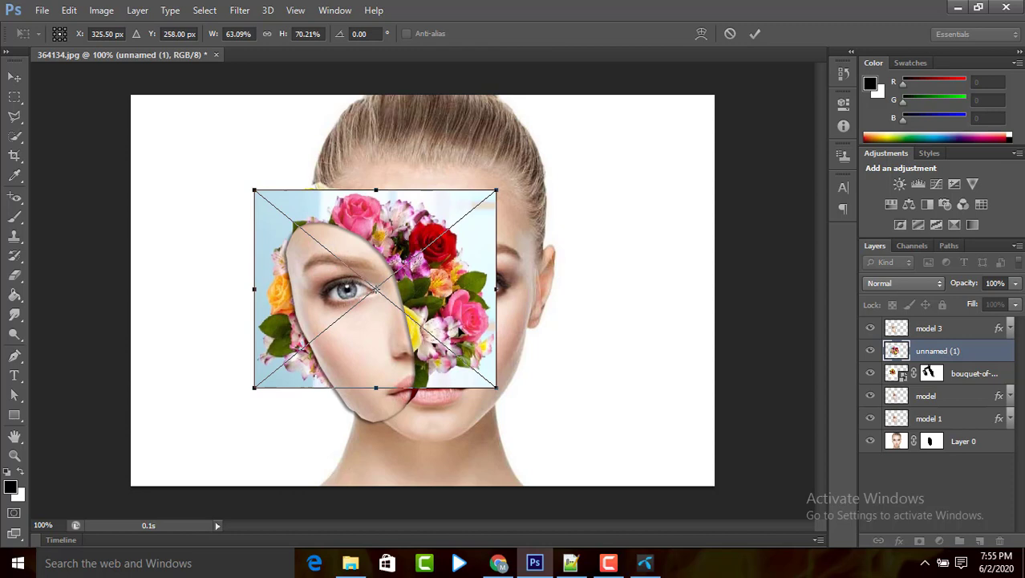
{"action": "mouse_move", "coordinate": [438, 311]}
{"action": "left_mouse_down"}
{"action": "mouse_move", "coordinate": [425, 314]}
{"action": "mouse_move", "coordinate": [434, 305]}
{"action": "left_mouse_up"}
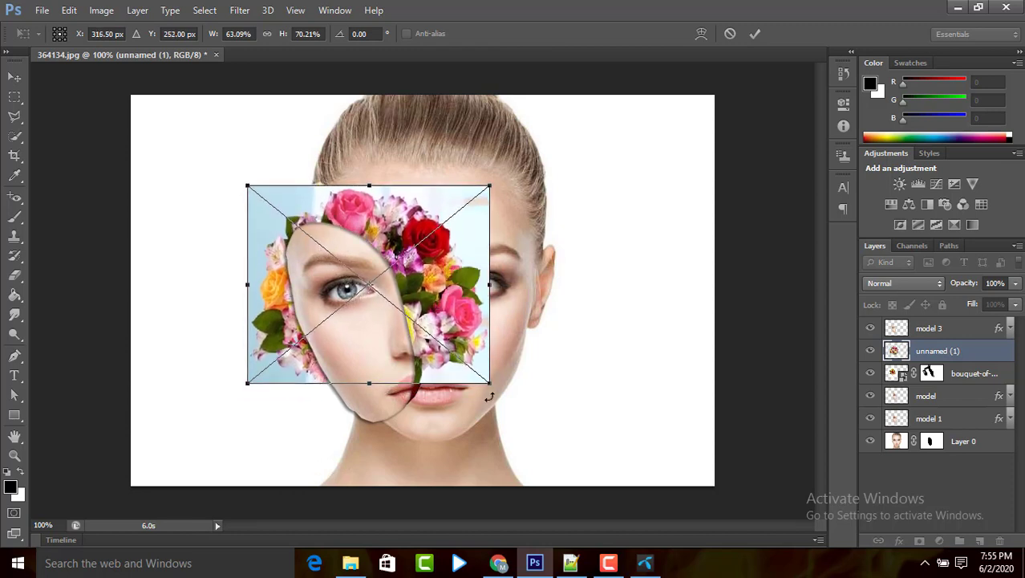
{"action": "left_click_drag", "start_coordinate": [490, 394], "coordinate": [508, 367]}
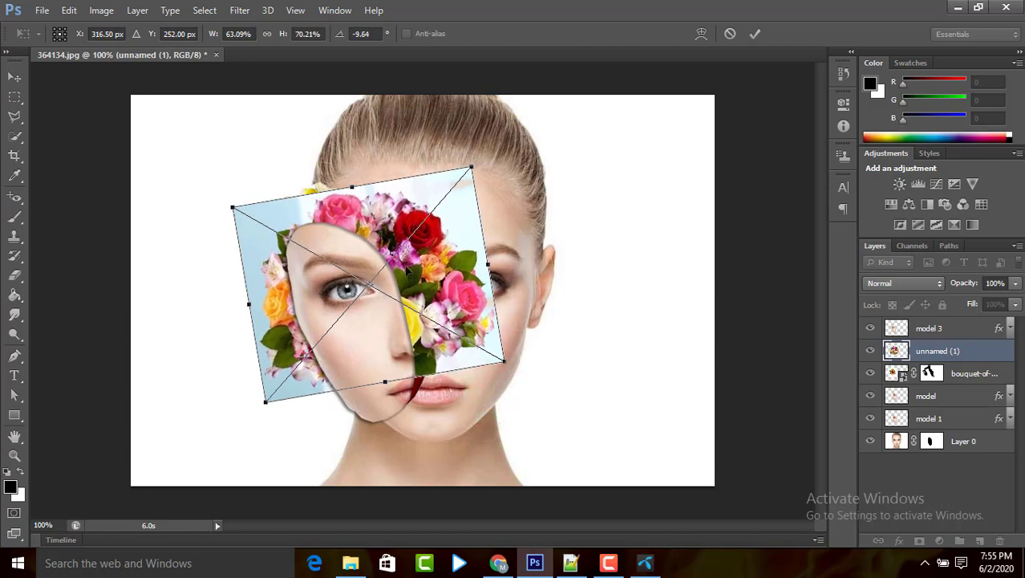
{"action": "mouse_move", "coordinate": [359, 222]}
{"action": "left_mouse_down"}
{"action": "mouse_move", "coordinate": [361, 205]}
{"action": "mouse_move", "coordinate": [365, 214]}
{"action": "left_mouse_up"}
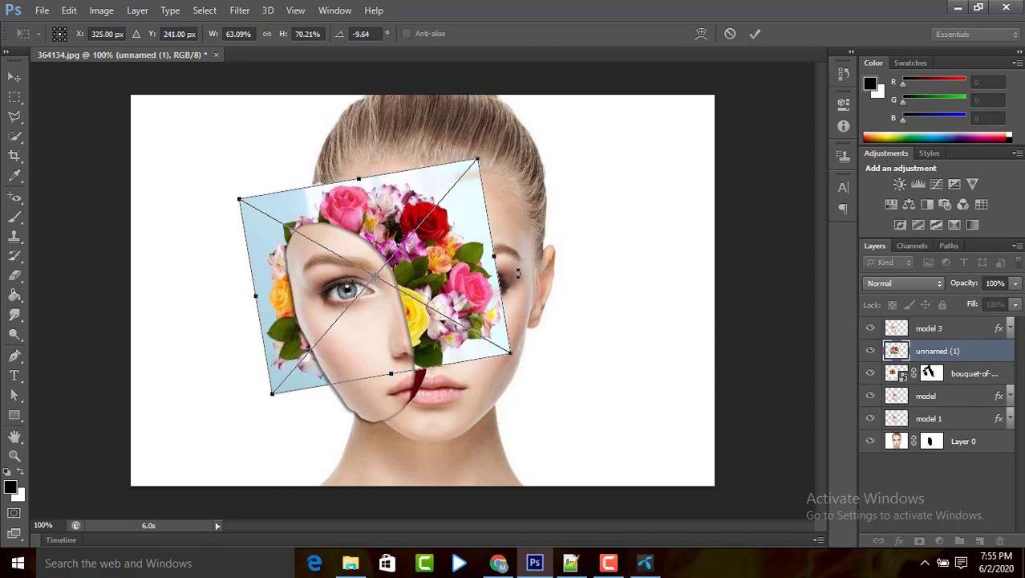
{"action": "left_click", "coordinate": [756, 33]}
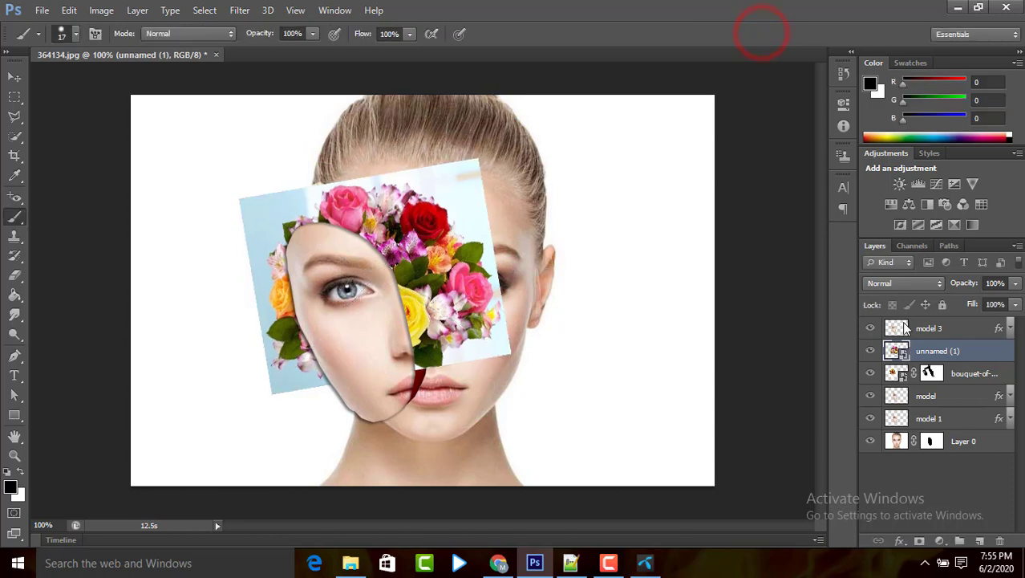
{"action": "left_click", "coordinate": [921, 541]}
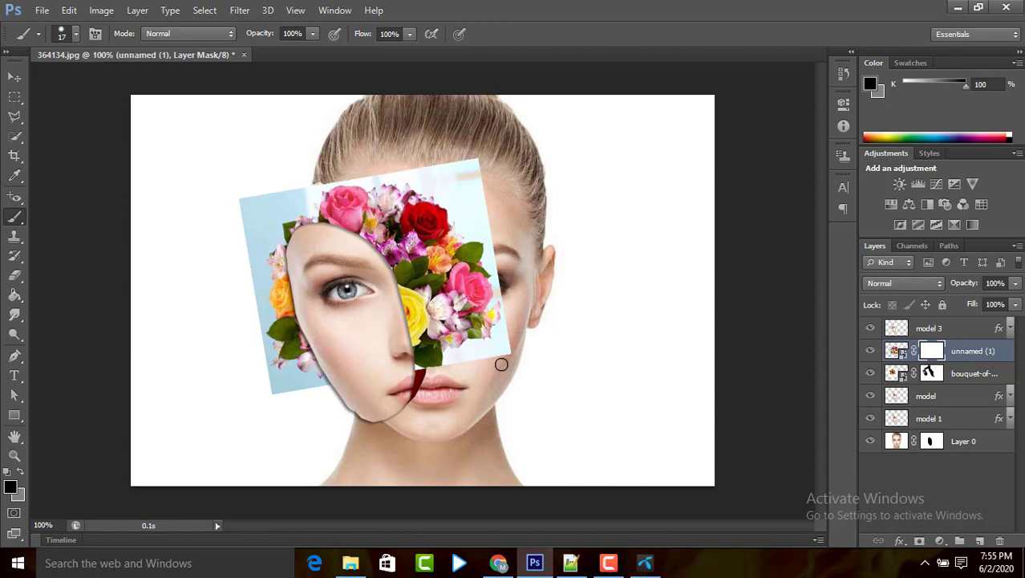
{"action": "left_click", "coordinate": [1014, 285]}
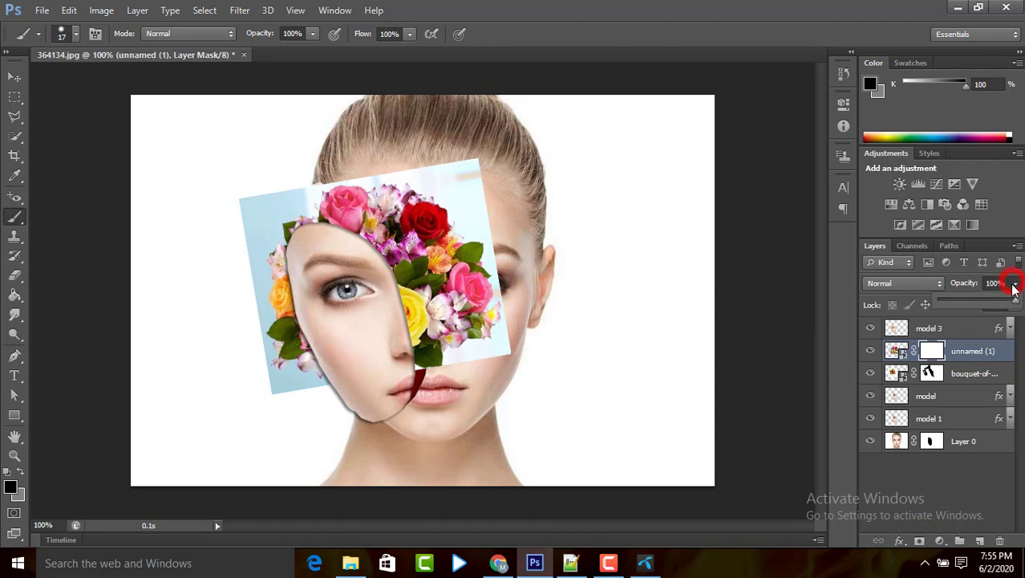
{"action": "left_click_drag", "start_coordinate": [992, 303], "coordinate": [993, 305]}
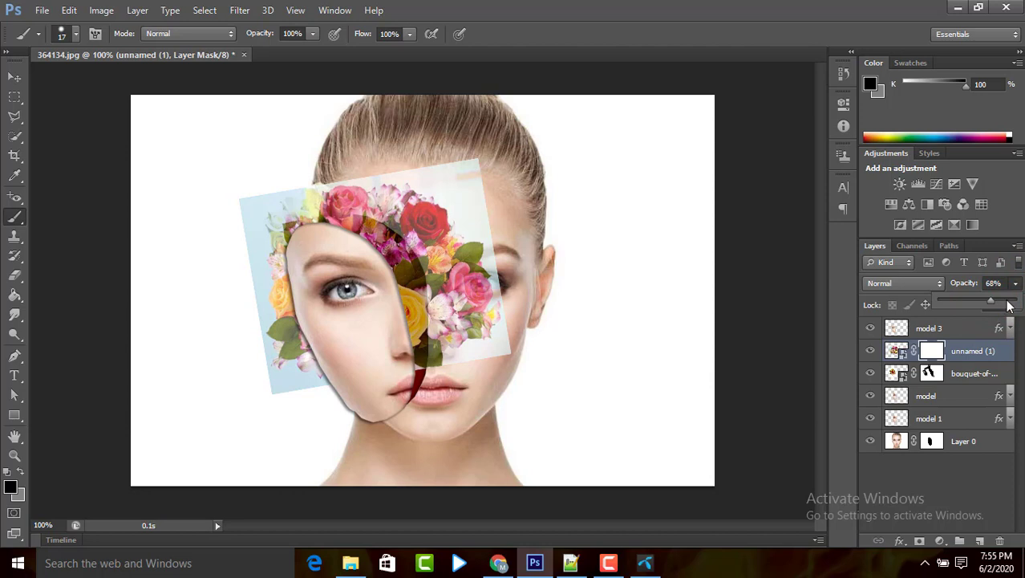
{"action": "left_click_drag", "start_coordinate": [992, 302], "coordinate": [993, 299]}
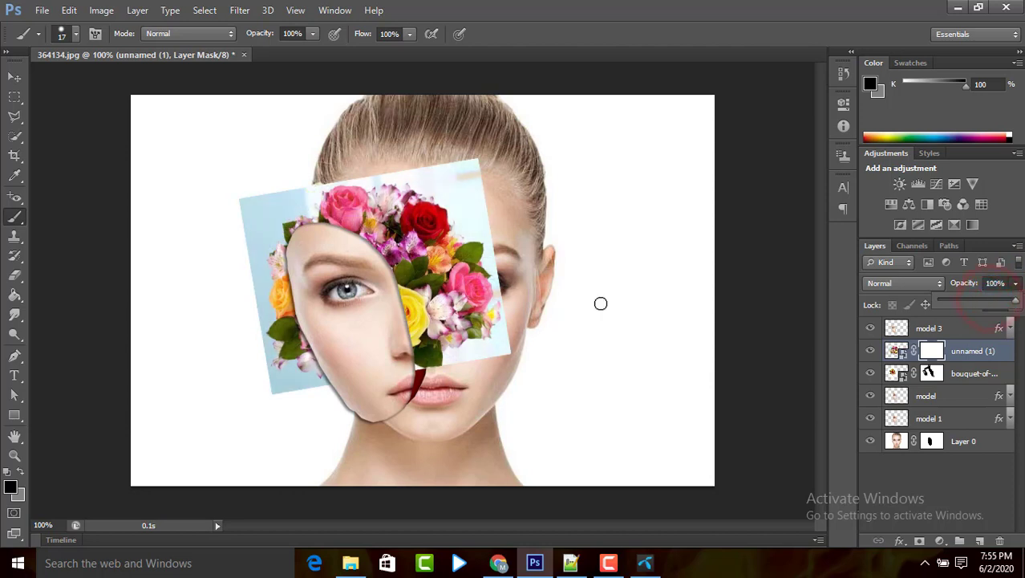
- On the unnamed (1) mask, paint out the blue background and flowers beside the outer edge of the face piece
{"action": "mouse_move", "coordinate": [330, 407]}
{"action": "left_mouse_down"}
{"action": "mouse_move", "coordinate": [289, 307]}
{"action": "mouse_move", "coordinate": [330, 423]}
{"action": "mouse_move", "coordinate": [288, 300]}
{"action": "mouse_move", "coordinate": [322, 396]}
{"action": "mouse_move", "coordinate": [295, 280]}
{"action": "left_mouse_up"}
{"action": "mouse_move", "coordinate": [286, 236]}
{"action": "left_mouse_down"}
{"action": "mouse_move", "coordinate": [279, 300]}
{"action": "mouse_move", "coordinate": [262, 184]}
{"action": "mouse_move", "coordinate": [278, 284]}
{"action": "left_mouse_up"}
{"action": "mouse_move", "coordinate": [258, 215]}
{"action": "left_mouse_down"}
{"action": "mouse_move", "coordinate": [270, 333]}
{"action": "mouse_move", "coordinate": [265, 260]}
{"action": "mouse_move", "coordinate": [234, 248]}
{"action": "left_mouse_up"}
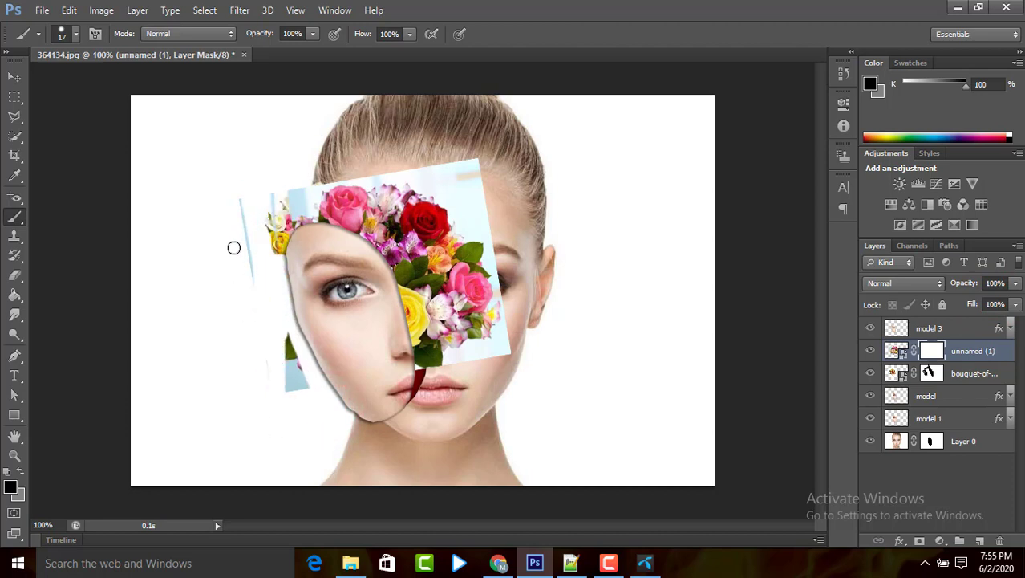
- Enlarge the brush to 39 px and mask out the remaining background and lower flowers, keeping the pink and red roses along the forehead
{"action": "left_click", "coordinate": [68, 33]}
{"action": "left_click_drag", "start_coordinate": [36, 71], "coordinate": [48, 72]}
{"action": "left_click", "coordinate": [289, 397]}
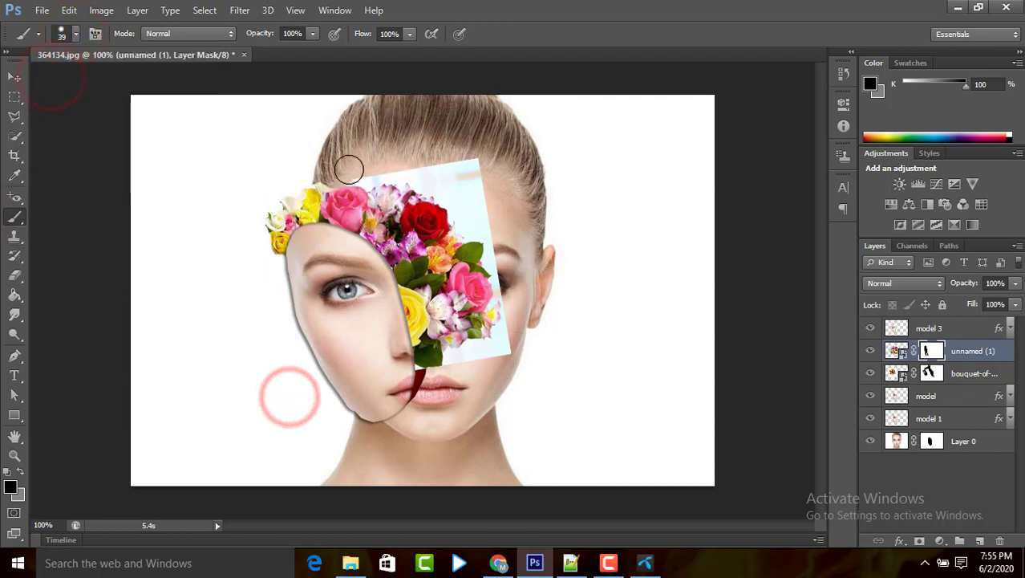
{"action": "mouse_move", "coordinate": [499, 207]}
{"action": "left_mouse_down"}
{"action": "mouse_move", "coordinate": [476, 294]}
{"action": "mouse_move", "coordinate": [410, 303]}
{"action": "mouse_move", "coordinate": [458, 228]}
{"action": "mouse_move", "coordinate": [445, 190]}
{"action": "mouse_move", "coordinate": [411, 159]}
{"action": "left_mouse_up"}
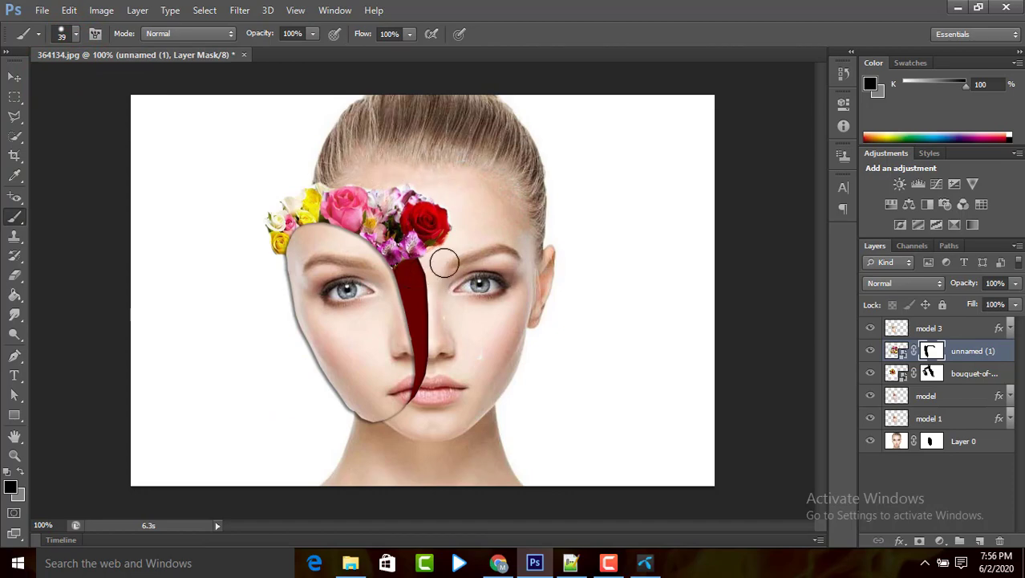
- Rotate the masked unnamed (1) flowers about 21.7°, shift them to follow the top of the gap and commit the transform
{"action": "key", "text": "v"}
{"action": "left_click_drag", "start_coordinate": [518, 271], "coordinate": [521, 321]}
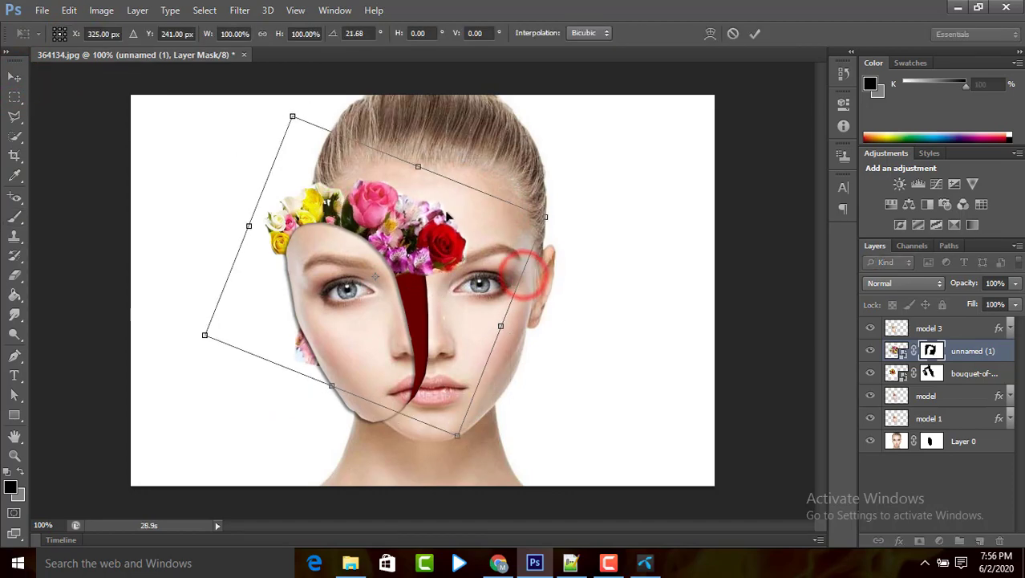
{"action": "left_click_drag", "start_coordinate": [397, 202], "coordinate": [428, 207]}
{"action": "left_click", "coordinate": [754, 34]}
- Mask out the leftover flowers near the cheek and in the gap, and trim the outer edge of the red rose
{"action": "left_click", "coordinate": [14, 216]}
{"action": "mouse_move", "coordinate": [331, 402]}
{"action": "left_mouse_down"}
{"action": "mouse_move", "coordinate": [309, 333]}
{"action": "mouse_move", "coordinate": [283, 356]}
{"action": "left_mouse_up"}
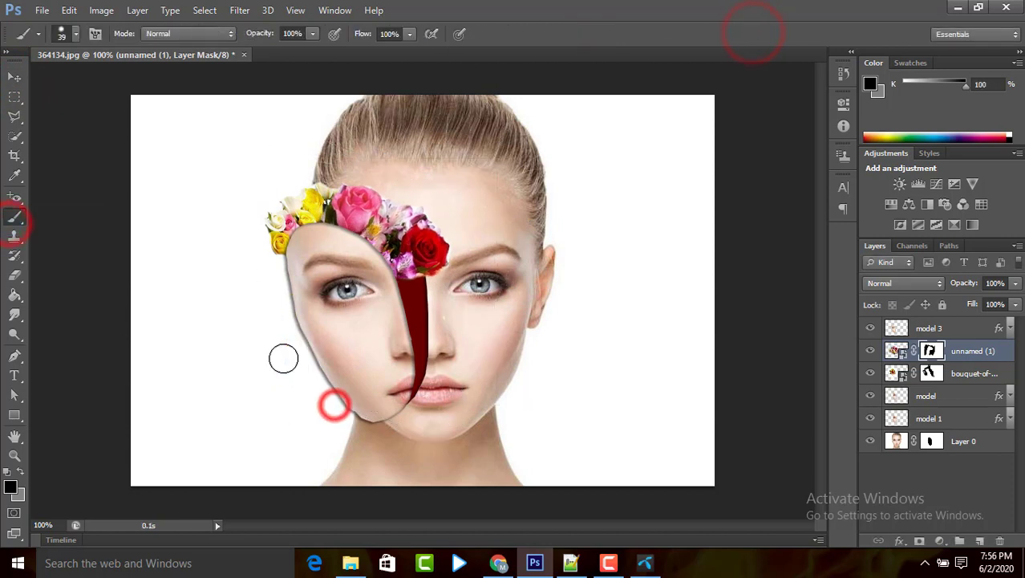
{"action": "left_click", "coordinate": [417, 325]}
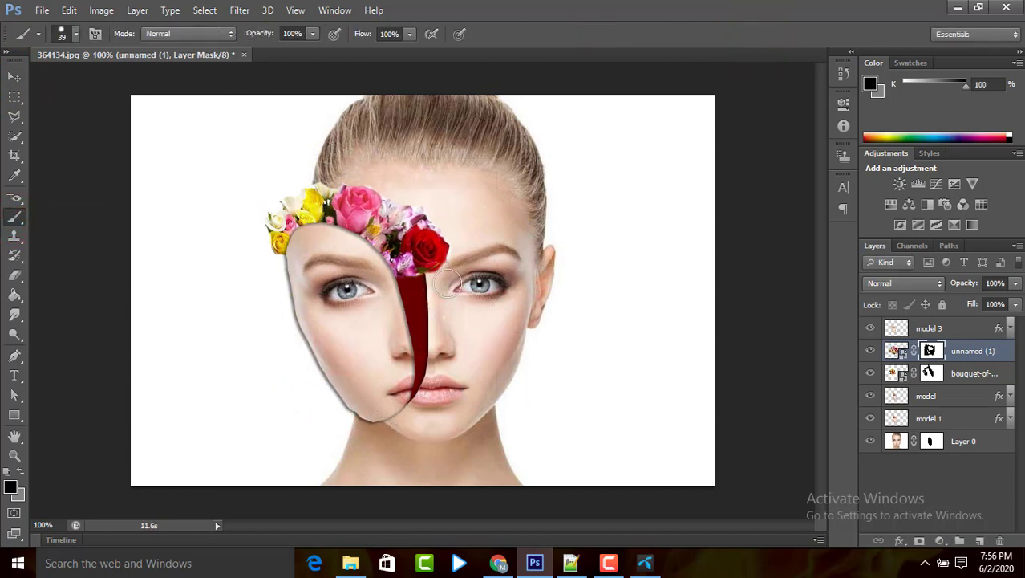
{"action": "left_click", "coordinate": [444, 279]}
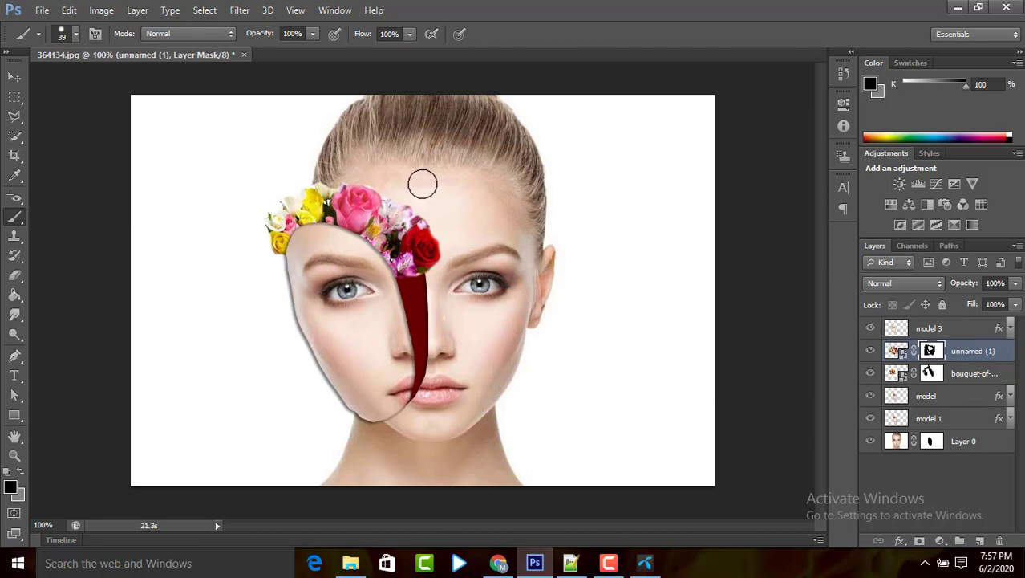
{"action": "left_click", "coordinate": [608, 562]}
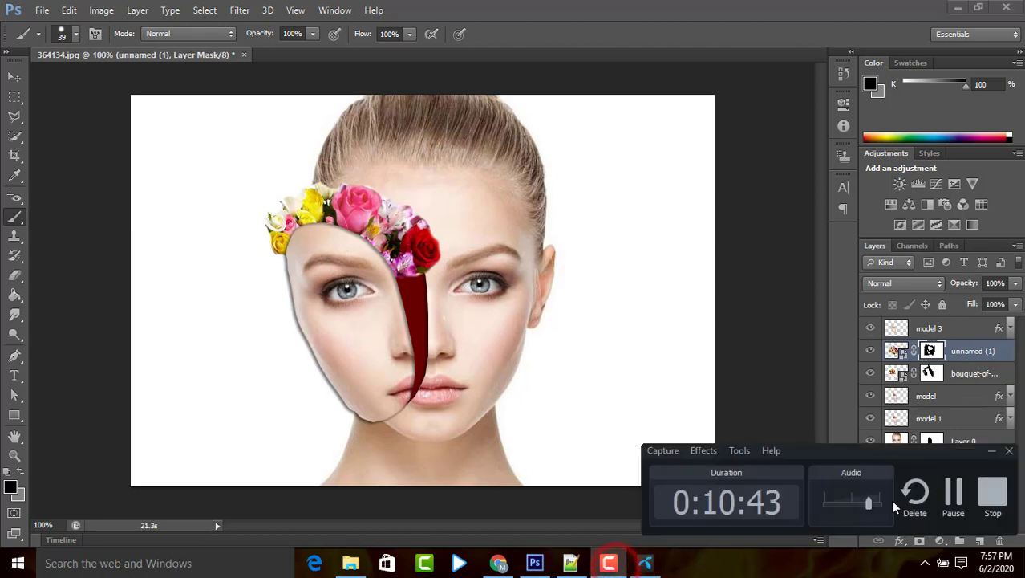
{"action": "left_click", "coordinate": [953, 509]}
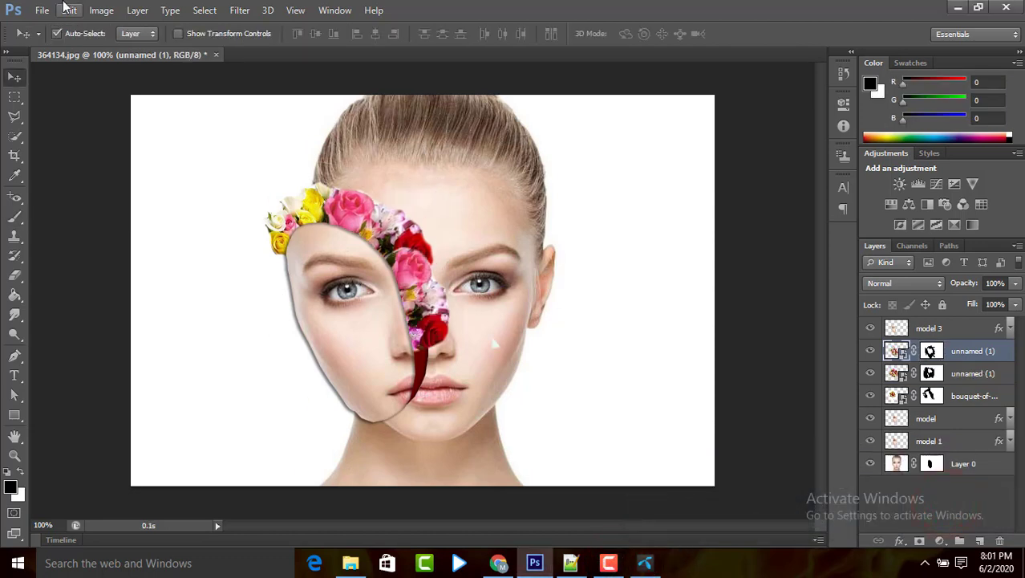
- Place bouquet-of-multicolor-roses.jpg into the portrait document
{"action": "left_click", "coordinate": [41, 9]}
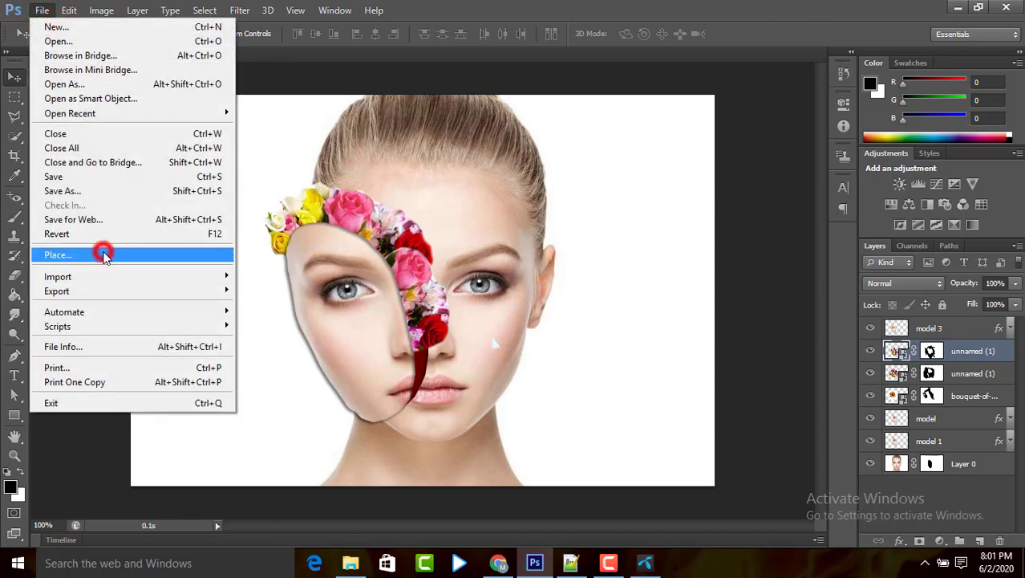
{"action": "left_click", "coordinate": [104, 254]}
{"action": "left_click", "coordinate": [424, 284]}
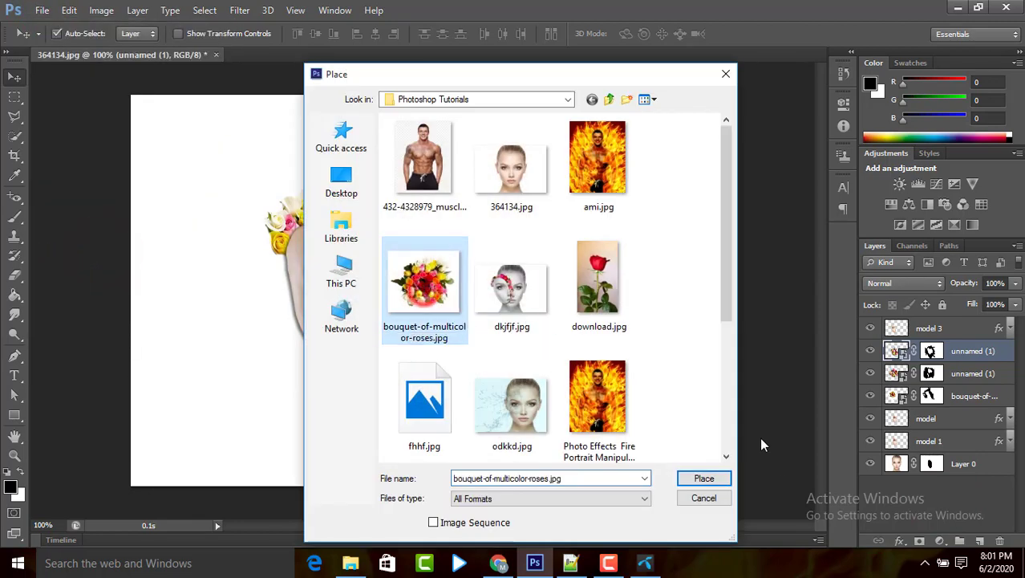
{"action": "left_click", "coordinate": [703, 478]}
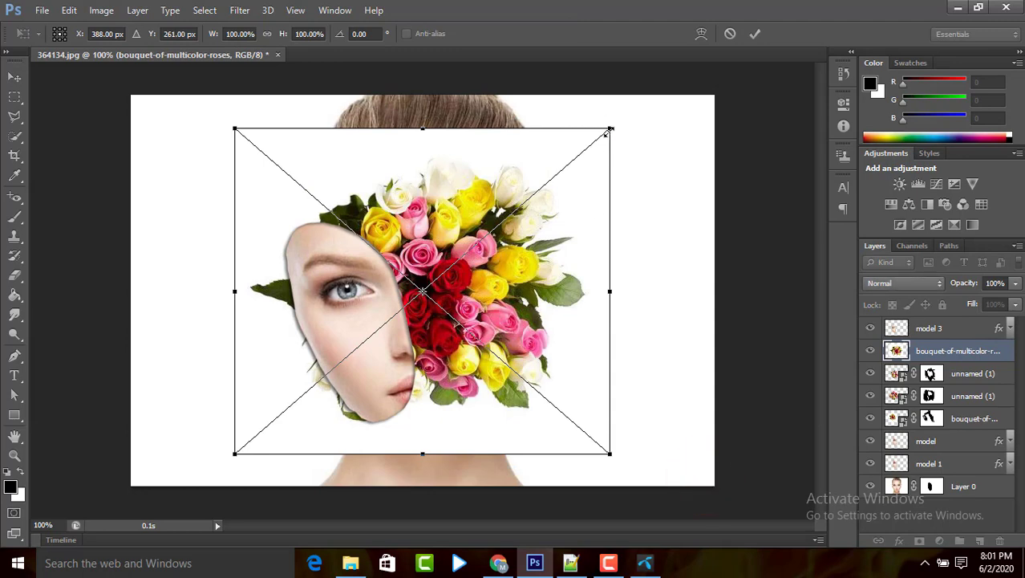
- Scale the placed bouquet to about 73.7% width and 51.8% height, rotate it about 43.6°, and move it over the lower gap
{"action": "left_click_drag", "start_coordinate": [609, 130], "coordinate": [481, 286]}
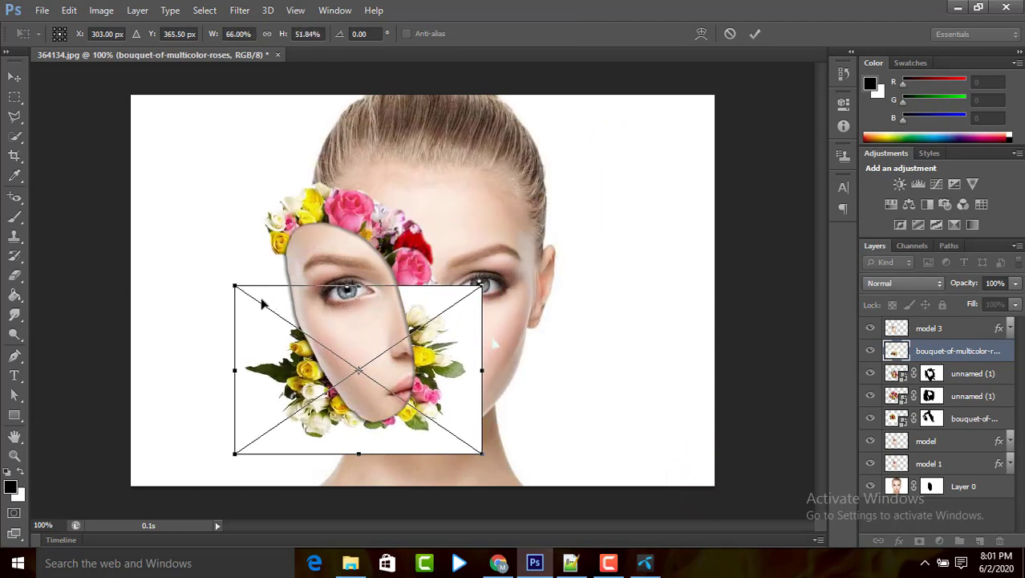
{"action": "left_click_drag", "start_coordinate": [213, 312], "coordinate": [357, 218]}
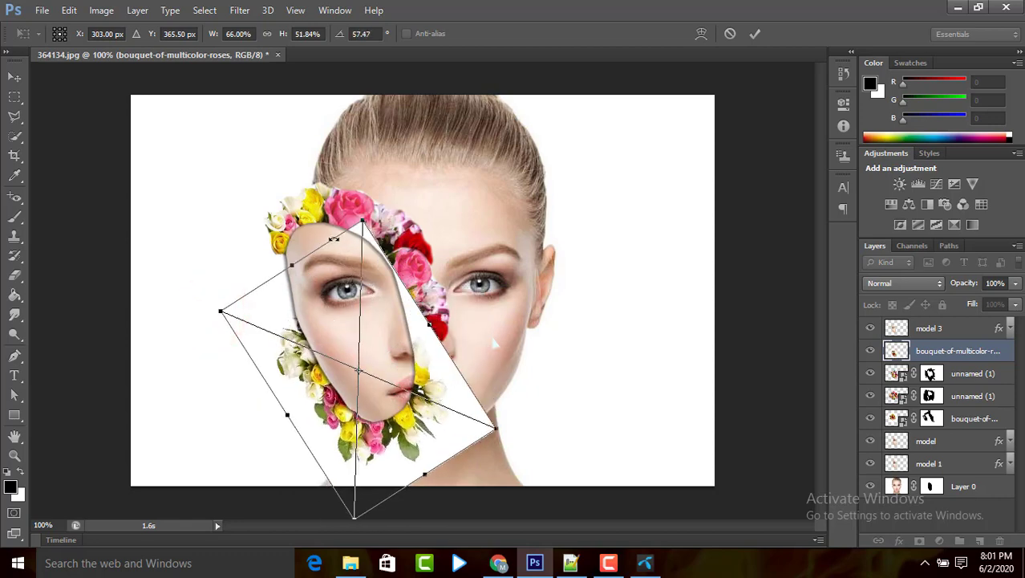
{"action": "left_click_drag", "start_coordinate": [393, 407], "coordinate": [423, 380]}
{"action": "left_click_drag", "start_coordinate": [336, 208], "coordinate": [284, 226]}
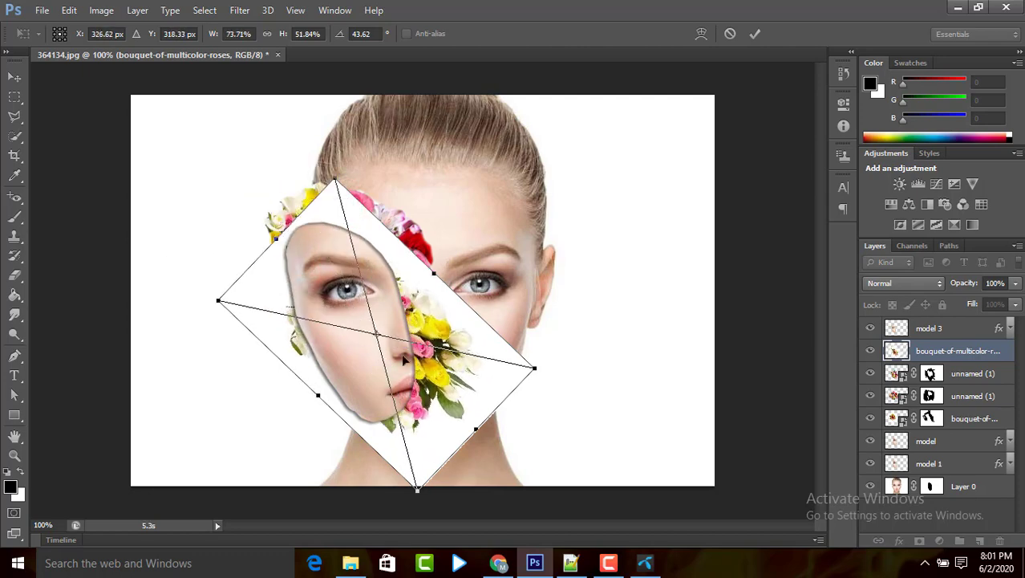
{"action": "mouse_move", "coordinate": [419, 374]}
{"action": "left_mouse_down"}
{"action": "mouse_move", "coordinate": [385, 389]}
{"action": "mouse_move", "coordinate": [430, 382]}
{"action": "left_mouse_up"}
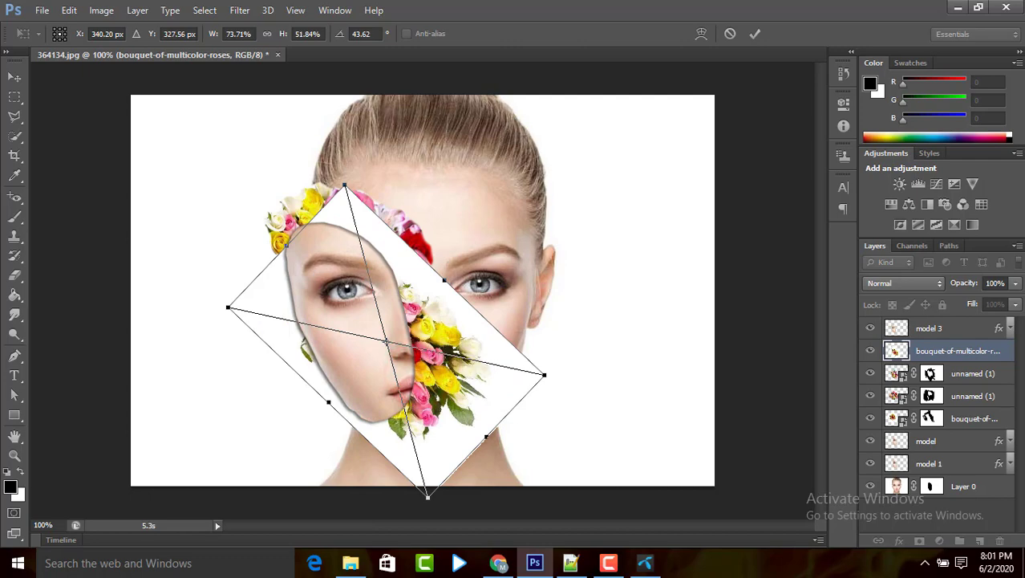
- Lower the bouquet's opacity to 61%, shift it slightly toward the face piece to line up with the gap, and commit the placement
{"action": "left_click_drag", "start_coordinate": [1017, 282], "coordinate": [987, 311]}
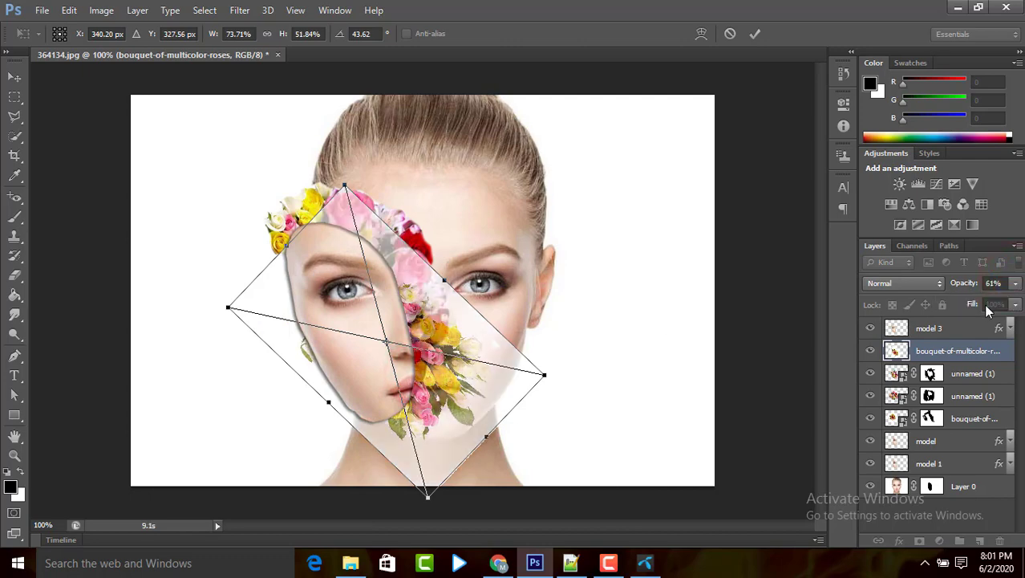
{"action": "mouse_move", "coordinate": [446, 345]}
{"action": "left_mouse_down"}
{"action": "mouse_move", "coordinate": [383, 358]}
{"action": "mouse_move", "coordinate": [448, 345]}
{"action": "mouse_move", "coordinate": [452, 353]}
{"action": "mouse_move", "coordinate": [440, 343]}
{"action": "left_mouse_up"}
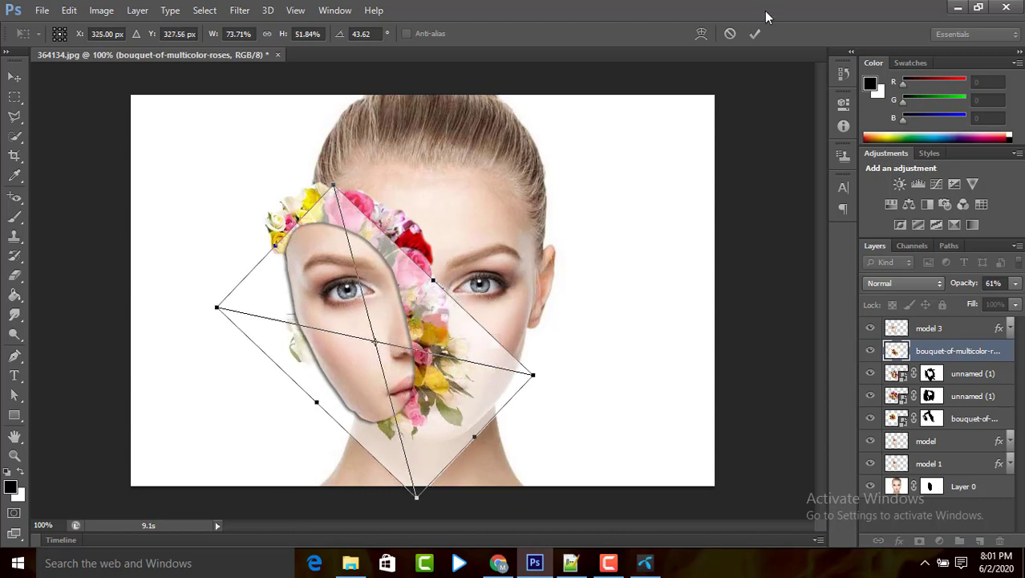
{"action": "left_click", "coordinate": [754, 33]}
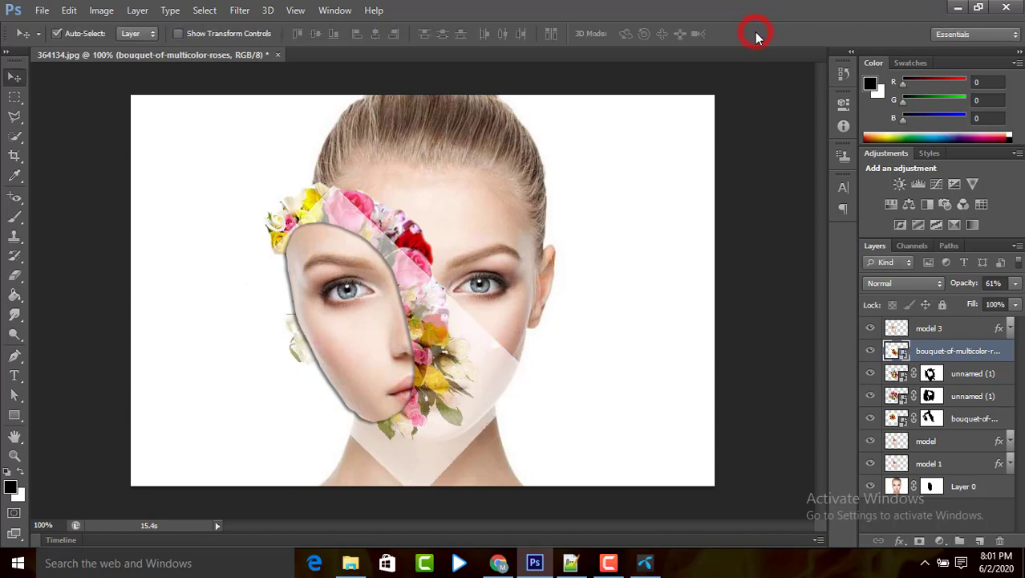
- Restore the bouquet layer's opacity to 100% and add a layer mask to it
{"action": "left_click", "coordinate": [1015, 285]}
{"action": "left_click_drag", "start_coordinate": [991, 311], "coordinate": [1020, 303]}
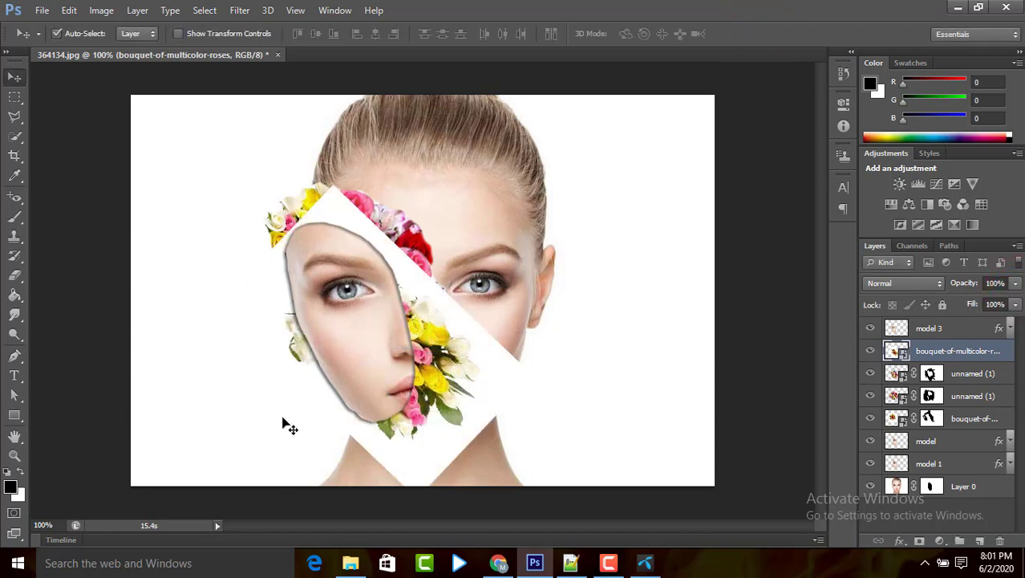
{"action": "left_click", "coordinate": [919, 540]}
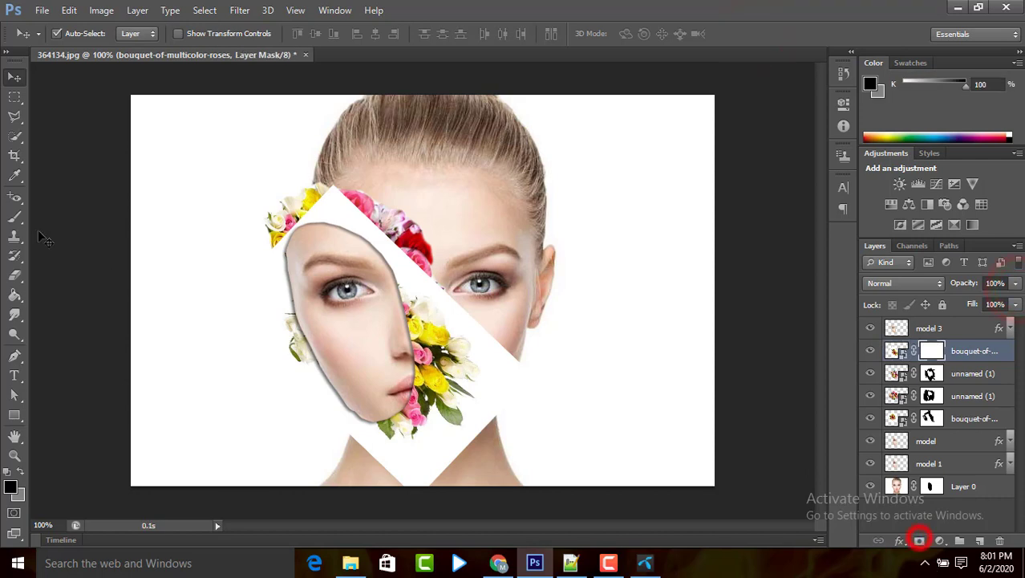
- Mask out the bouquet's white background and outer flowers with the 39 px brush, keeping the roses and leaves along the lower gap
{"action": "left_click", "coordinate": [14, 216]}
{"action": "mouse_move", "coordinate": [476, 487]}
{"action": "left_mouse_down"}
{"action": "mouse_move", "coordinate": [341, 437]}
{"action": "mouse_move", "coordinate": [289, 229]}
{"action": "mouse_move", "coordinate": [450, 265]}
{"action": "mouse_move", "coordinate": [481, 433]}
{"action": "mouse_move", "coordinate": [409, 453]}
{"action": "mouse_move", "coordinate": [461, 445]}
{"action": "mouse_move", "coordinate": [482, 389]}
{"action": "mouse_move", "coordinate": [445, 317]}
{"action": "mouse_move", "coordinate": [420, 322]}
{"action": "left_mouse_up"}
{"action": "left_click", "coordinate": [490, 409]}
{"action": "left_click", "coordinate": [460, 458]}
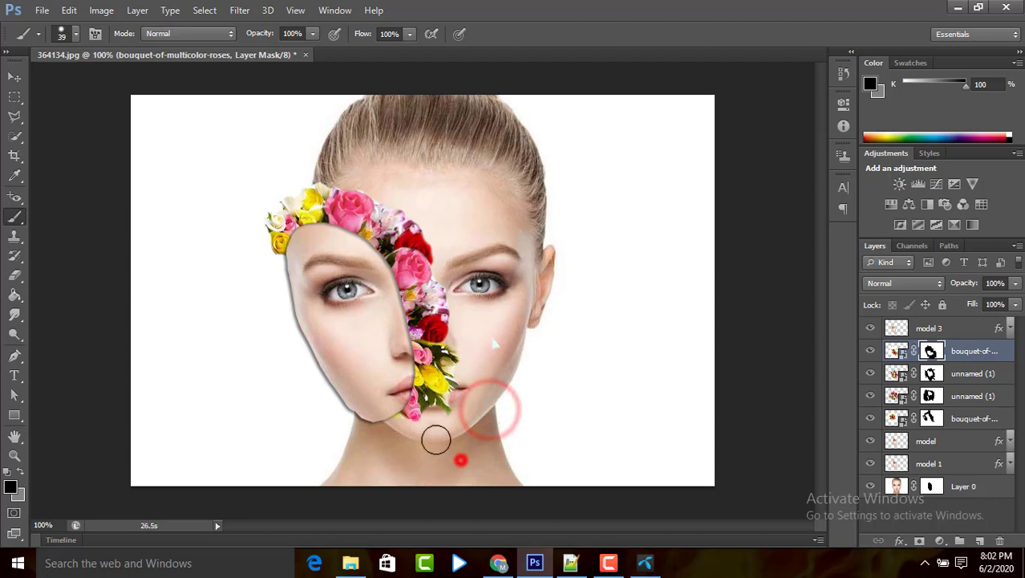
{"action": "left_click", "coordinate": [467, 405]}
- Nudge the masked bouquet closer to the face piece, showing the transform controls only during the move
{"action": "left_click", "coordinate": [15, 76]}
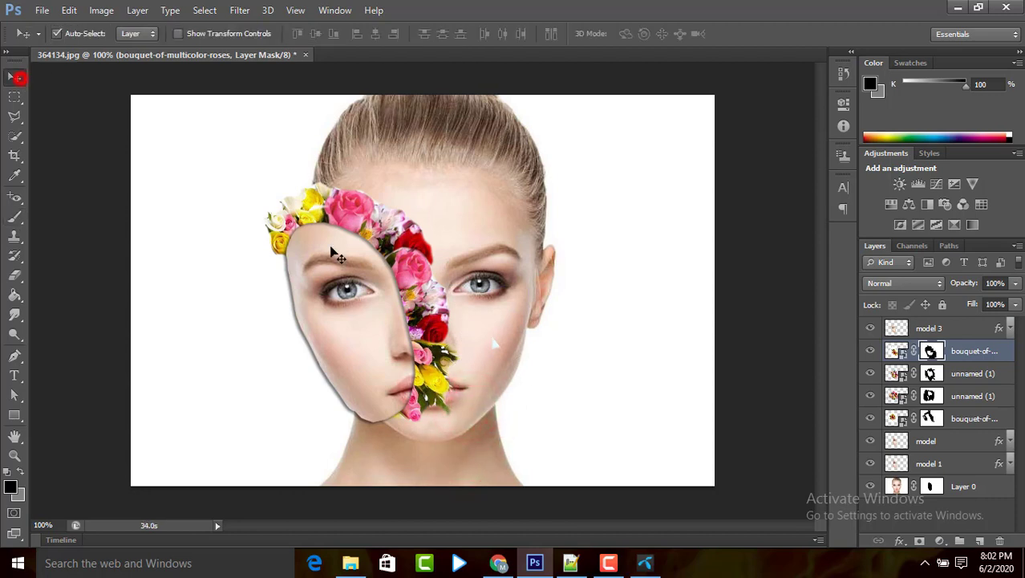
{"action": "left_click", "coordinate": [177, 33]}
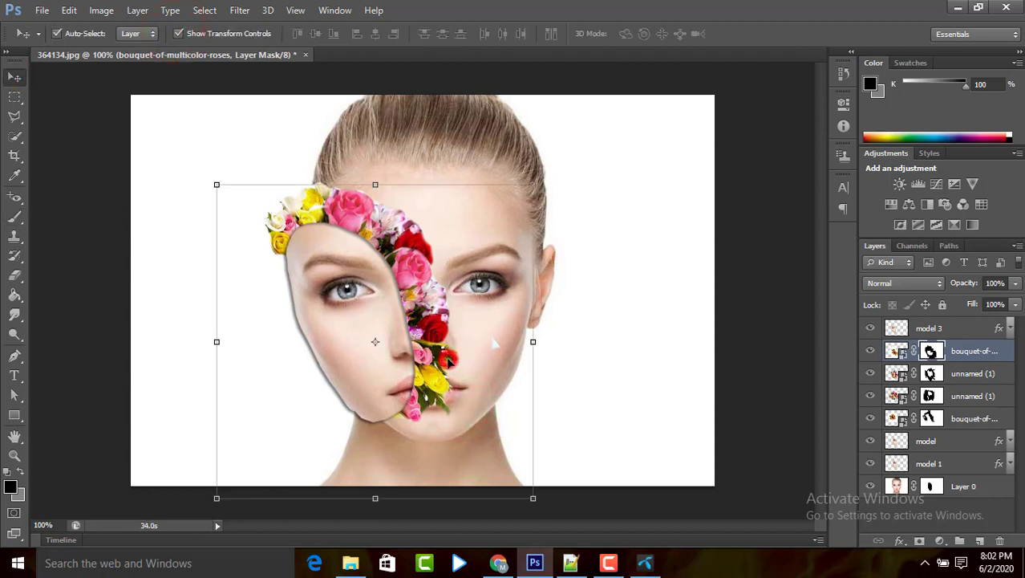
{"action": "left_click_drag", "start_coordinate": [448, 361], "coordinate": [442, 357]}
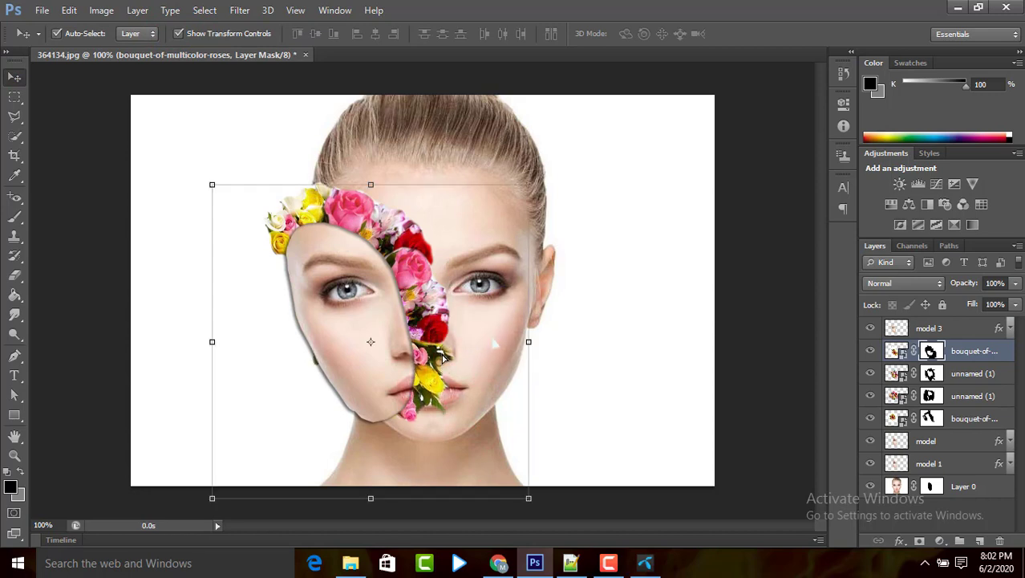
{"action": "left_click", "coordinate": [178, 34]}
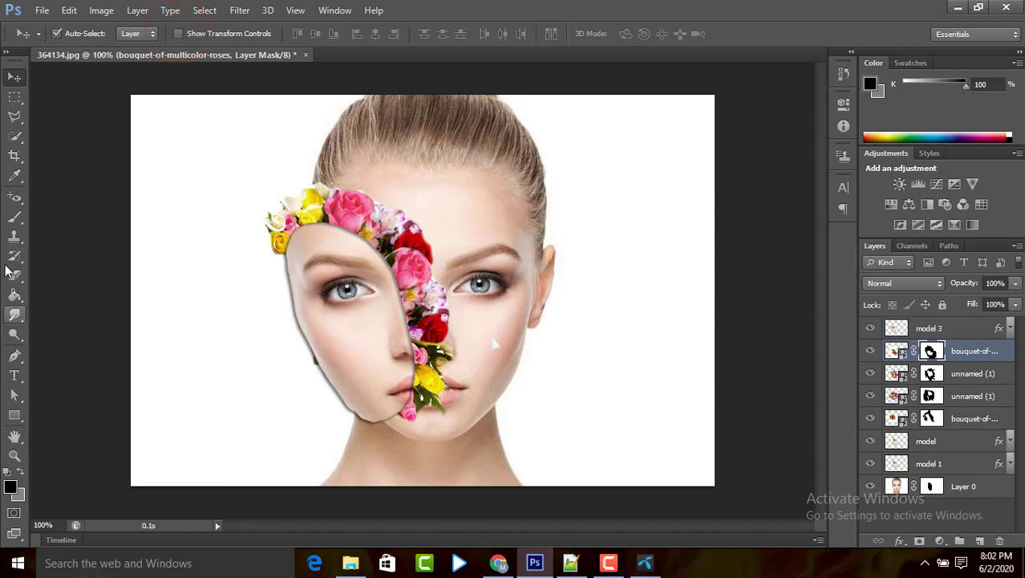
- Mask out the bit of bouquet sticking out beyond the outer cheek edge of the face piece
{"action": "left_click", "coordinate": [14, 215]}
{"action": "left_click", "coordinate": [120, 215]}
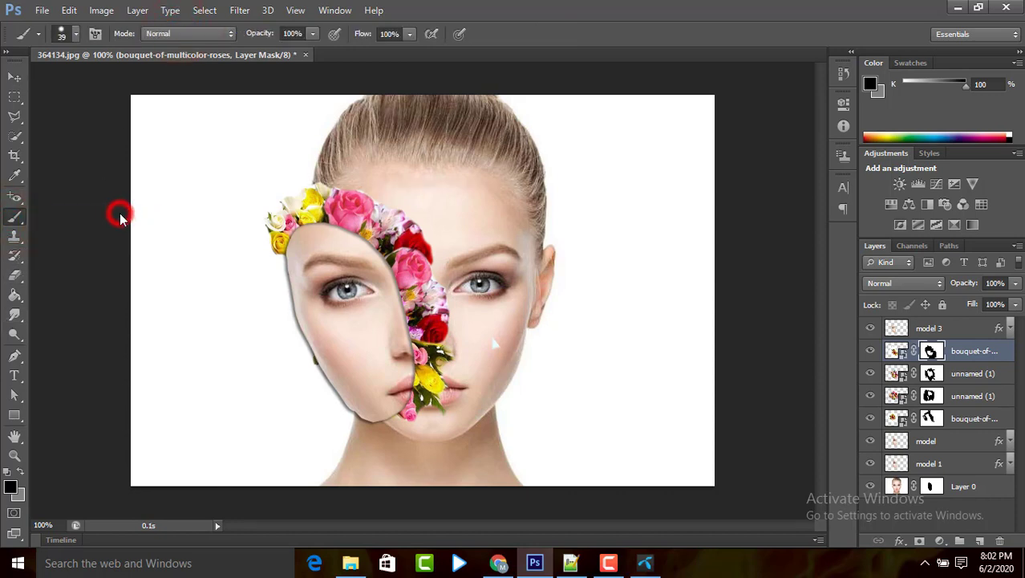
{"action": "left_click", "coordinate": [338, 452]}
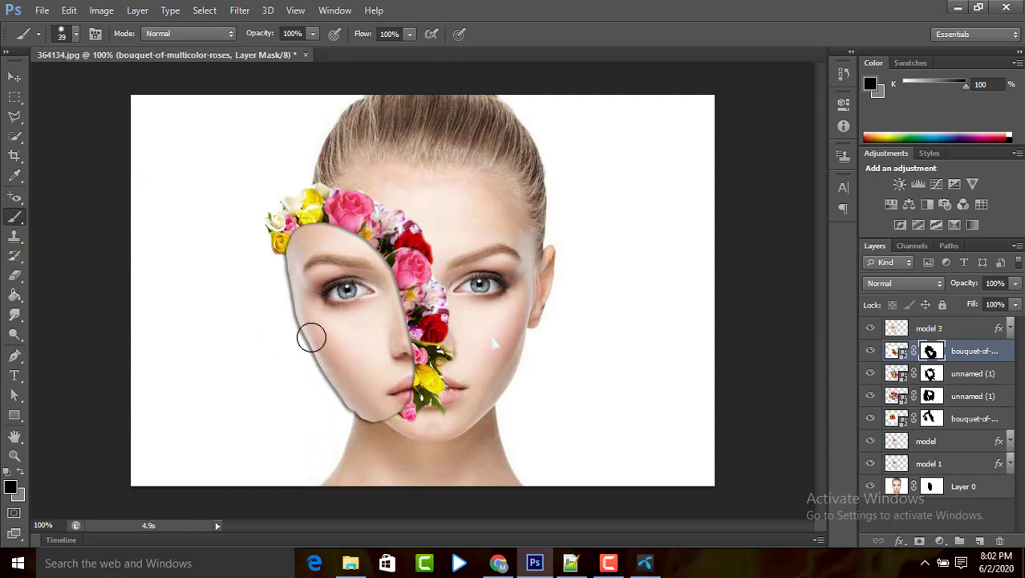
- Place the single red rose image download.jpg into the document
{"action": "left_click", "coordinate": [41, 11]}
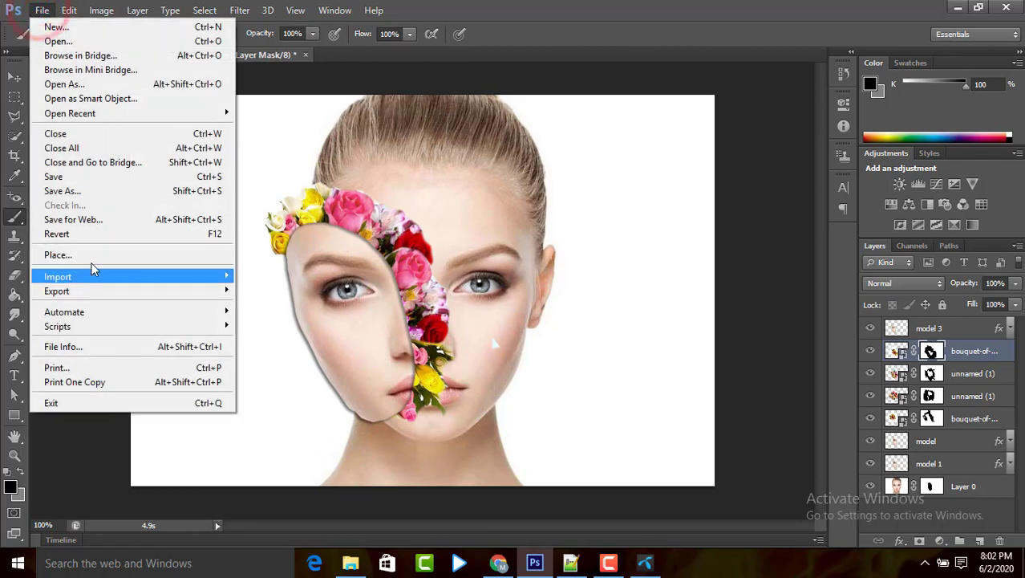
{"action": "left_click", "coordinate": [90, 253]}
{"action": "left_click", "coordinate": [594, 276]}
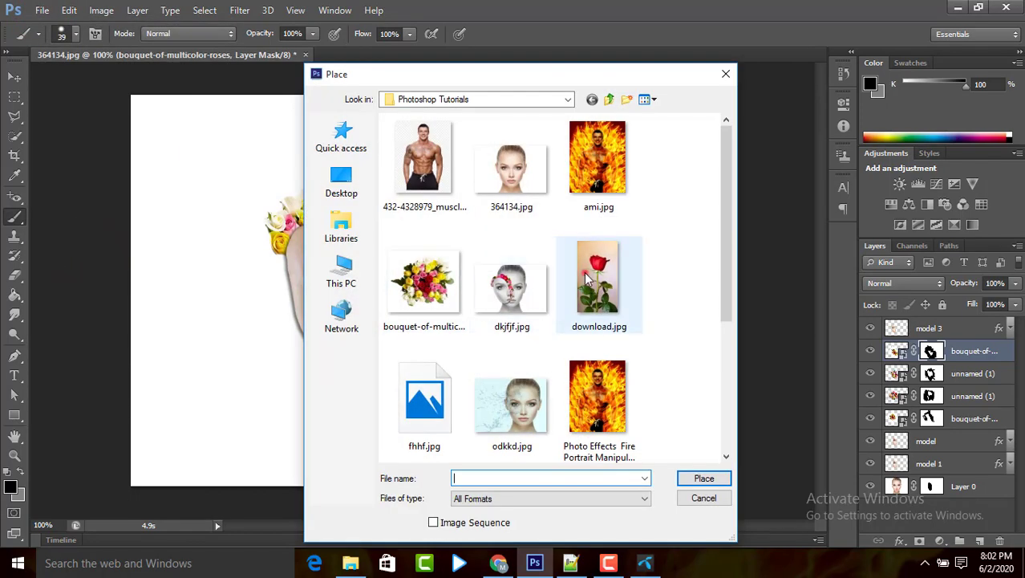
{"action": "left_click", "coordinate": [688, 478]}
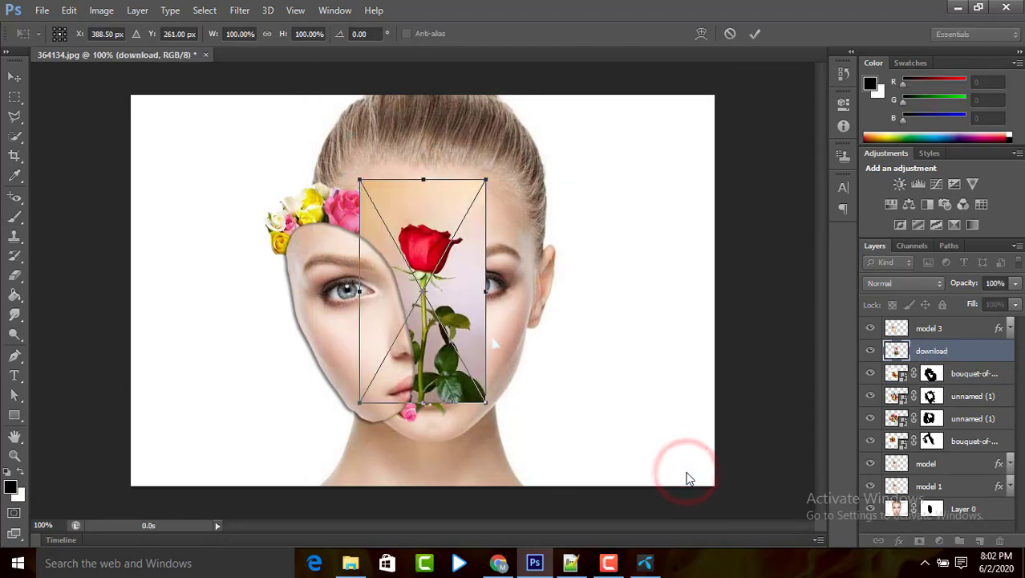
- Rotate the rose about 24.4°, stretch its height to about 127.6%, position its bloom above the face piece's forehead, and commit
{"action": "left_click_drag", "start_coordinate": [437, 425], "coordinate": [281, 437]}
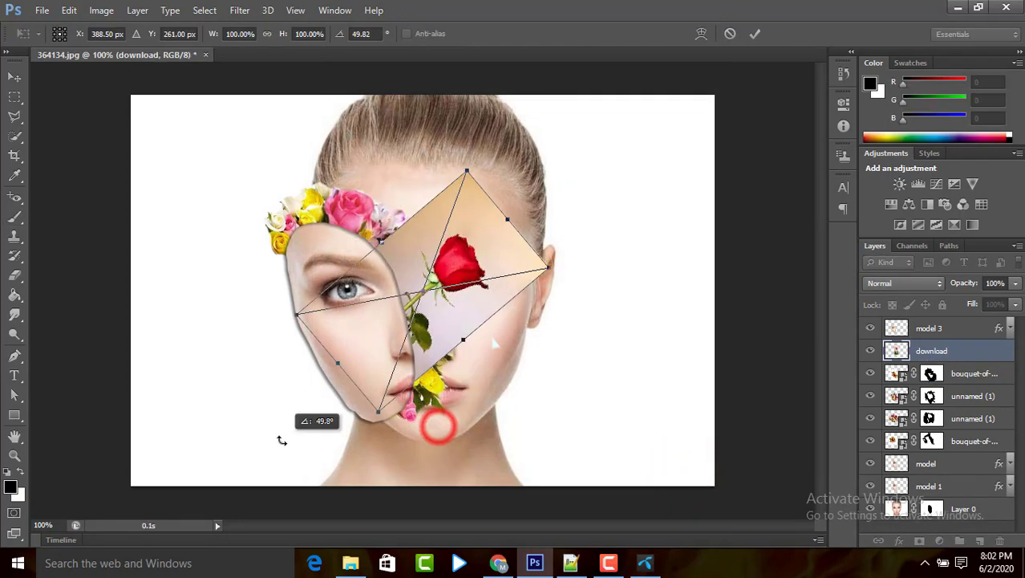
{"action": "left_click_drag", "start_coordinate": [463, 240], "coordinate": [378, 191]}
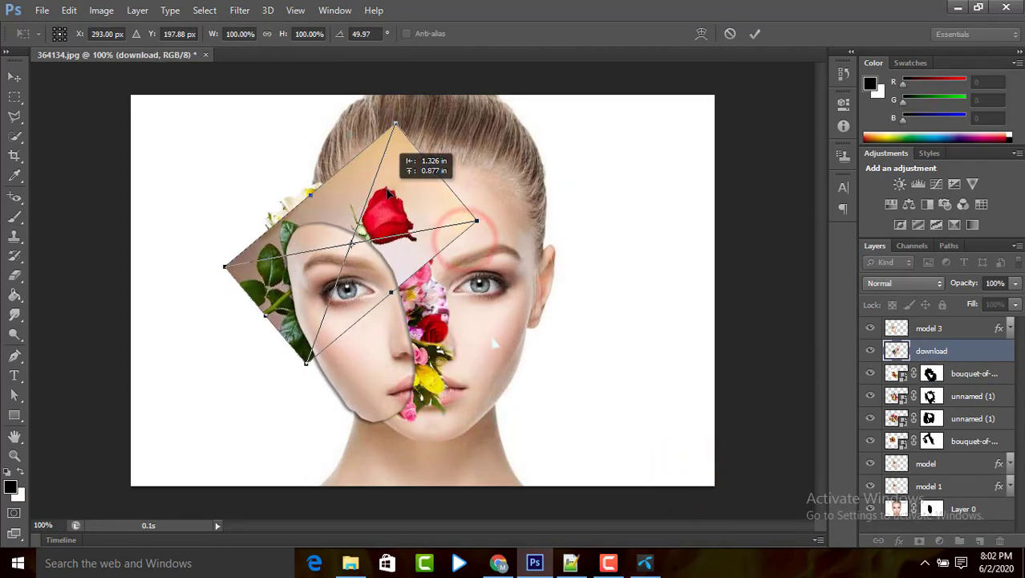
{"action": "left_click_drag", "start_coordinate": [247, 312], "coordinate": [280, 345]}
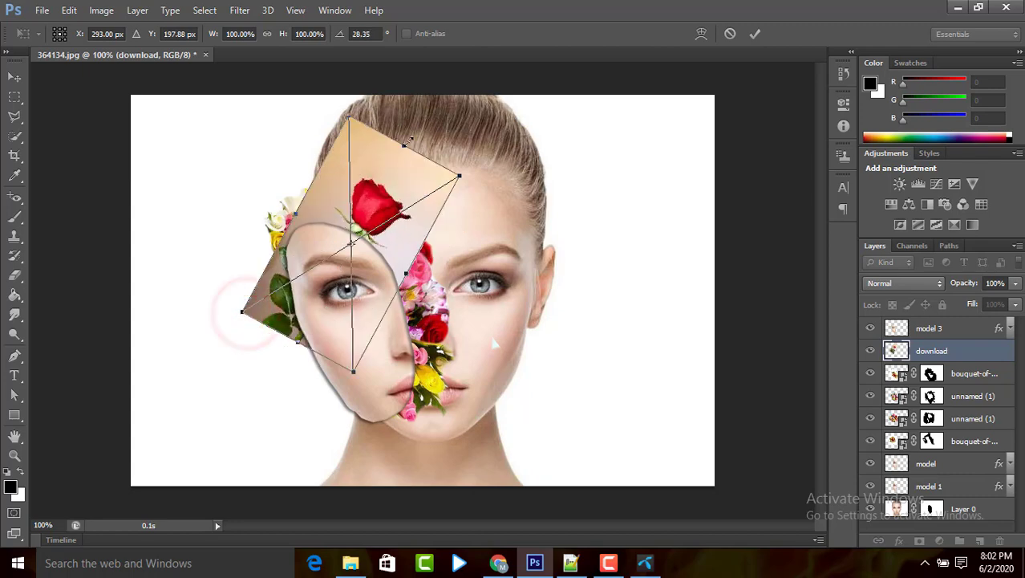
{"action": "left_click_drag", "start_coordinate": [406, 145], "coordinate": [415, 121]}
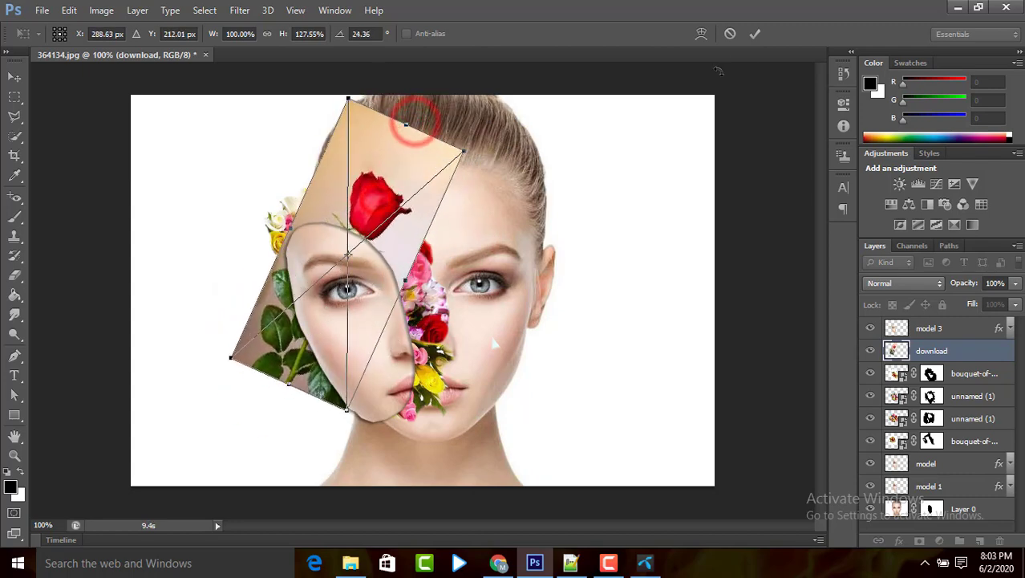
{"action": "left_click", "coordinate": [754, 33]}
- Add a layer mask to the download layer and paint out the background, stem and leaves, leaving only the red bloom
{"action": "key", "text": "b"}
{"action": "left_click", "coordinate": [919, 540]}
{"action": "mouse_move", "coordinate": [252, 279]}
{"action": "left_mouse_down"}
{"action": "mouse_move", "coordinate": [228, 291]}
{"action": "mouse_move", "coordinate": [297, 381]}
{"action": "left_mouse_up"}
{"action": "mouse_move", "coordinate": [394, 325]}
{"action": "left_mouse_down"}
{"action": "mouse_move", "coordinate": [428, 225]}
{"action": "mouse_move", "coordinate": [391, 253]}
{"action": "mouse_move", "coordinate": [432, 201]}
{"action": "mouse_move", "coordinate": [366, 119]}
{"action": "mouse_move", "coordinate": [333, 210]}
{"action": "mouse_move", "coordinate": [369, 134]}
{"action": "mouse_move", "coordinate": [340, 161]}
{"action": "mouse_move", "coordinate": [351, 147]}
{"action": "left_mouse_up"}
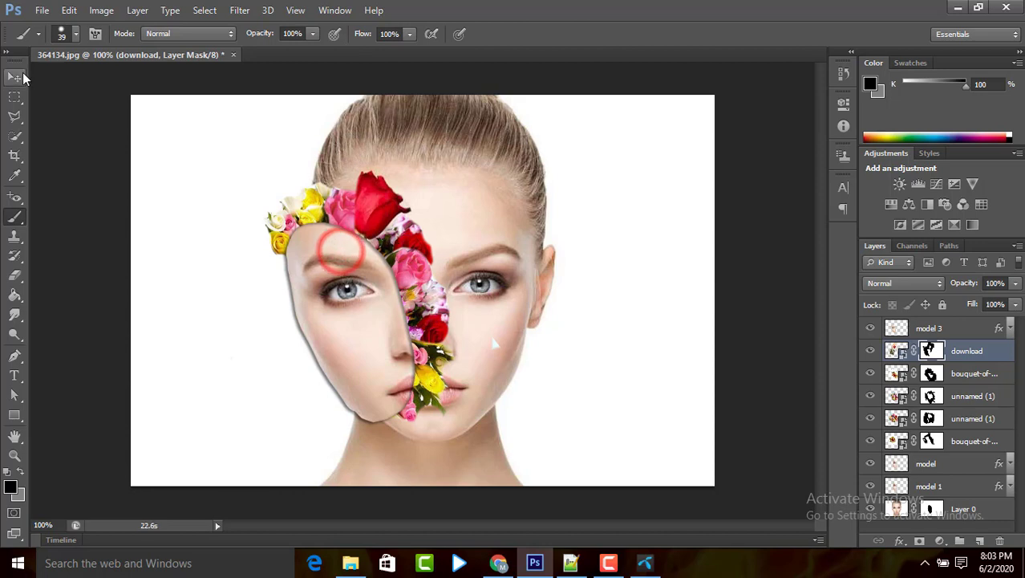
- Move the red rose down against the face piece's forehead and mask out the leftover beside the jaw
{"action": "left_click", "coordinate": [14, 76]}
{"action": "left_click", "coordinate": [391, 175]}
{"action": "left_click", "coordinate": [14, 215]}
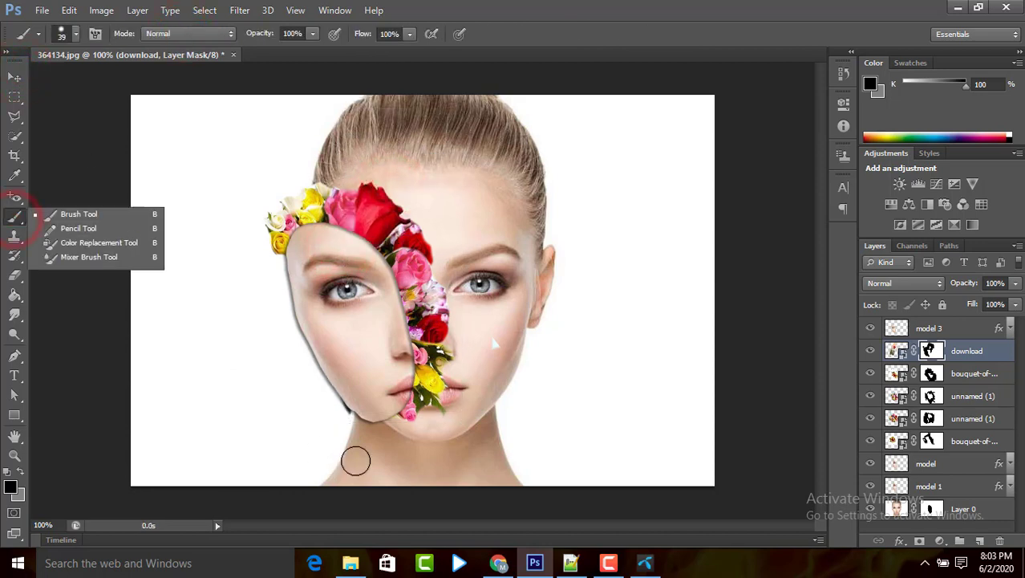
{"action": "left_click", "coordinate": [354, 458]}
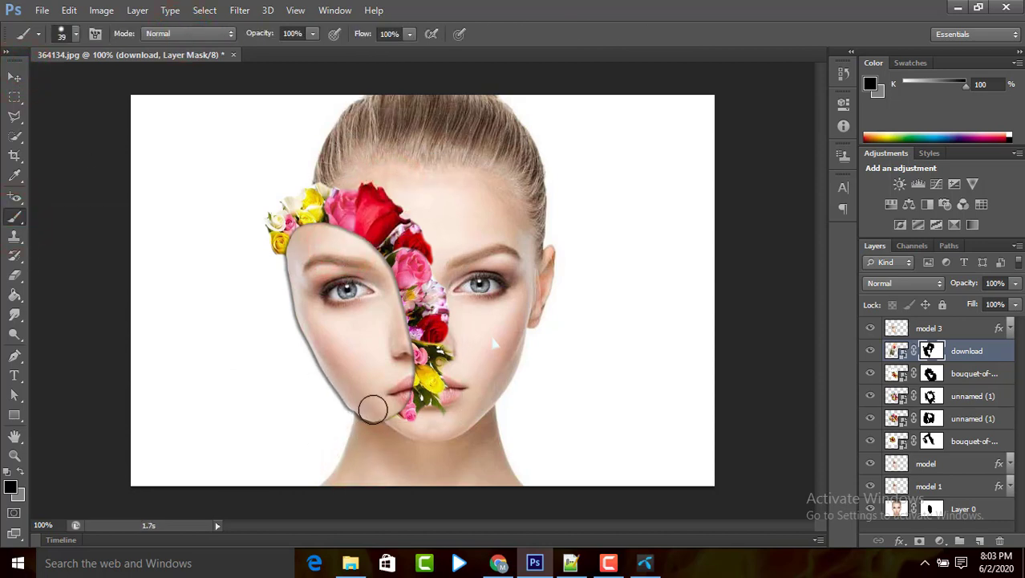
{"action": "left_click", "coordinate": [608, 562]}
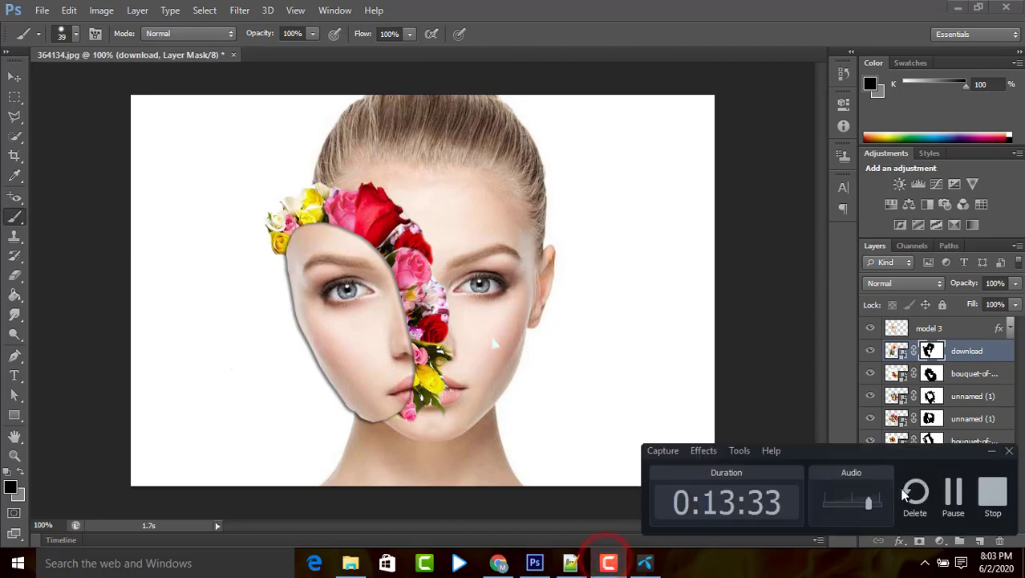
{"action": "left_click", "coordinate": [953, 491]}
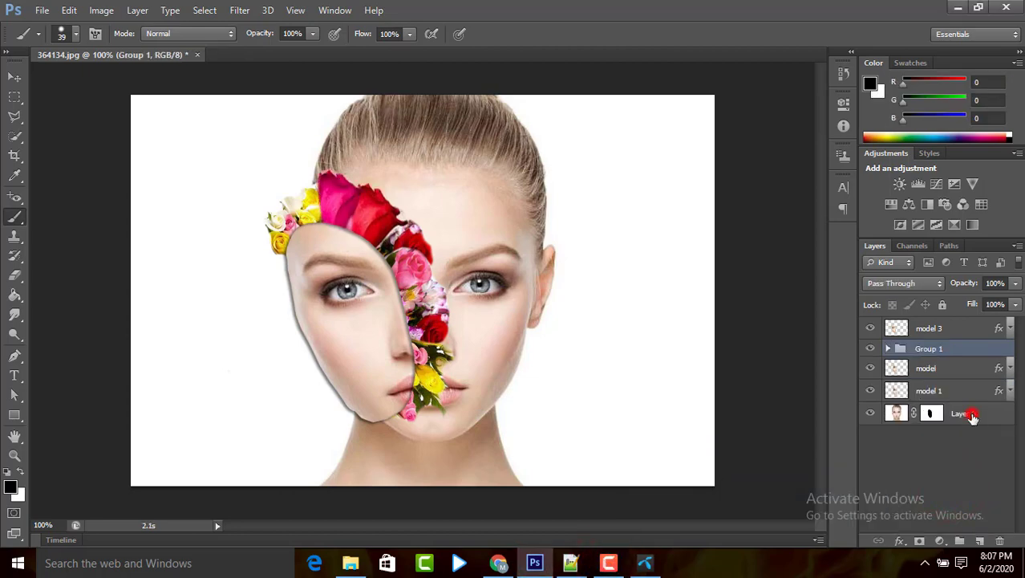
- Add a Black & White adjustment layer directly above Layer 0 and collapse its properties
{"action": "left_click", "coordinate": [971, 415]}
{"action": "left_click", "coordinate": [940, 541]}
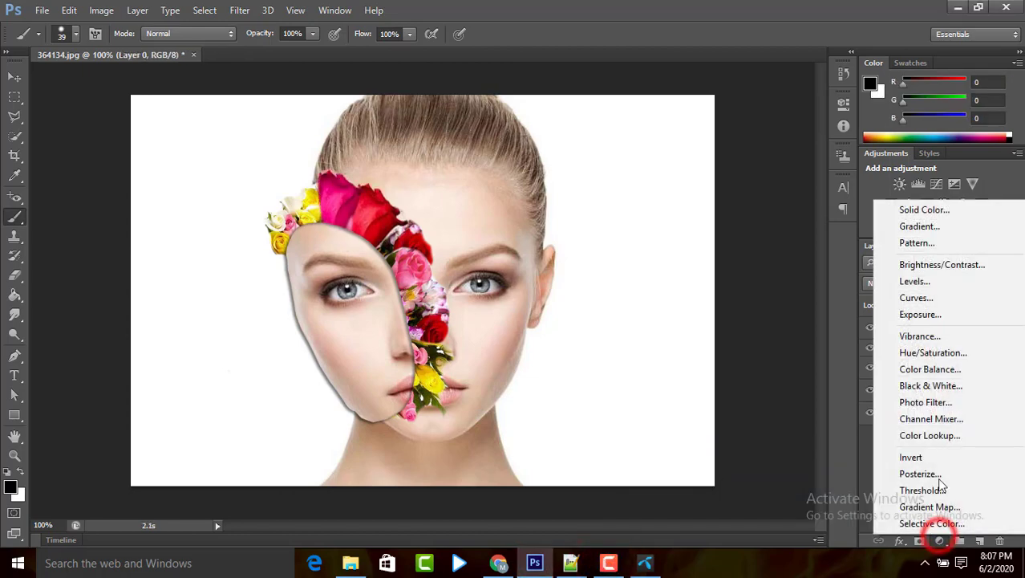
{"action": "left_click", "coordinate": [945, 387]}
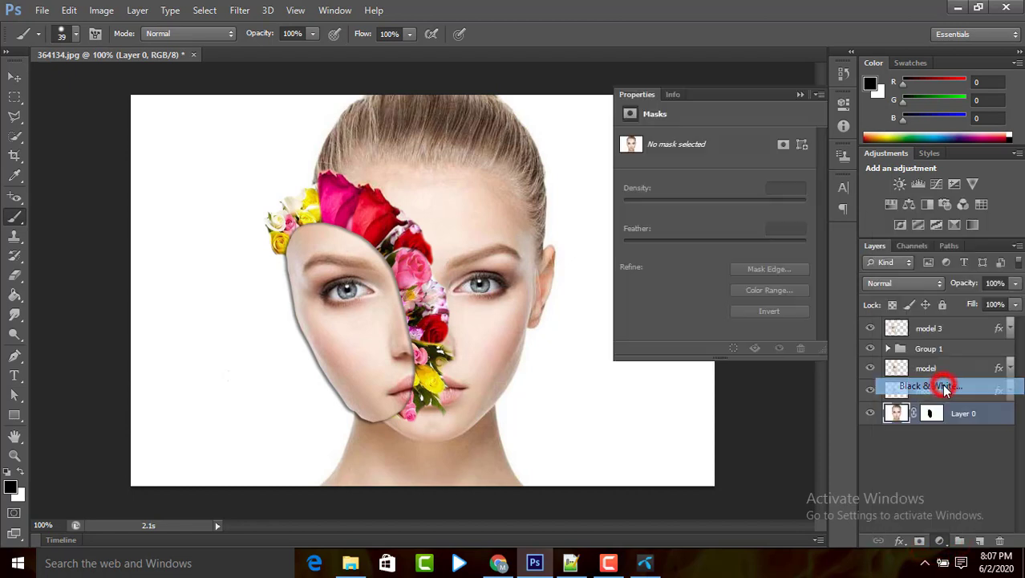
{"action": "left_click", "coordinate": [800, 95]}
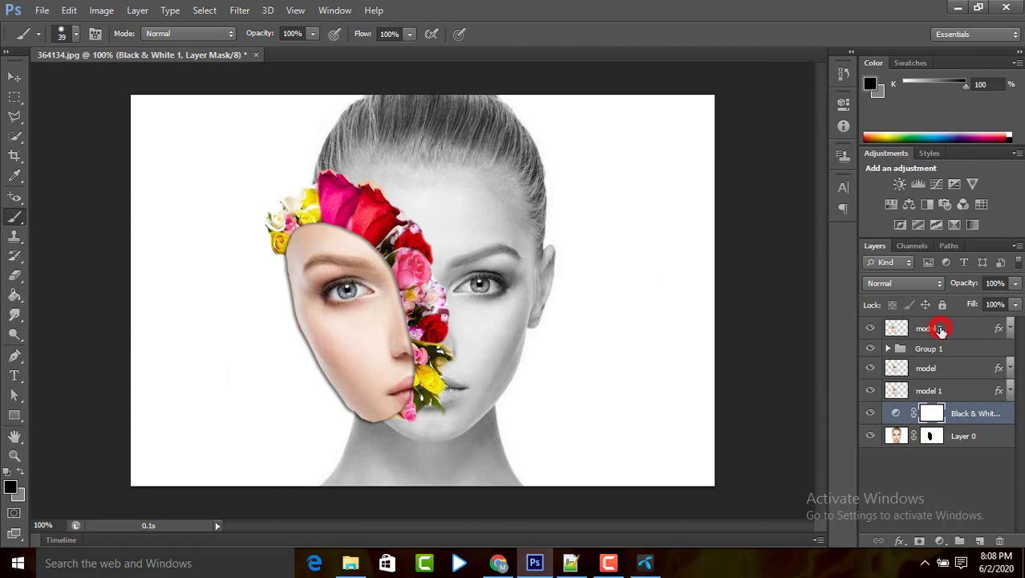
- Add a Black & White adjustment layer above model 3, clip it to that layer only, and collapse its properties
{"action": "left_click", "coordinate": [941, 330]}
{"action": "left_click", "coordinate": [940, 542]}
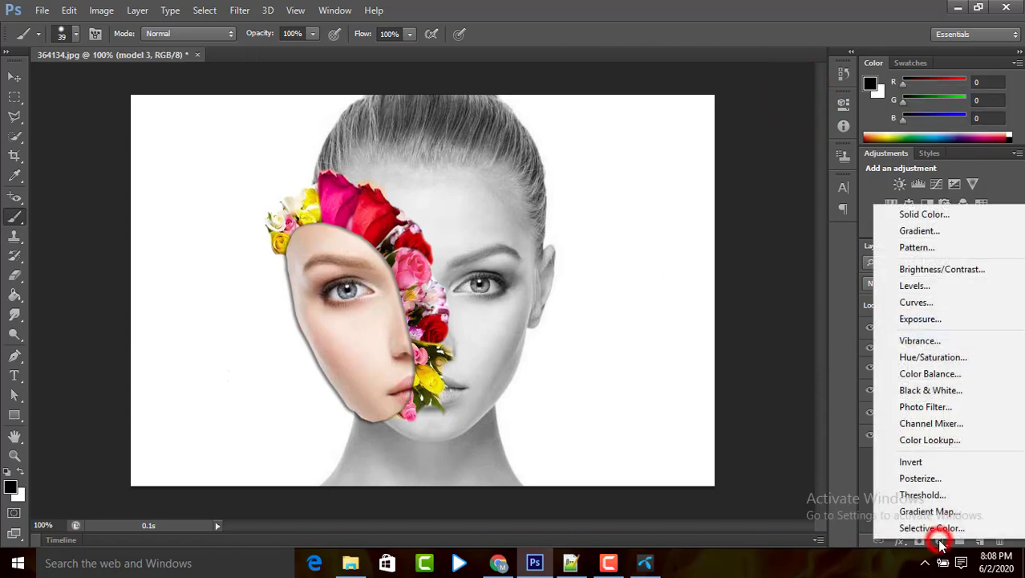
{"action": "left_click", "coordinate": [936, 393]}
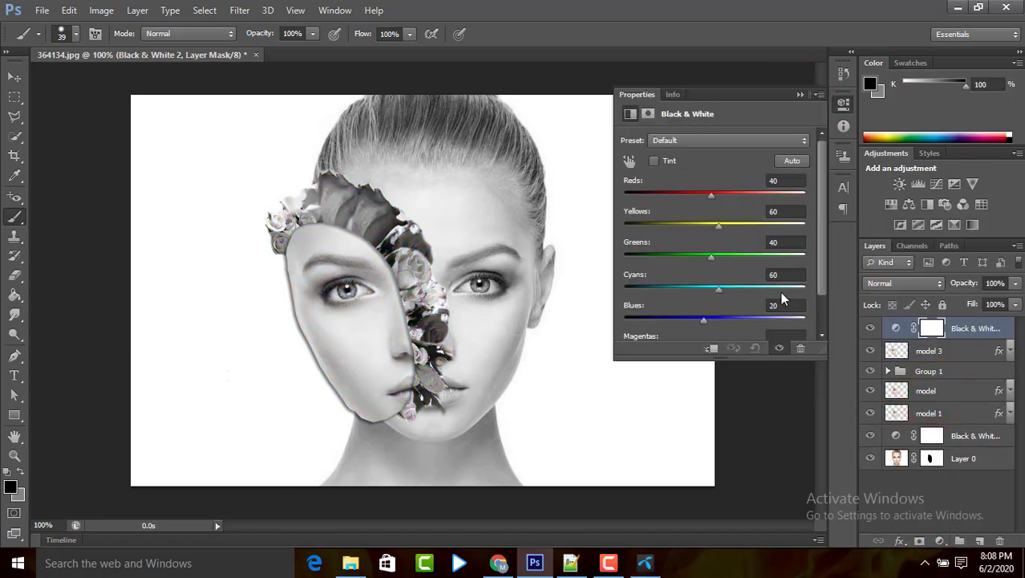
{"action": "left_click", "coordinate": [712, 349]}
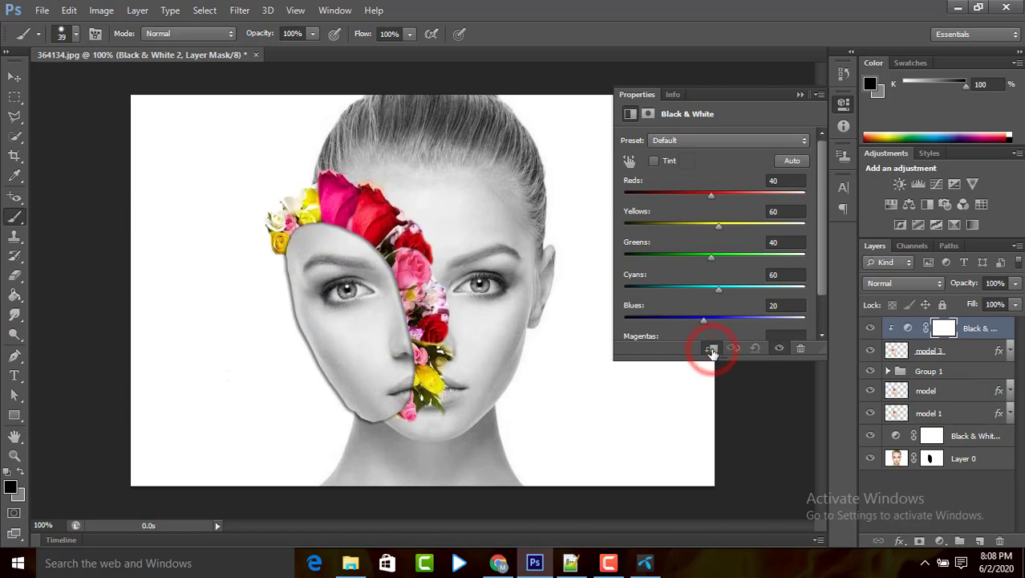
{"action": "left_click", "coordinate": [800, 96]}
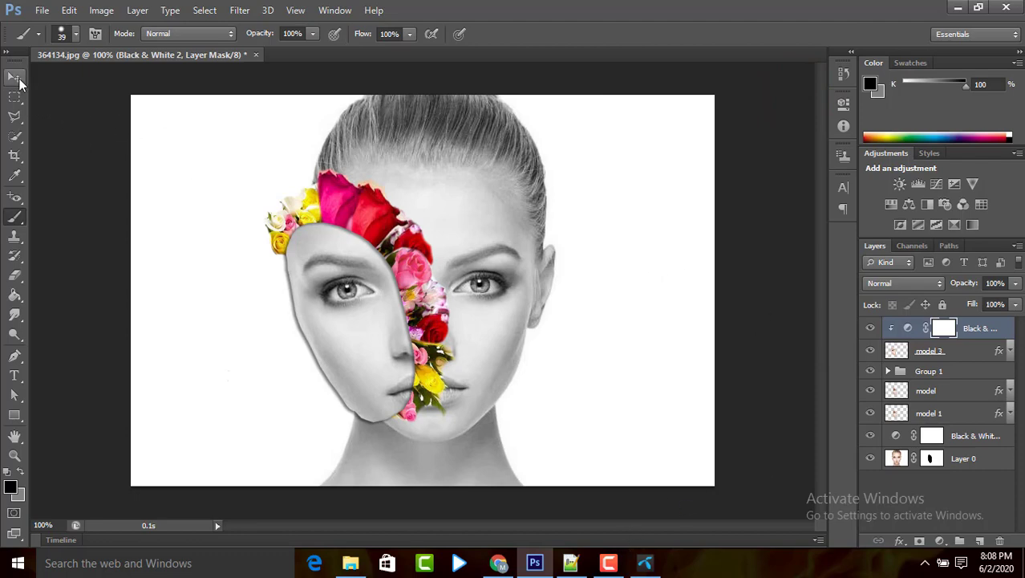
{"action": "left_click", "coordinate": [16, 77]}
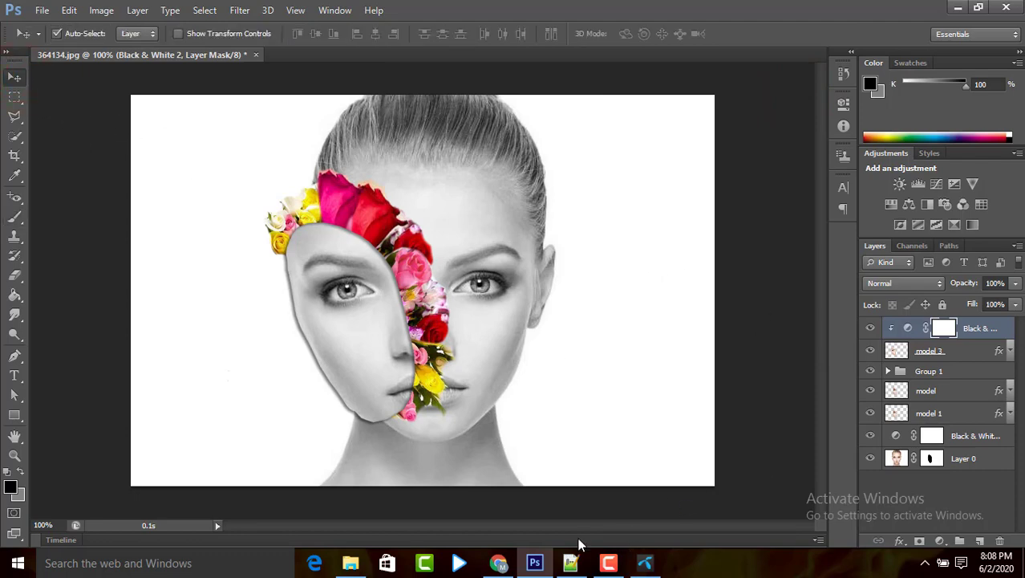
{"action": "left_click", "coordinate": [608, 562]}
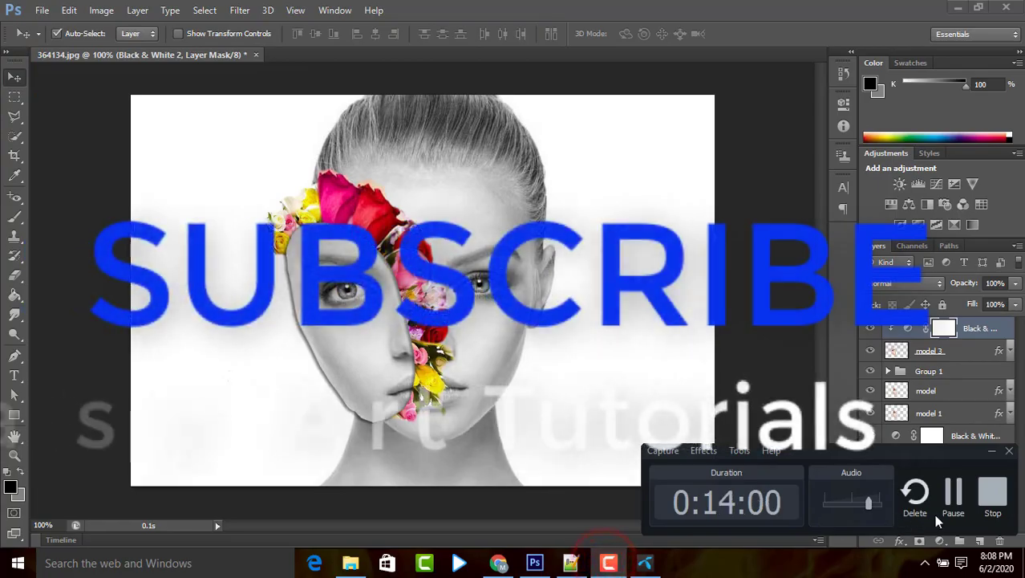